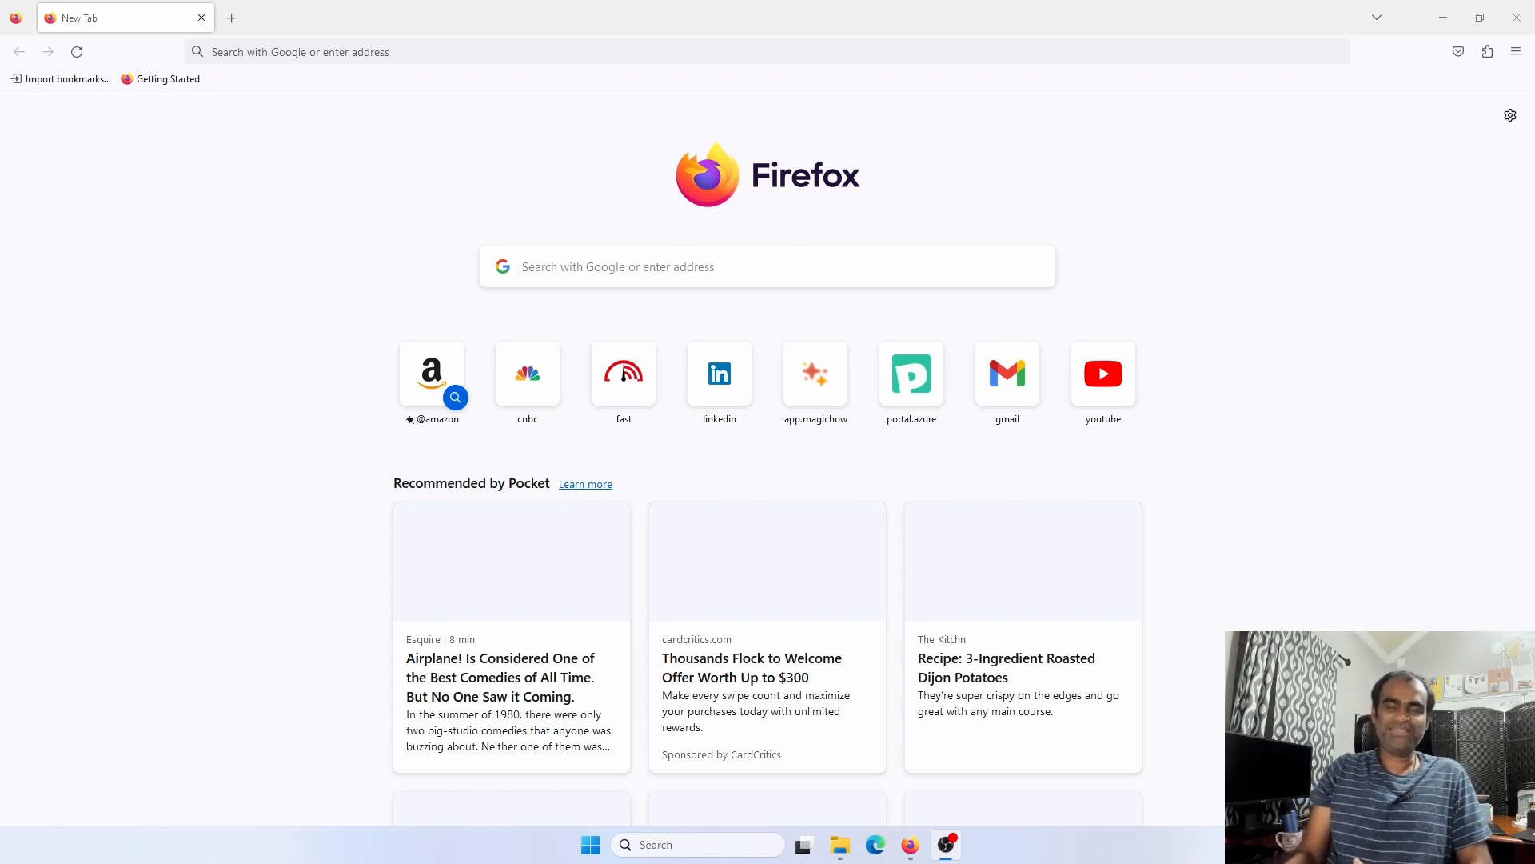
# Focus the address bar on the Firefox New Tab page to start a web search
pyautogui.click(317, 42)
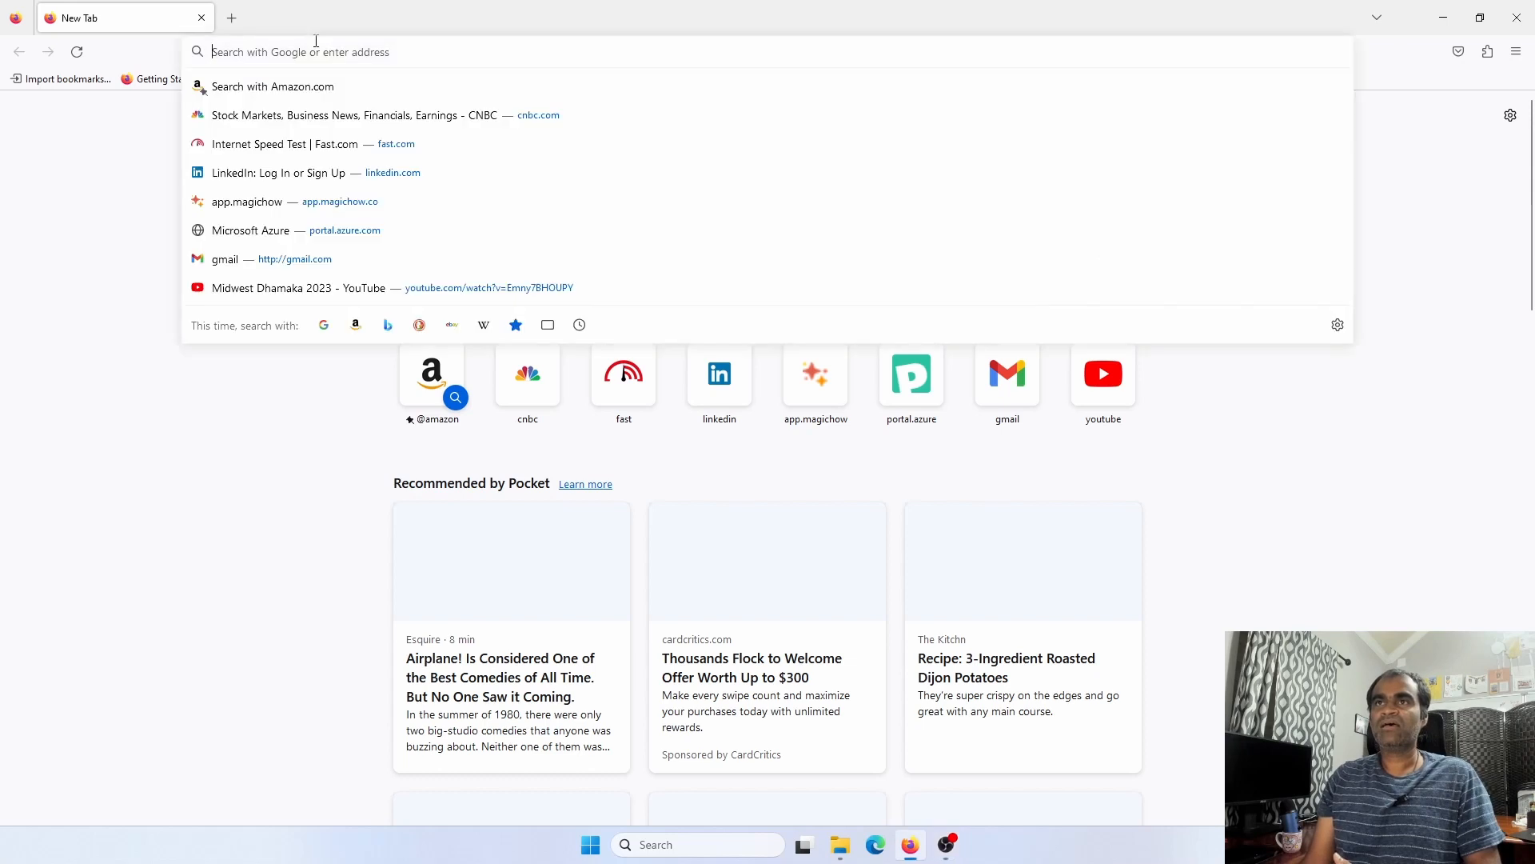
# Search Google for 'aws login' and open the Amazon Web Services Sign-In result
pyautogui.write('aws ')
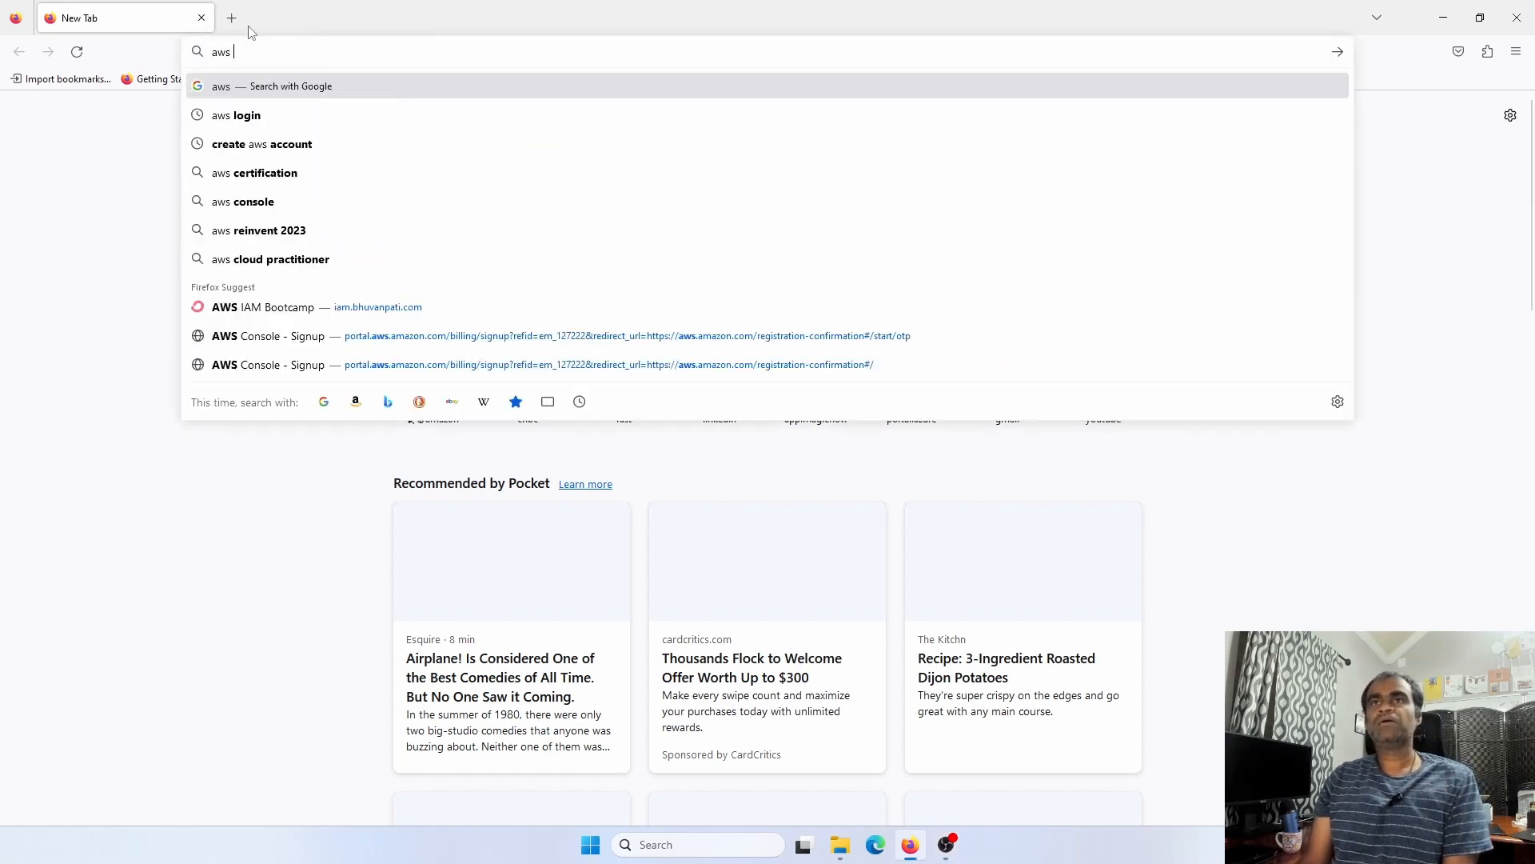
pyautogui.write('login')
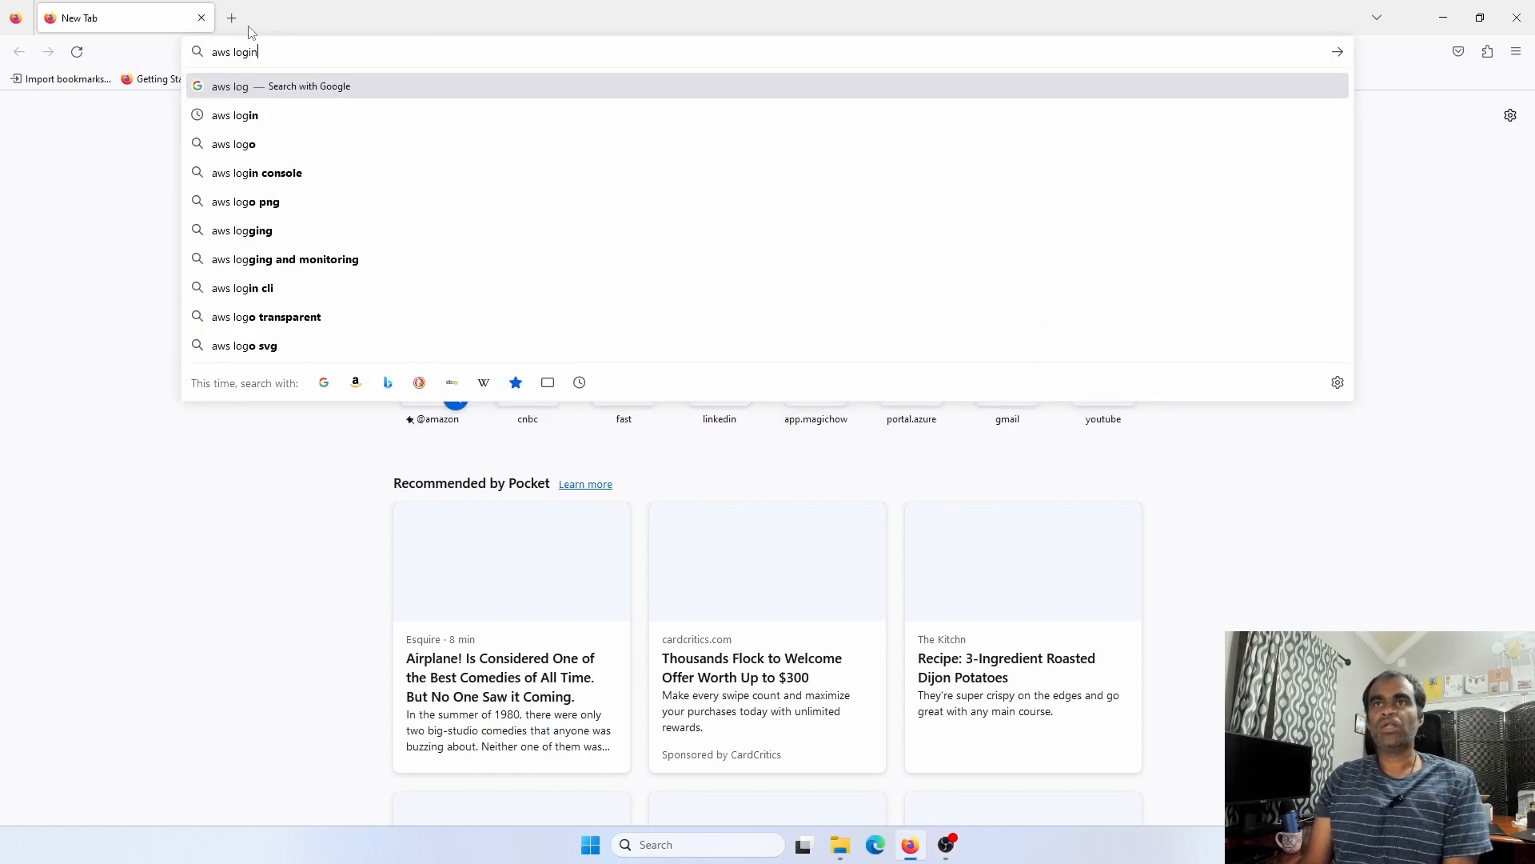
pyautogui.press('Return')
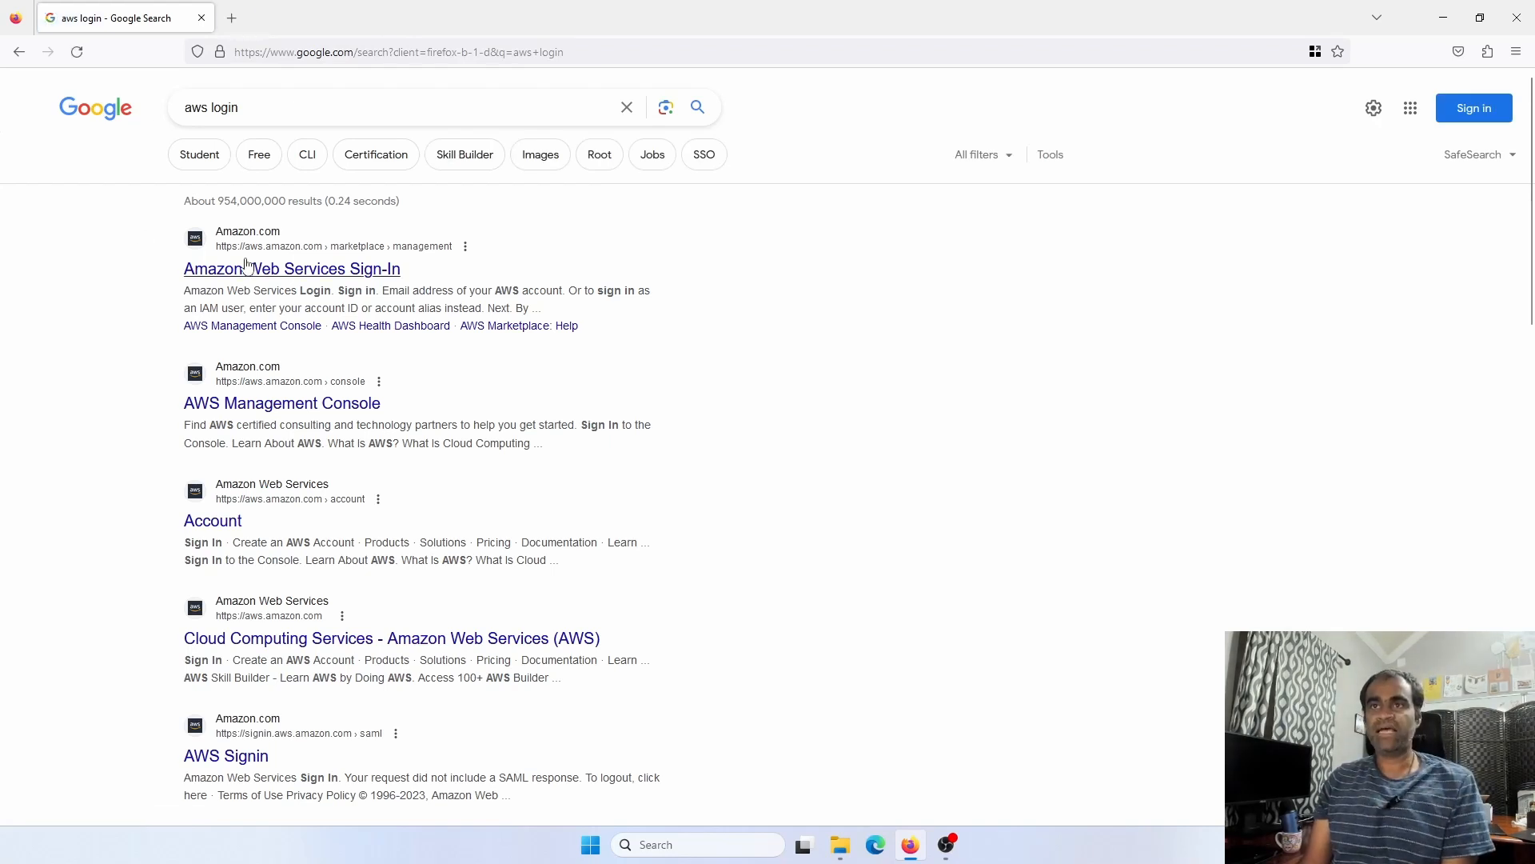
pyautogui.click(254, 269)
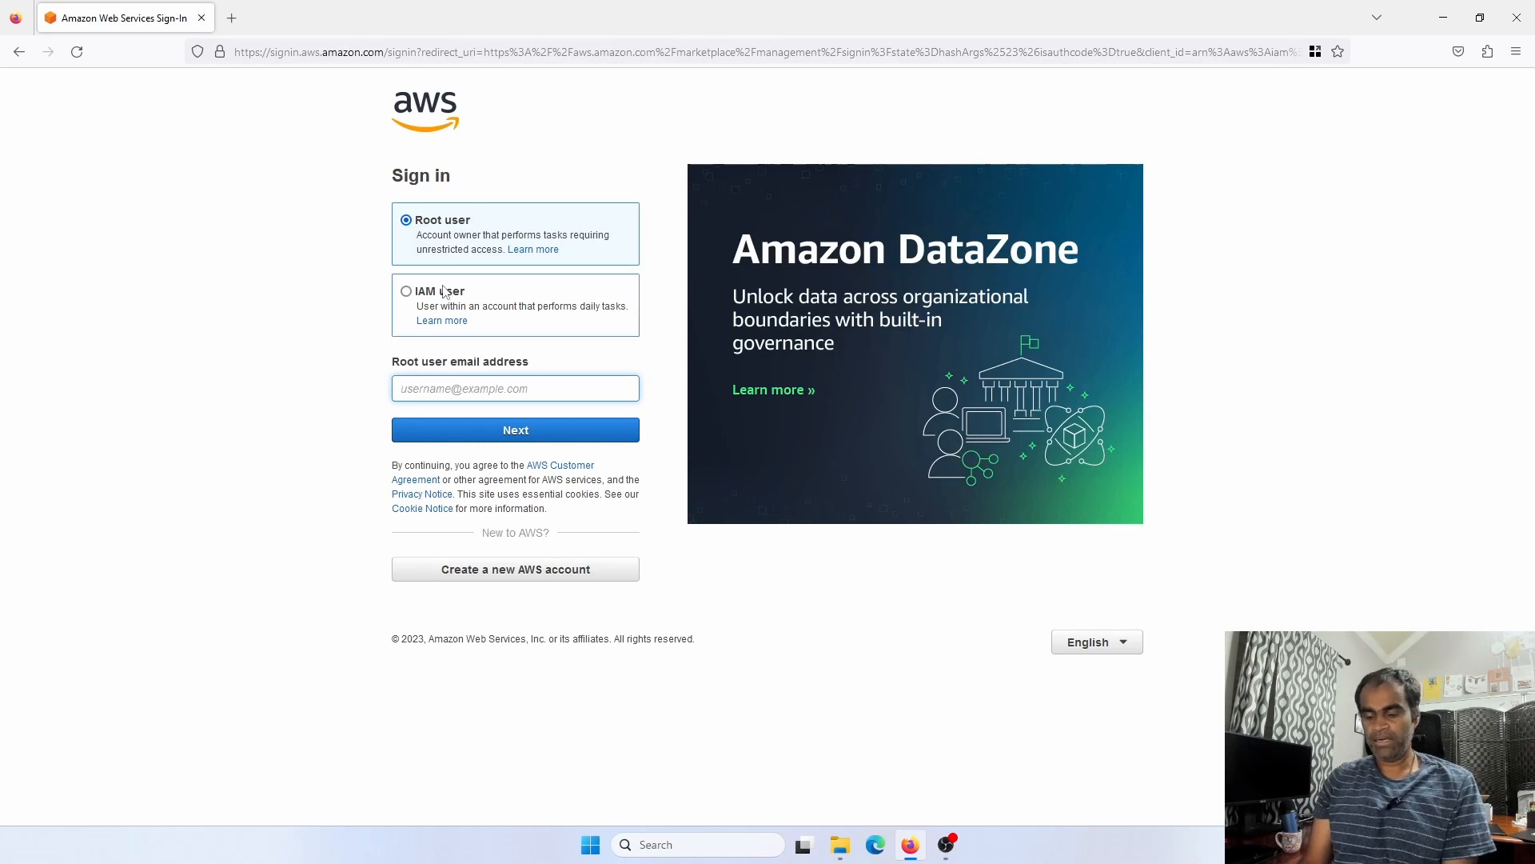
# Sign in as root user with the account e-mail and password, declining Firefox's save-login offer
pyautogui.write('b')
pyautogui.press('BackSpace')
pyautogui.press('BackSpace')
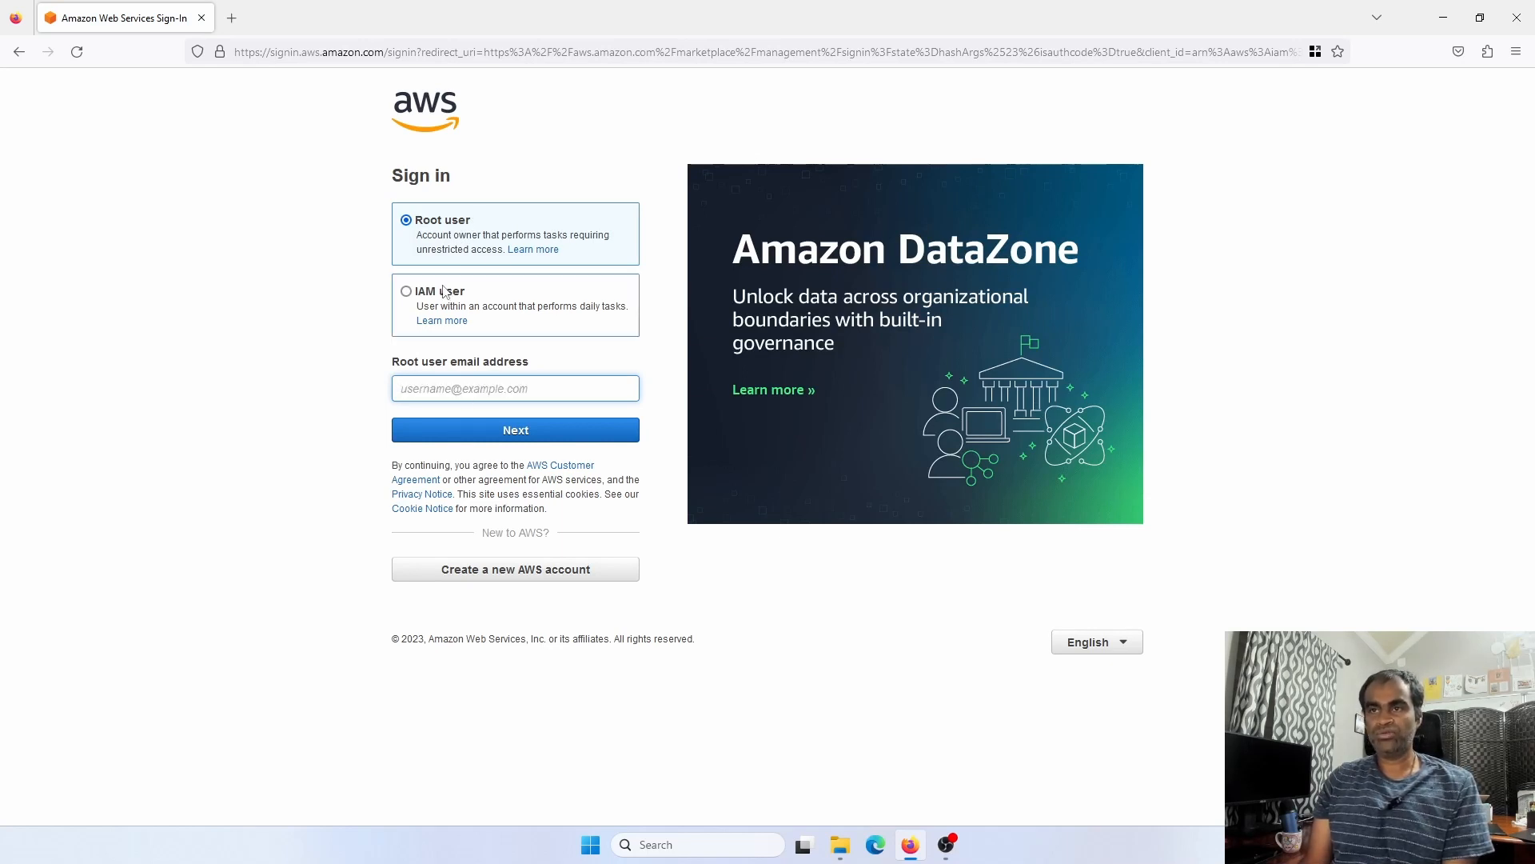
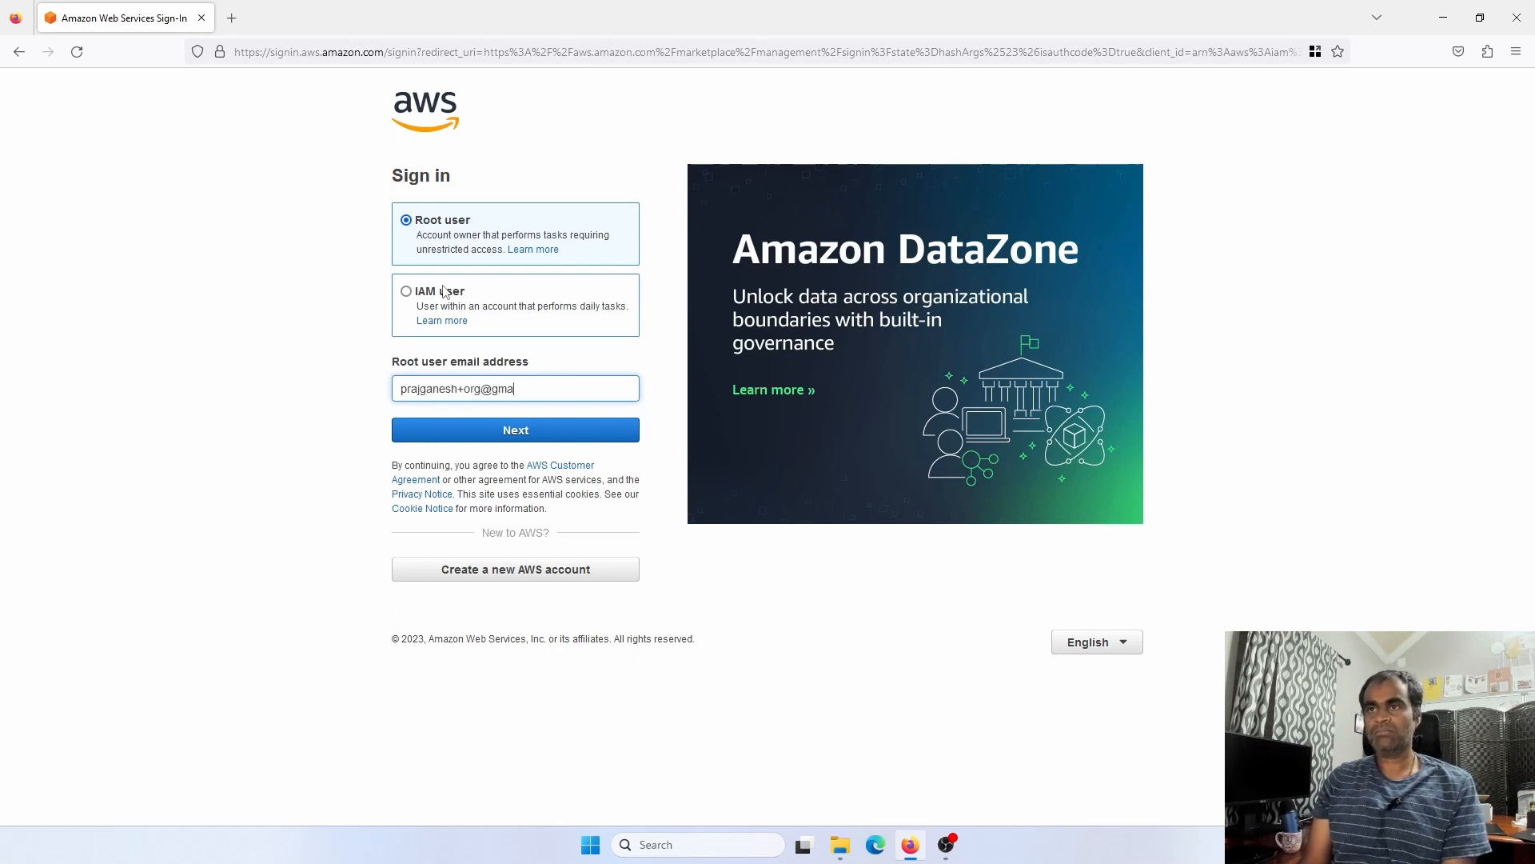
pyautogui.press('Tab')
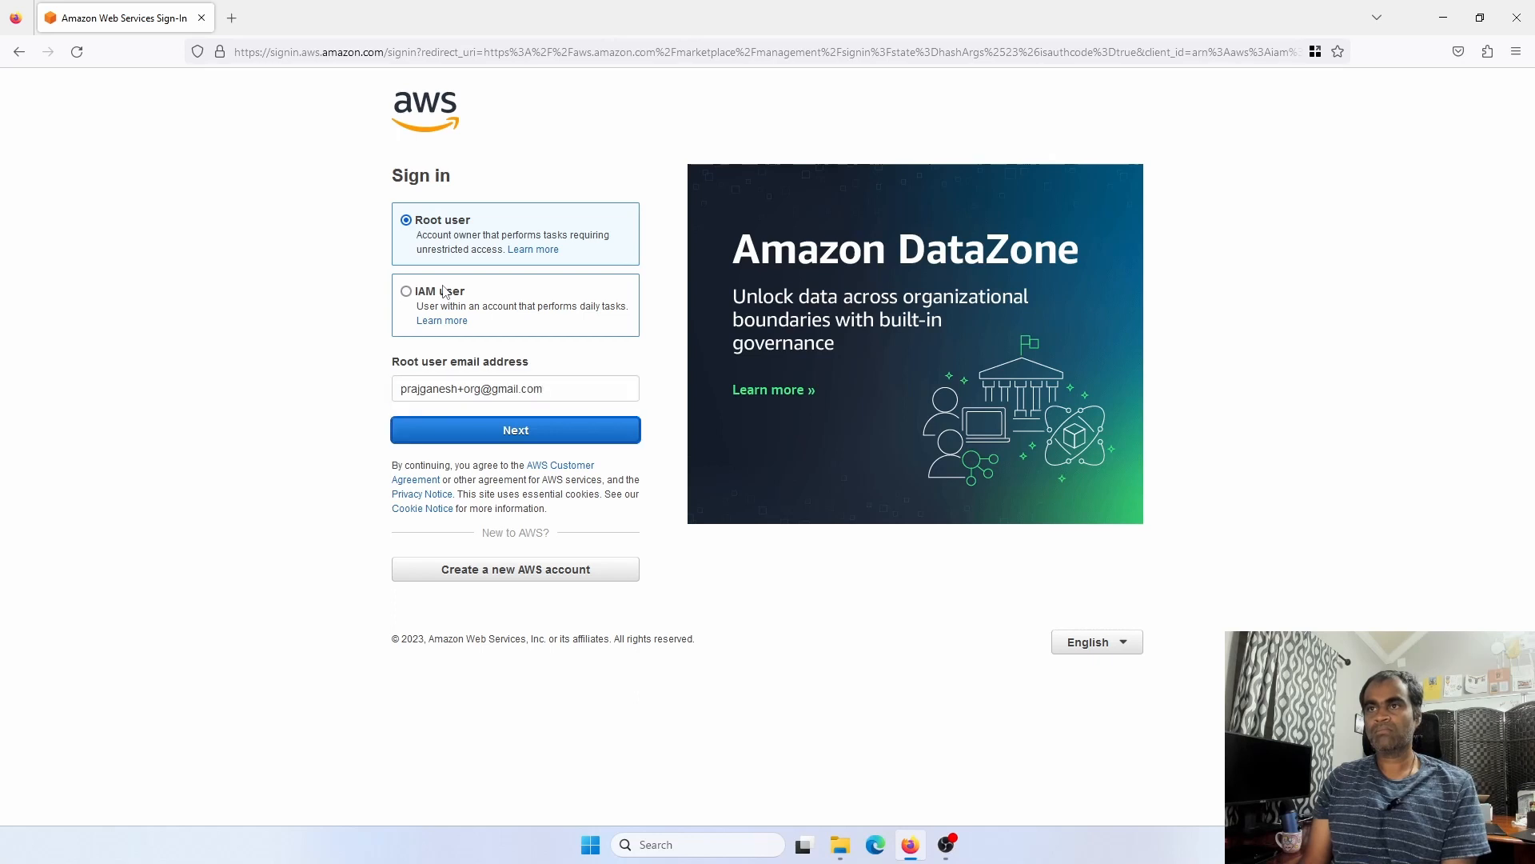
pyautogui.press('Return')
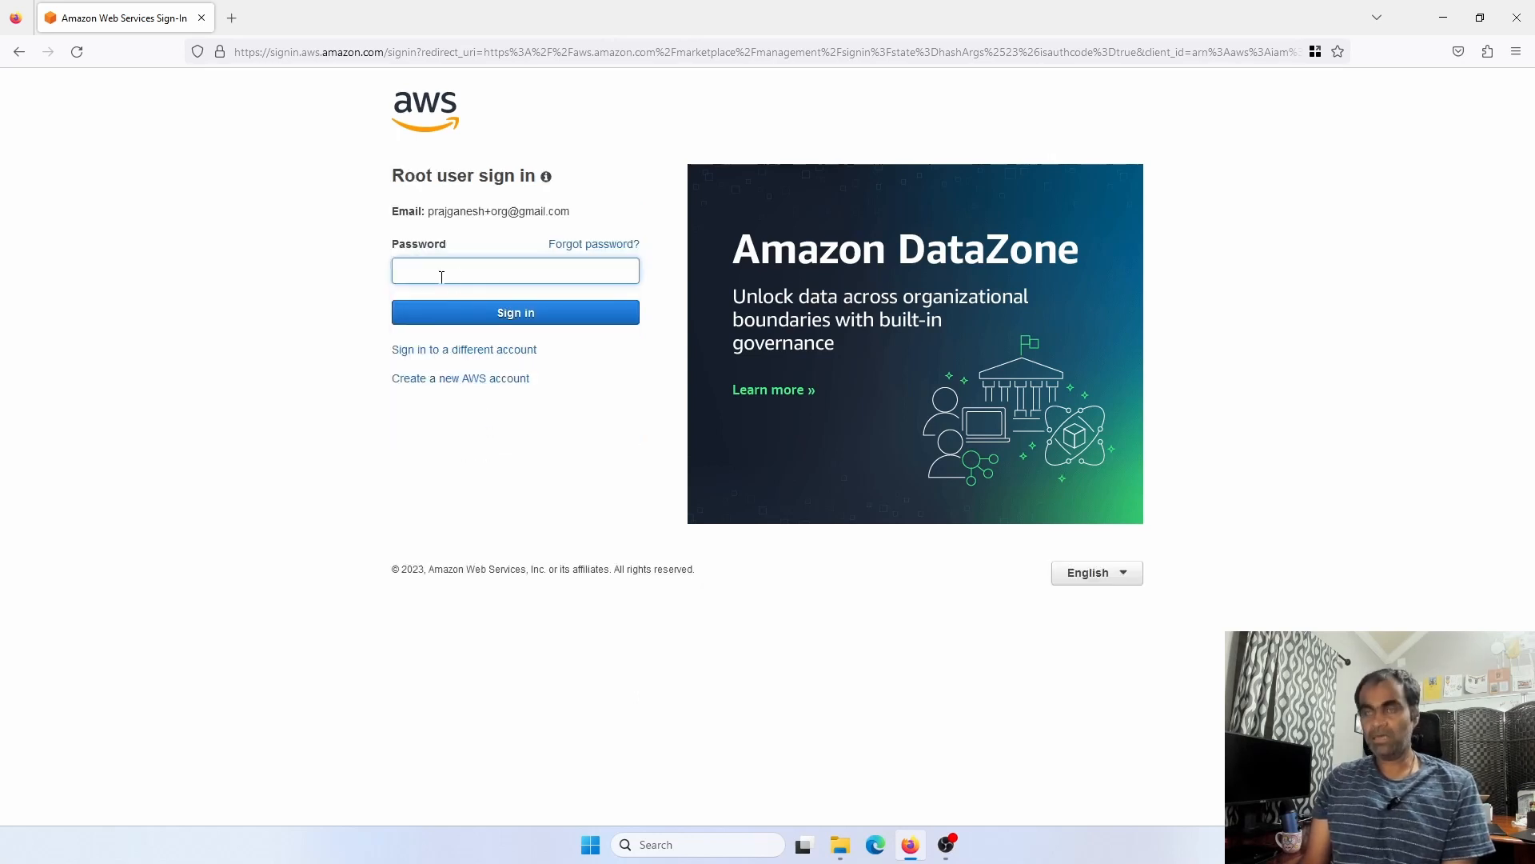
pyautogui.write('••••••')
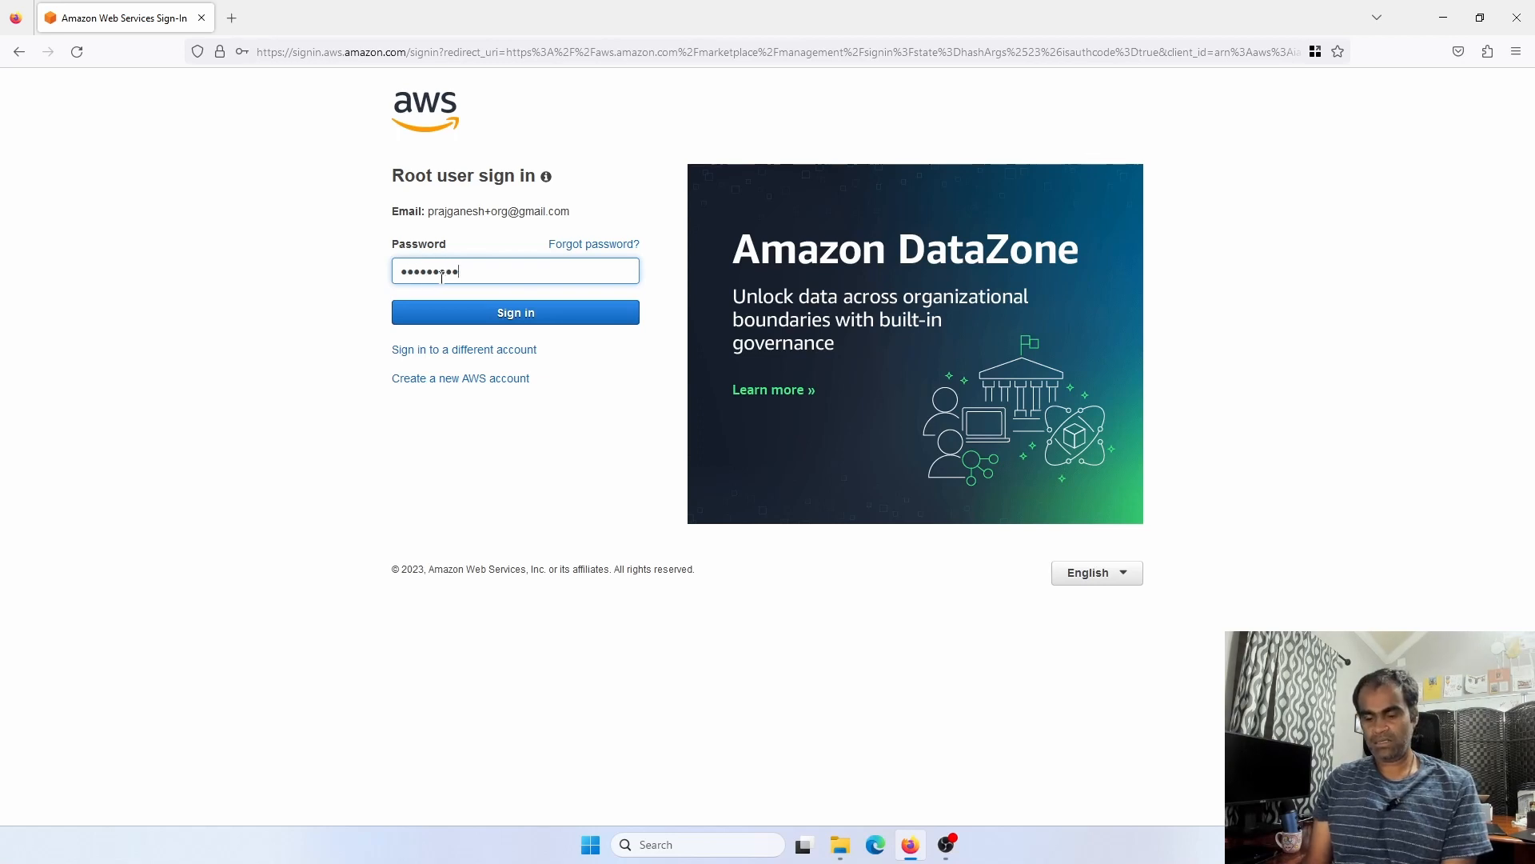
pyautogui.press('Return')
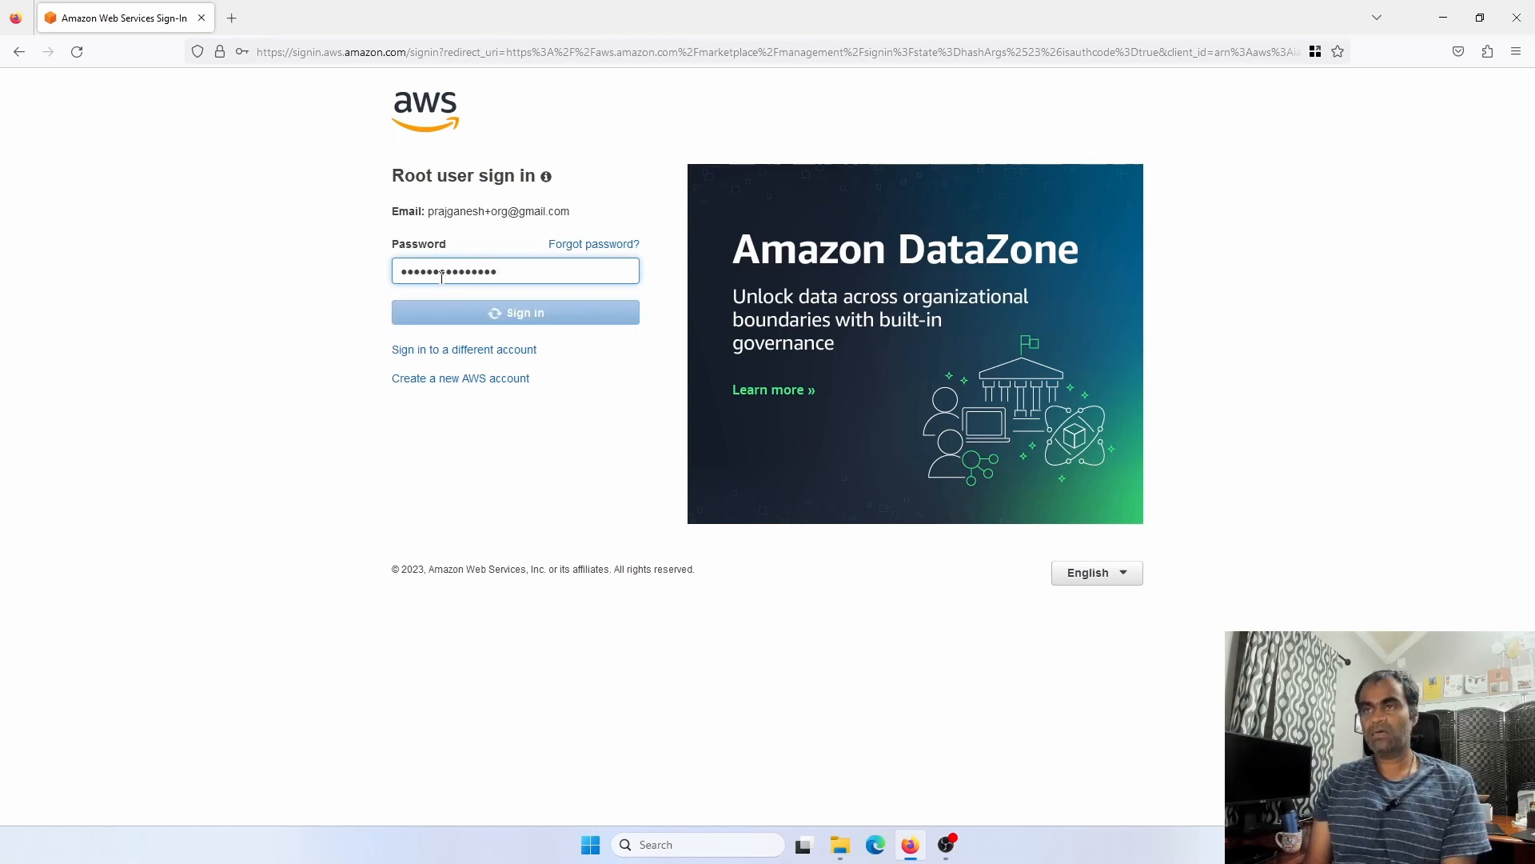
pyautogui.click(438, 257)
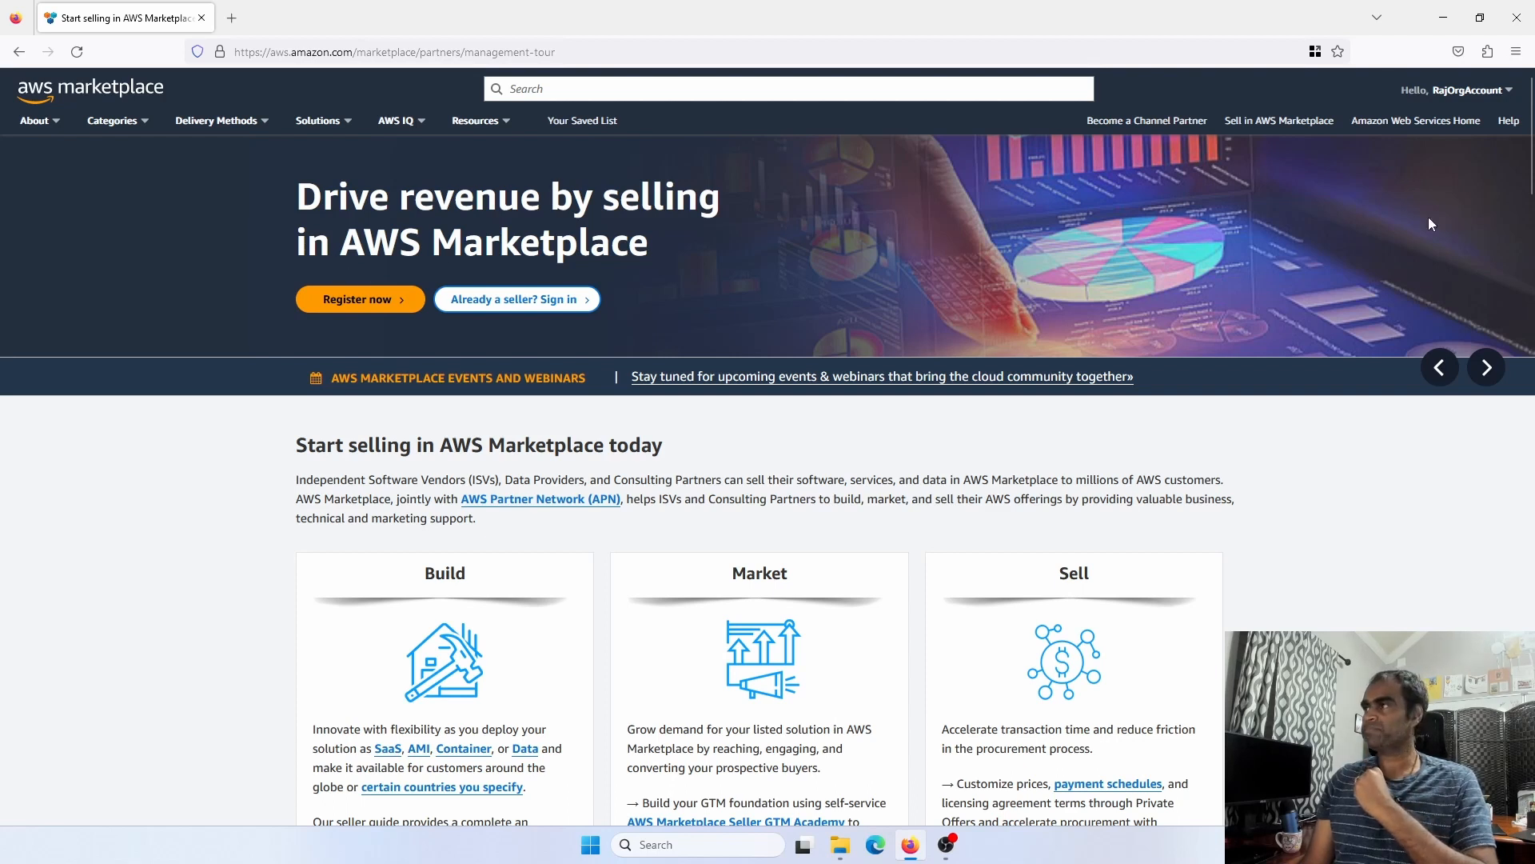
# Go to the AWS console home and dismiss the tour tips
pyautogui.click(1425, 130)
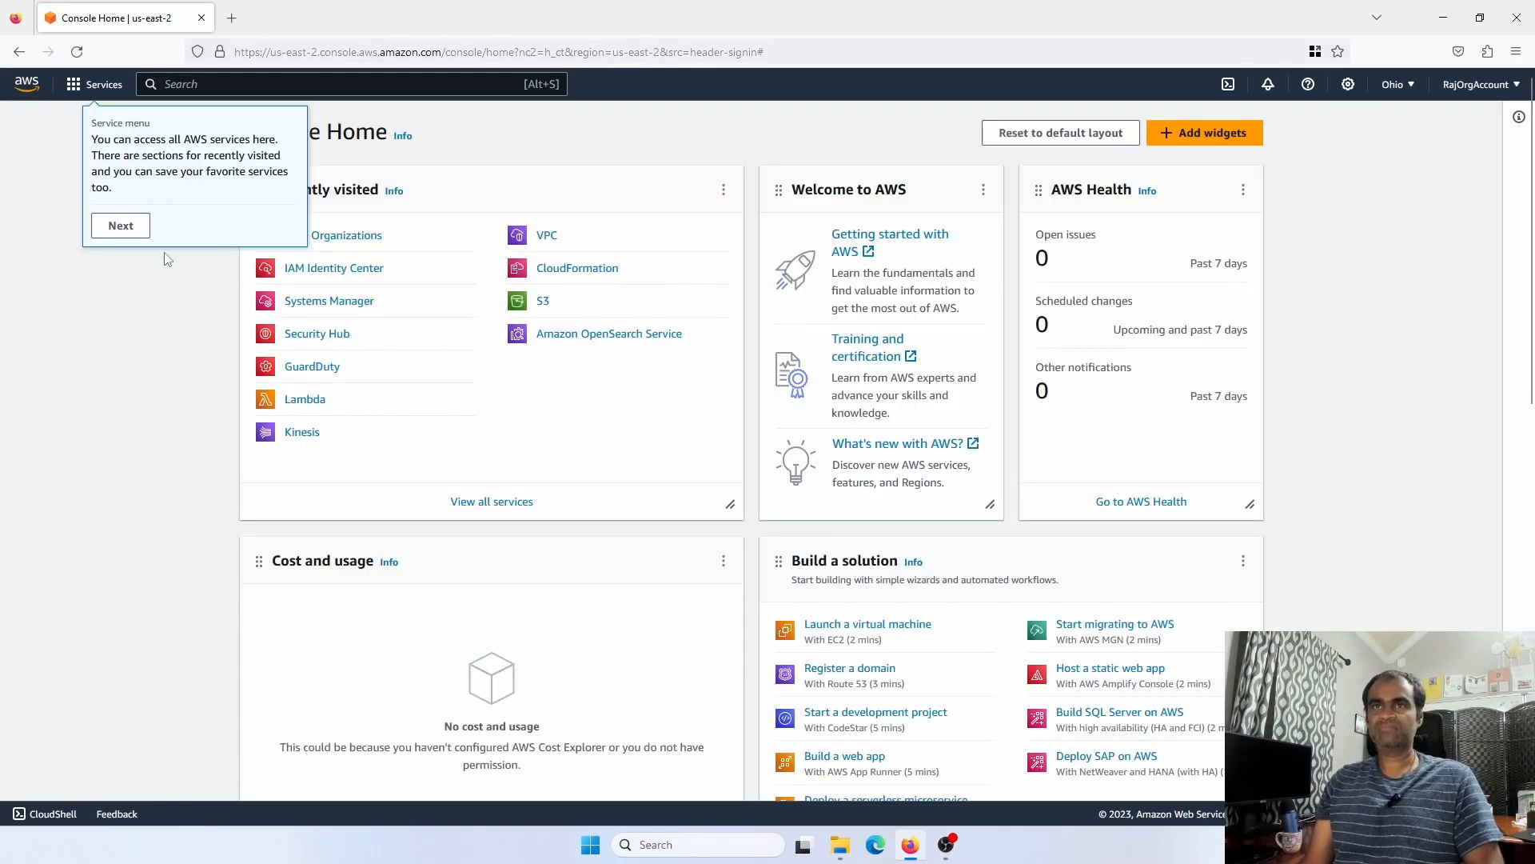
pyautogui.click(124, 227)
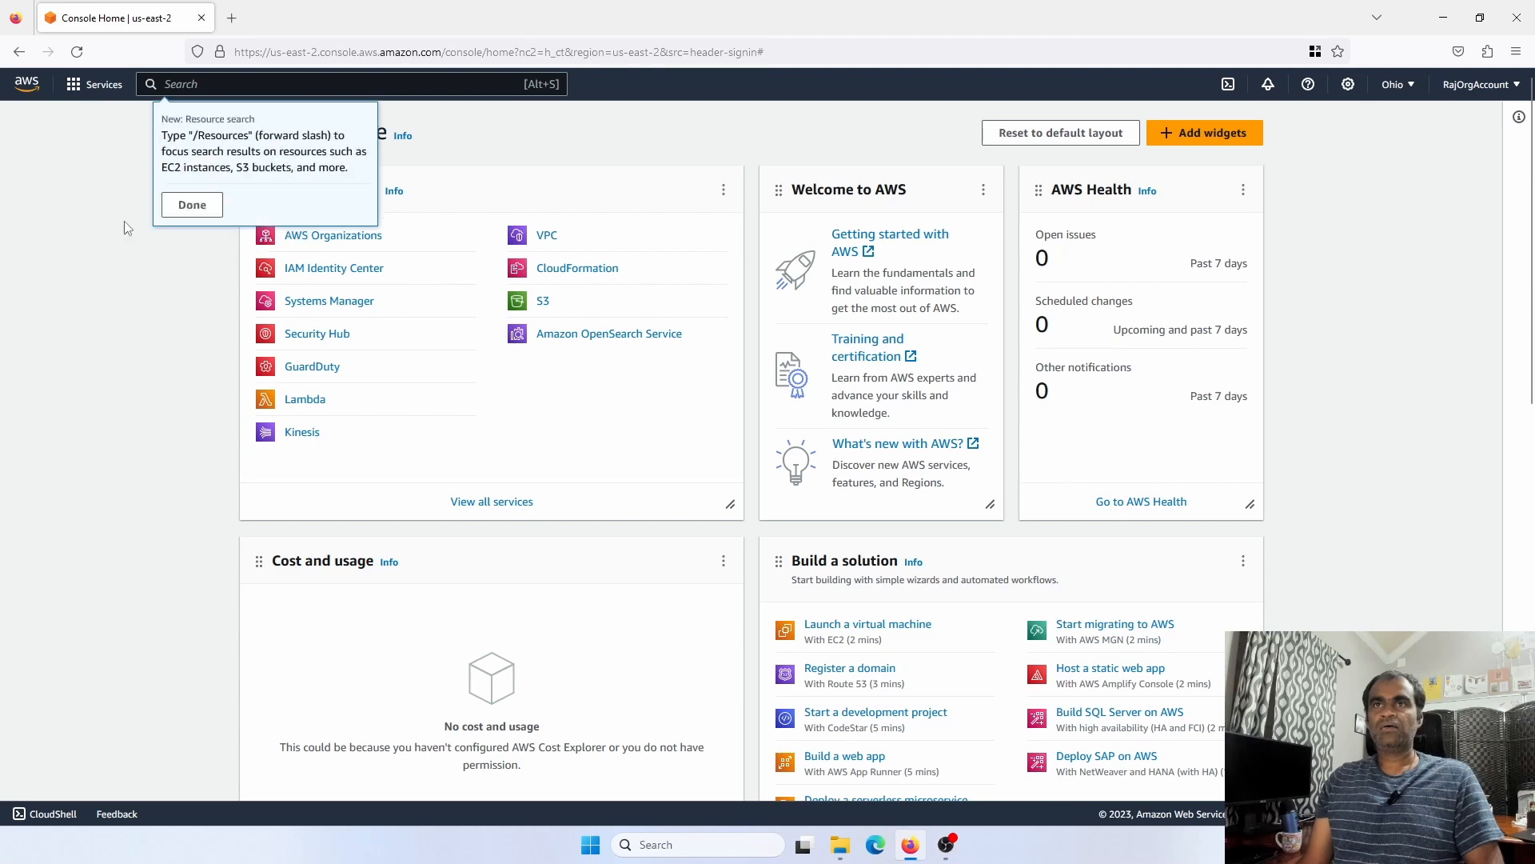
pyautogui.click(183, 207)
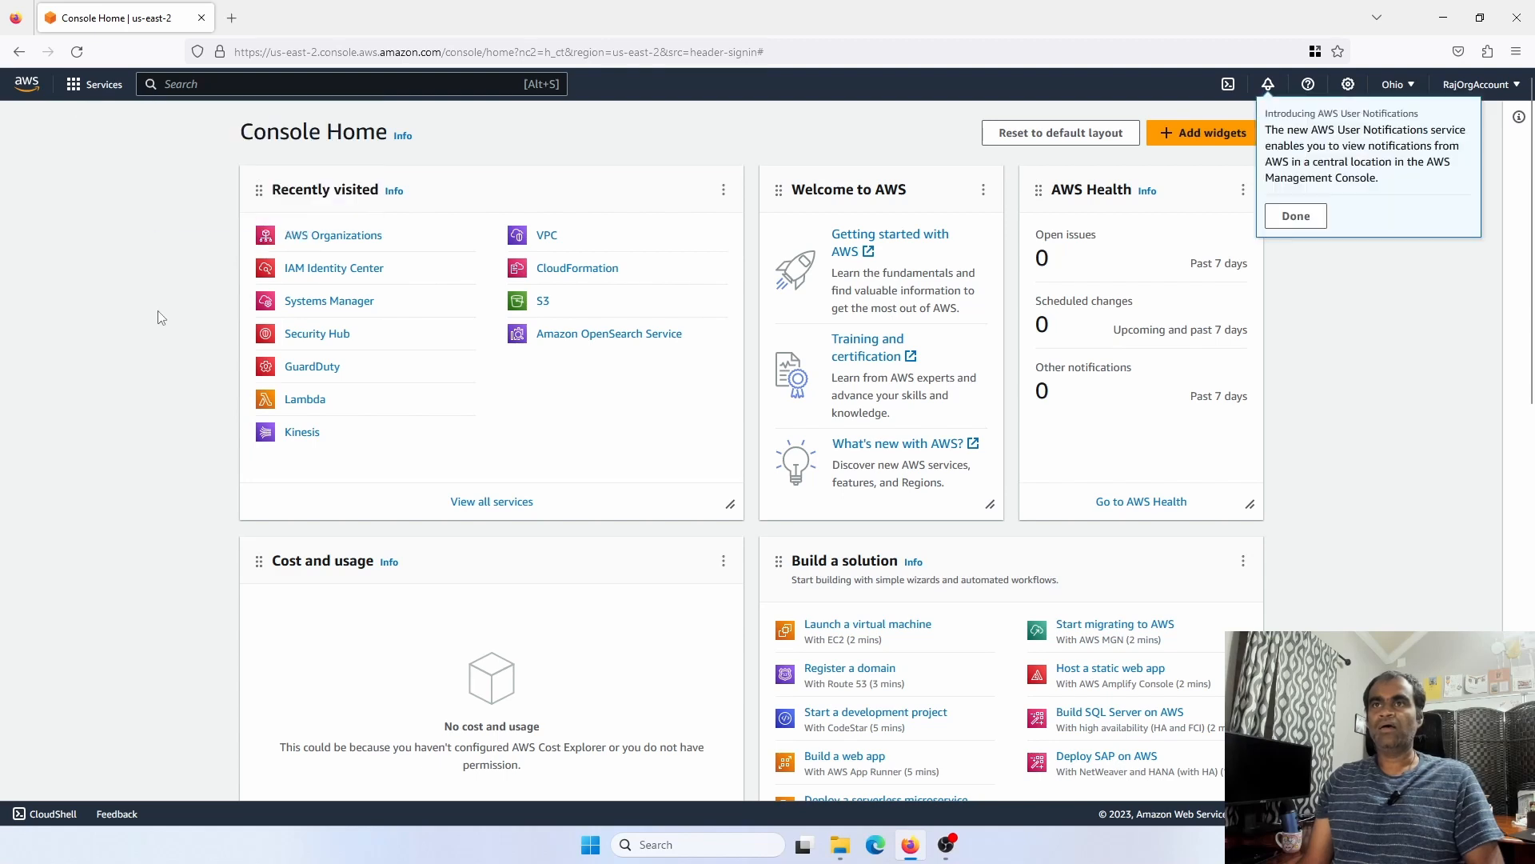
pyautogui.click(1312, 222)
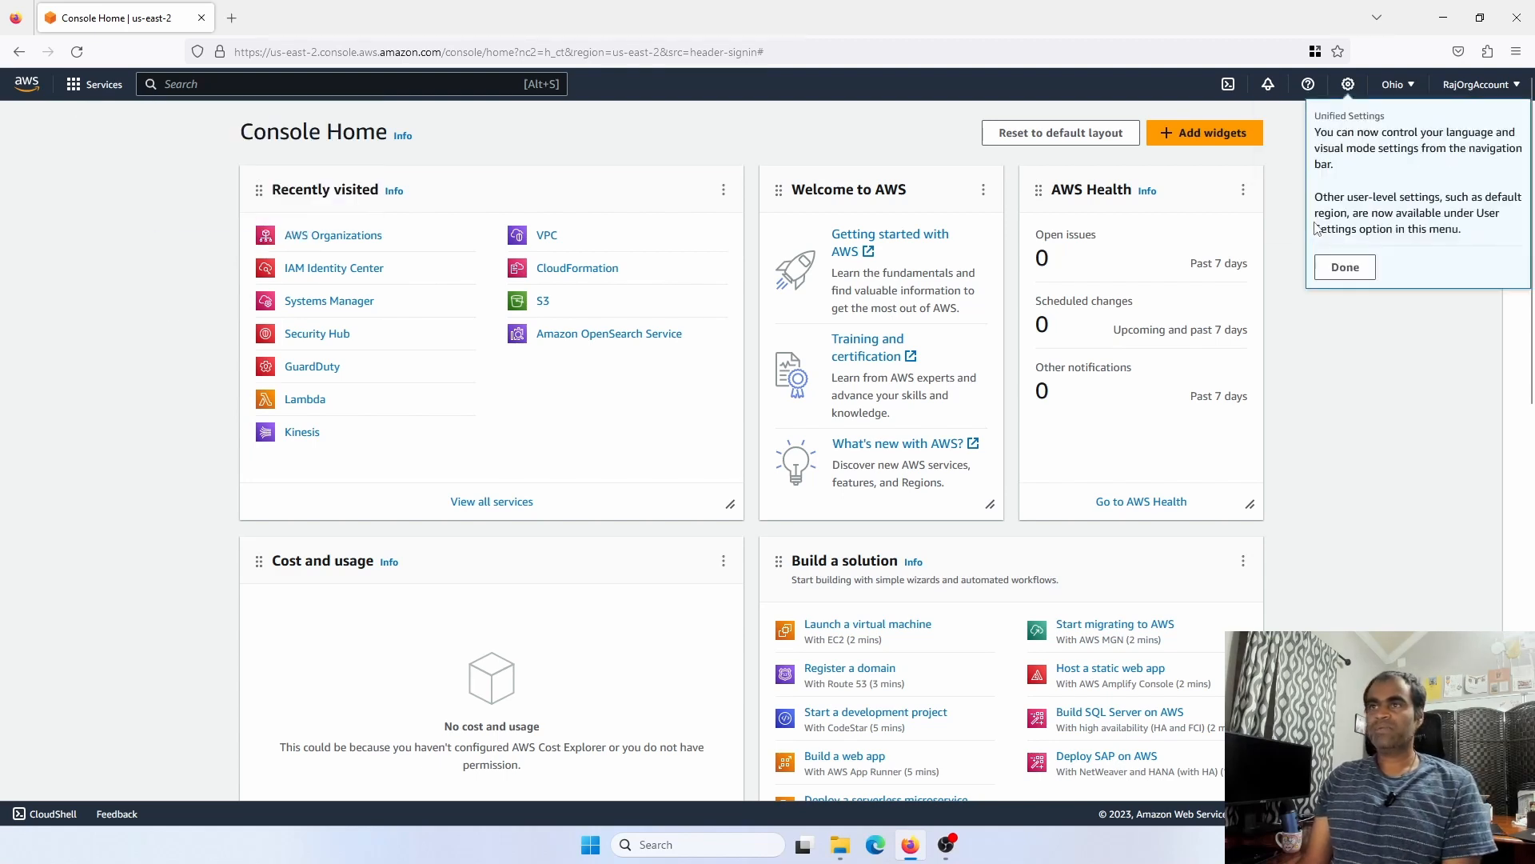
# Switch the region to US East (N. Virginia) and search for 'iam'
pyautogui.click(1404, 85)
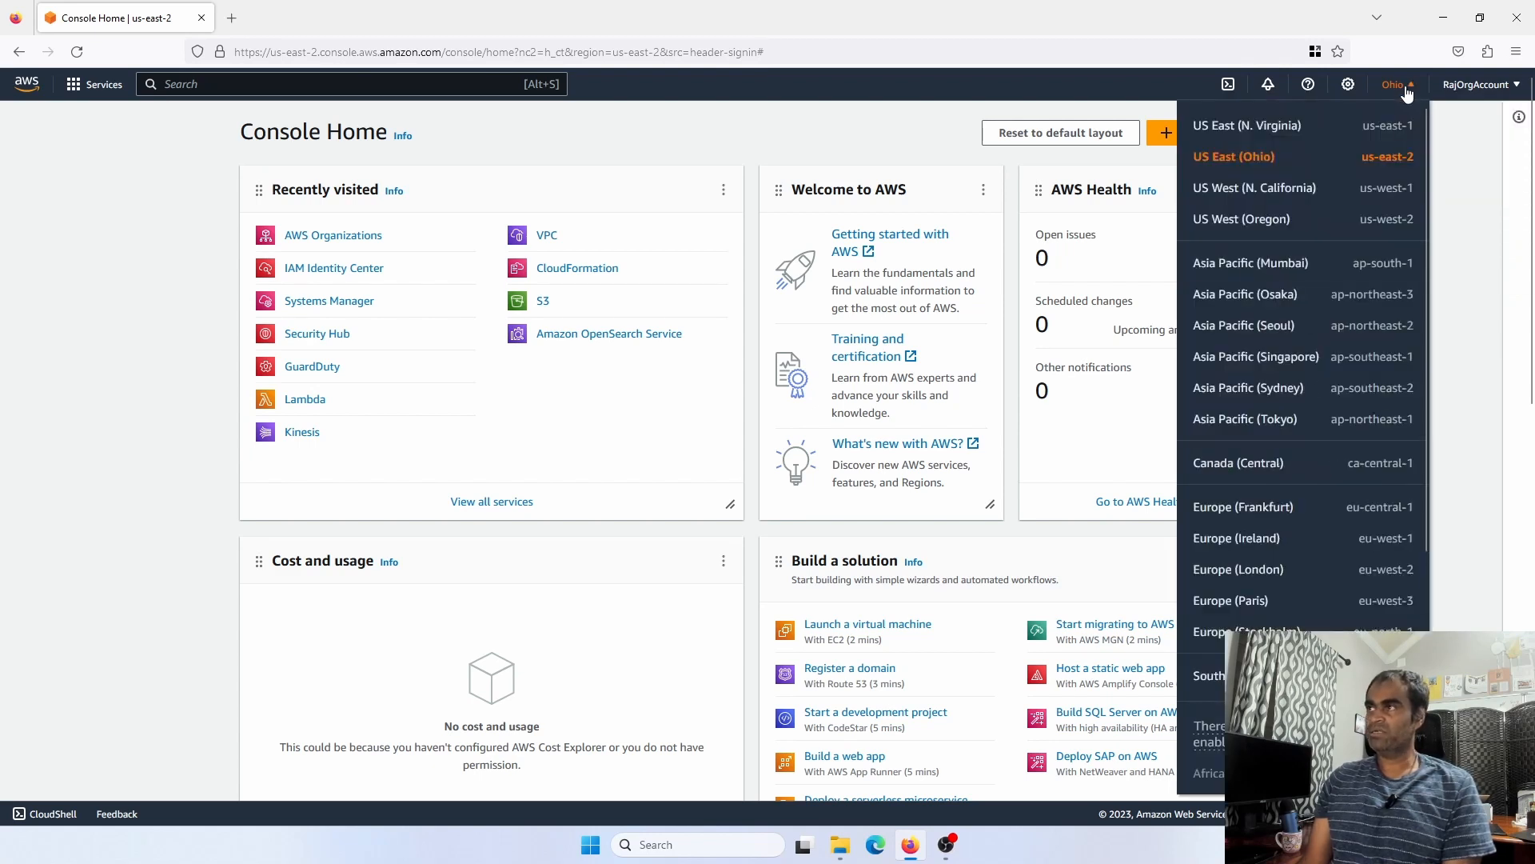
pyautogui.click(1257, 134)
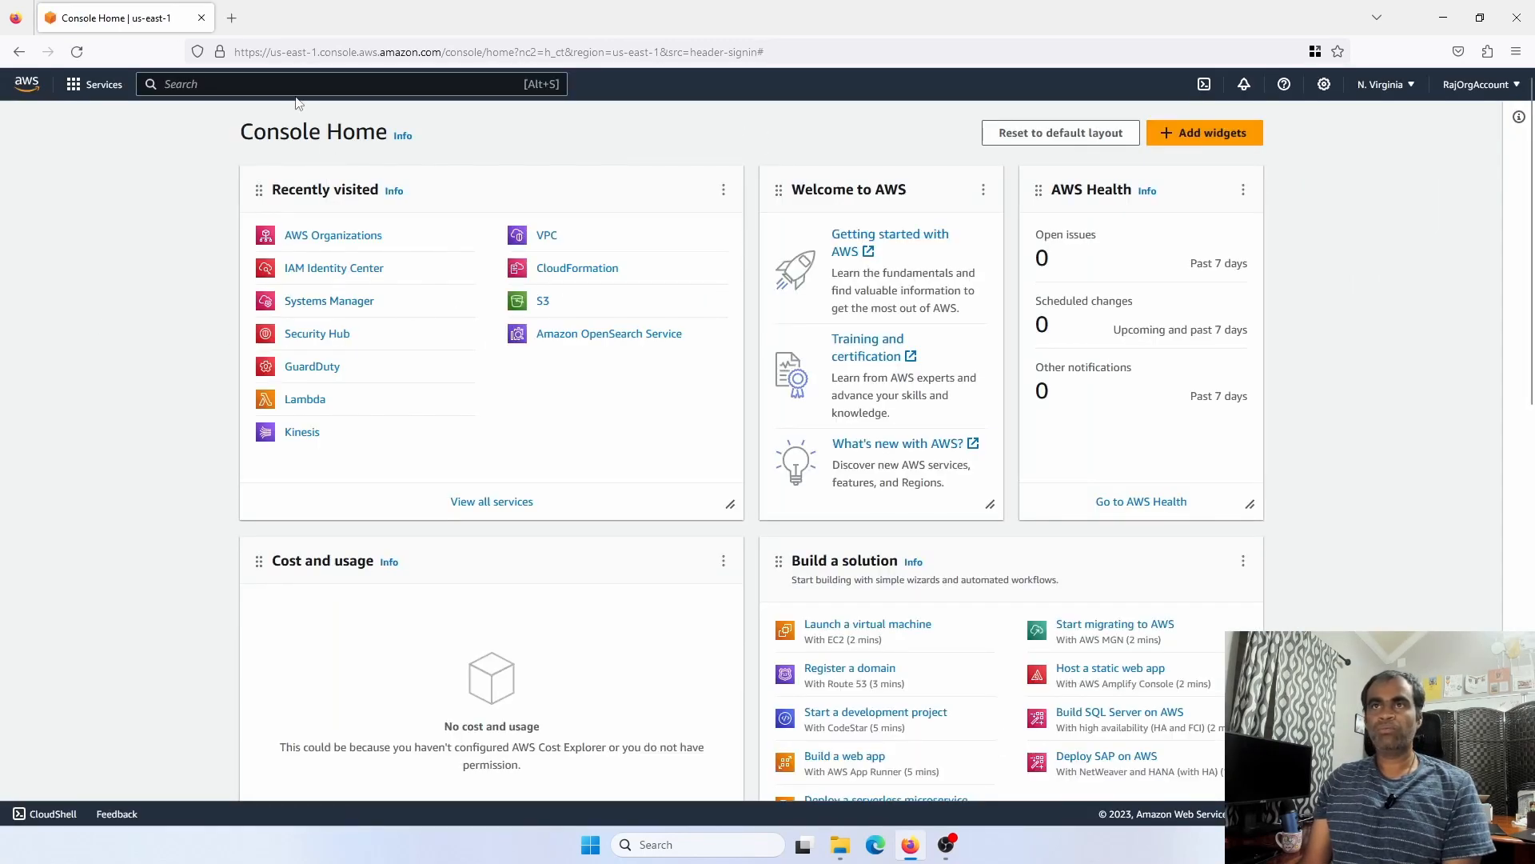
pyautogui.write('iam')
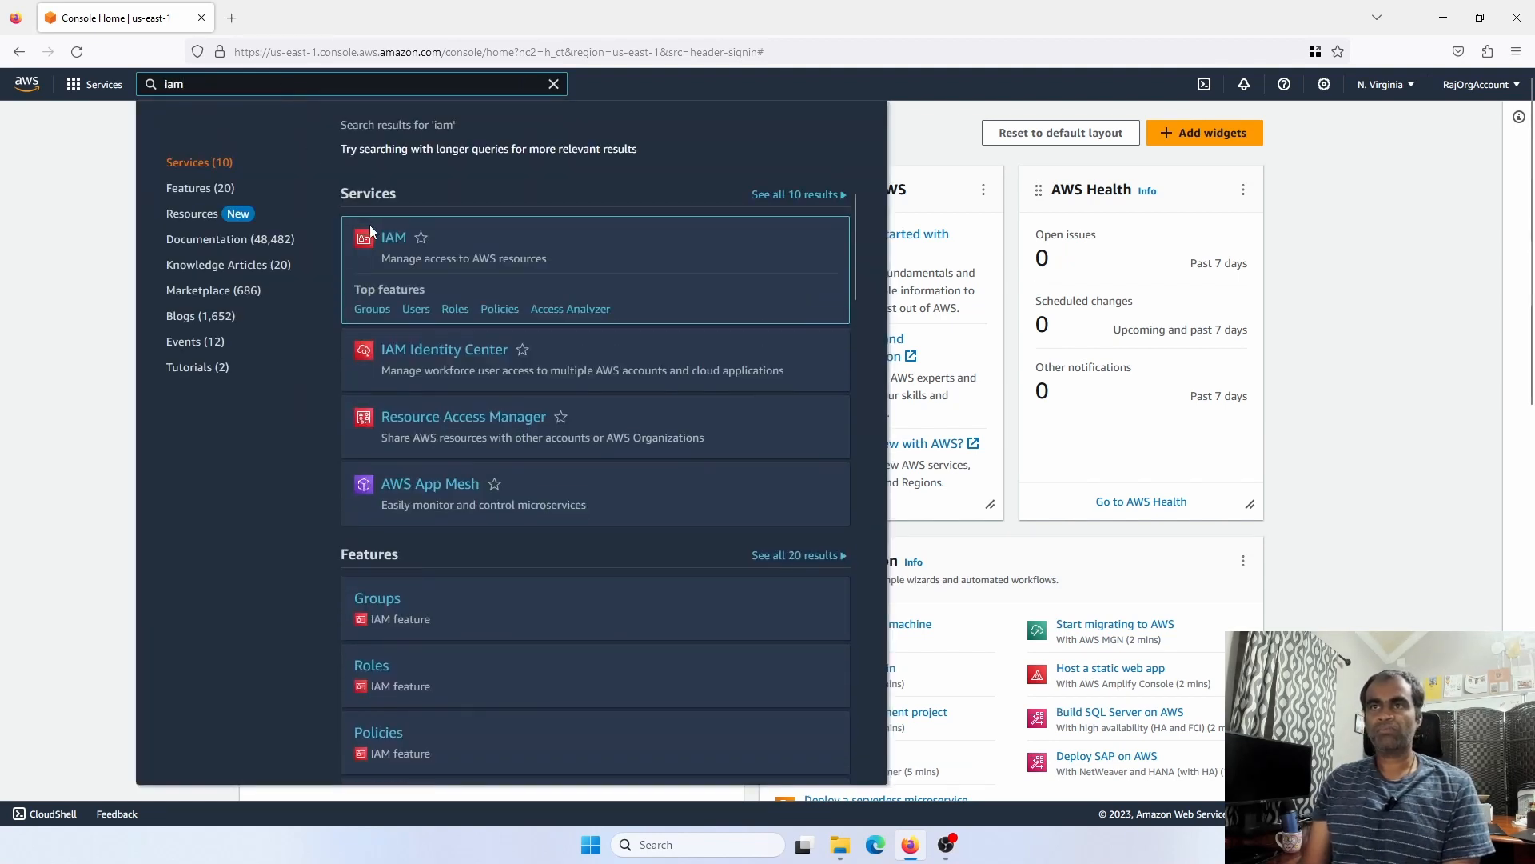
# Open IAM, go to the empty Users list, and start the Create user wizard
pyautogui.click(393, 240)
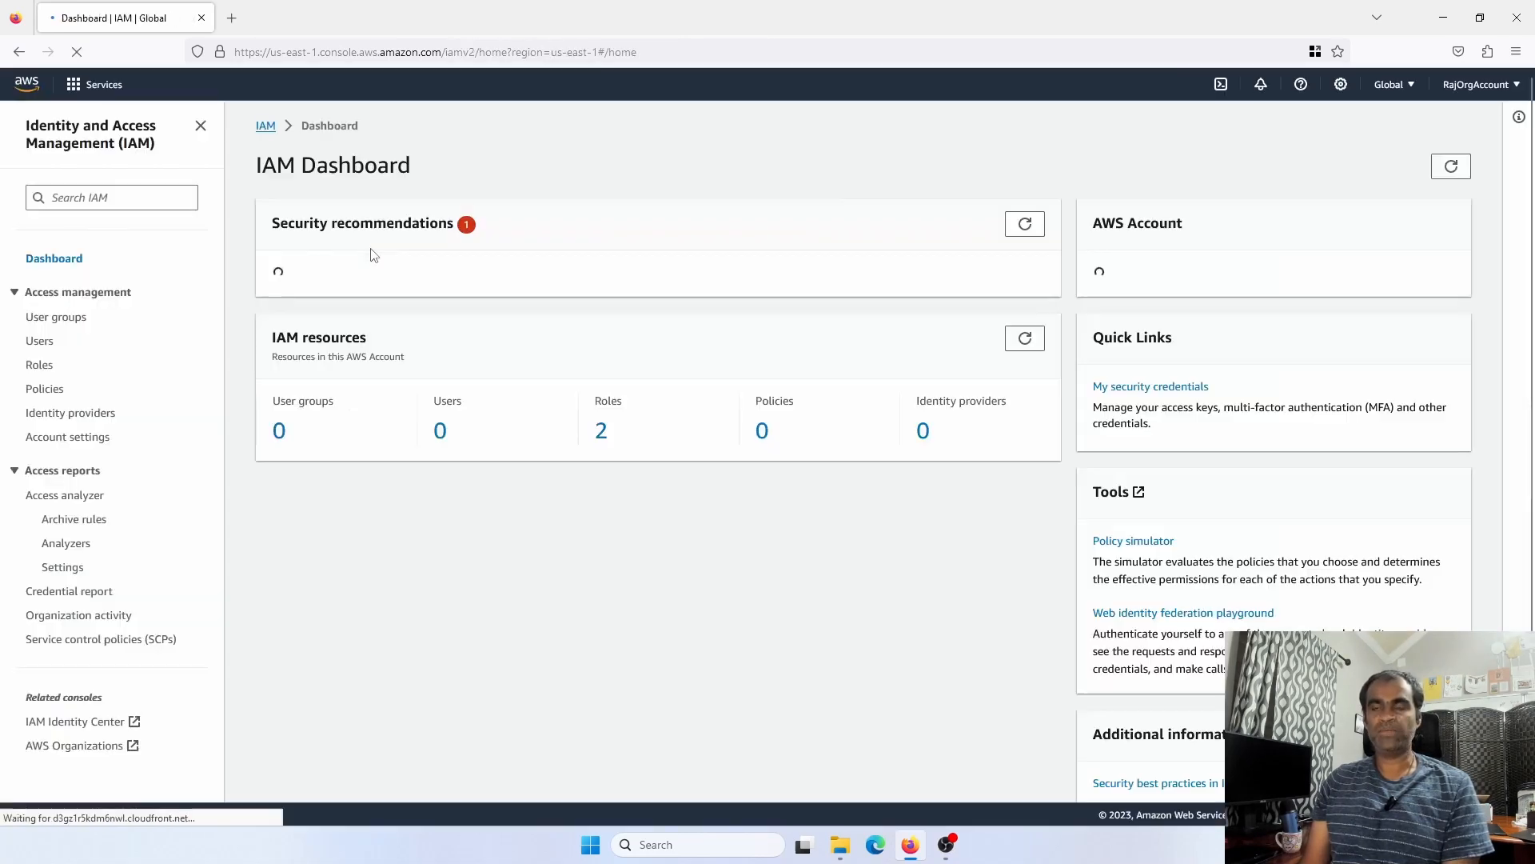
pyautogui.click(40, 342)
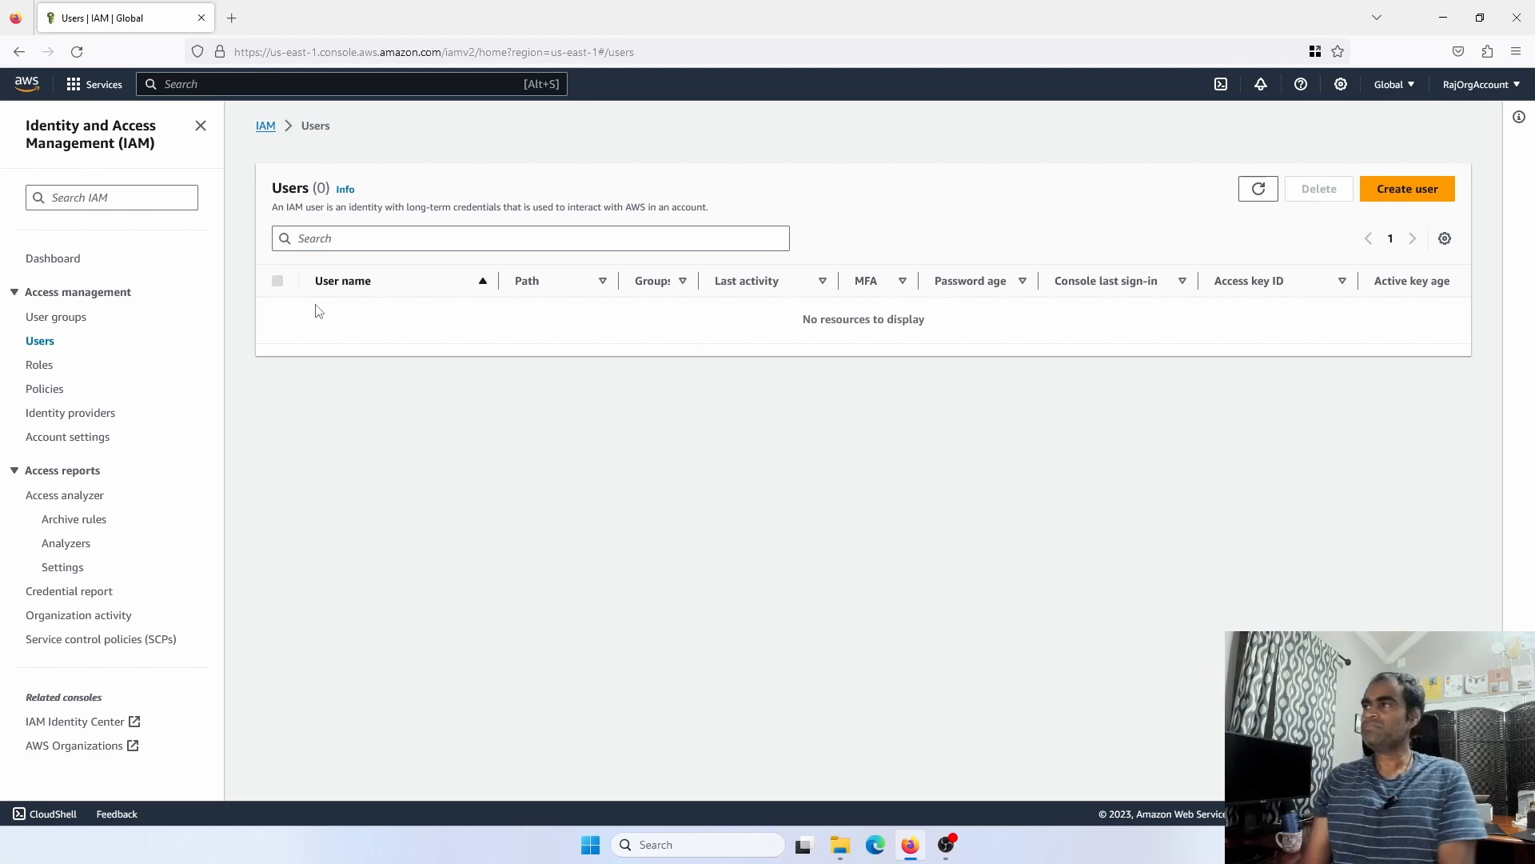
pyautogui.click(1411, 190)
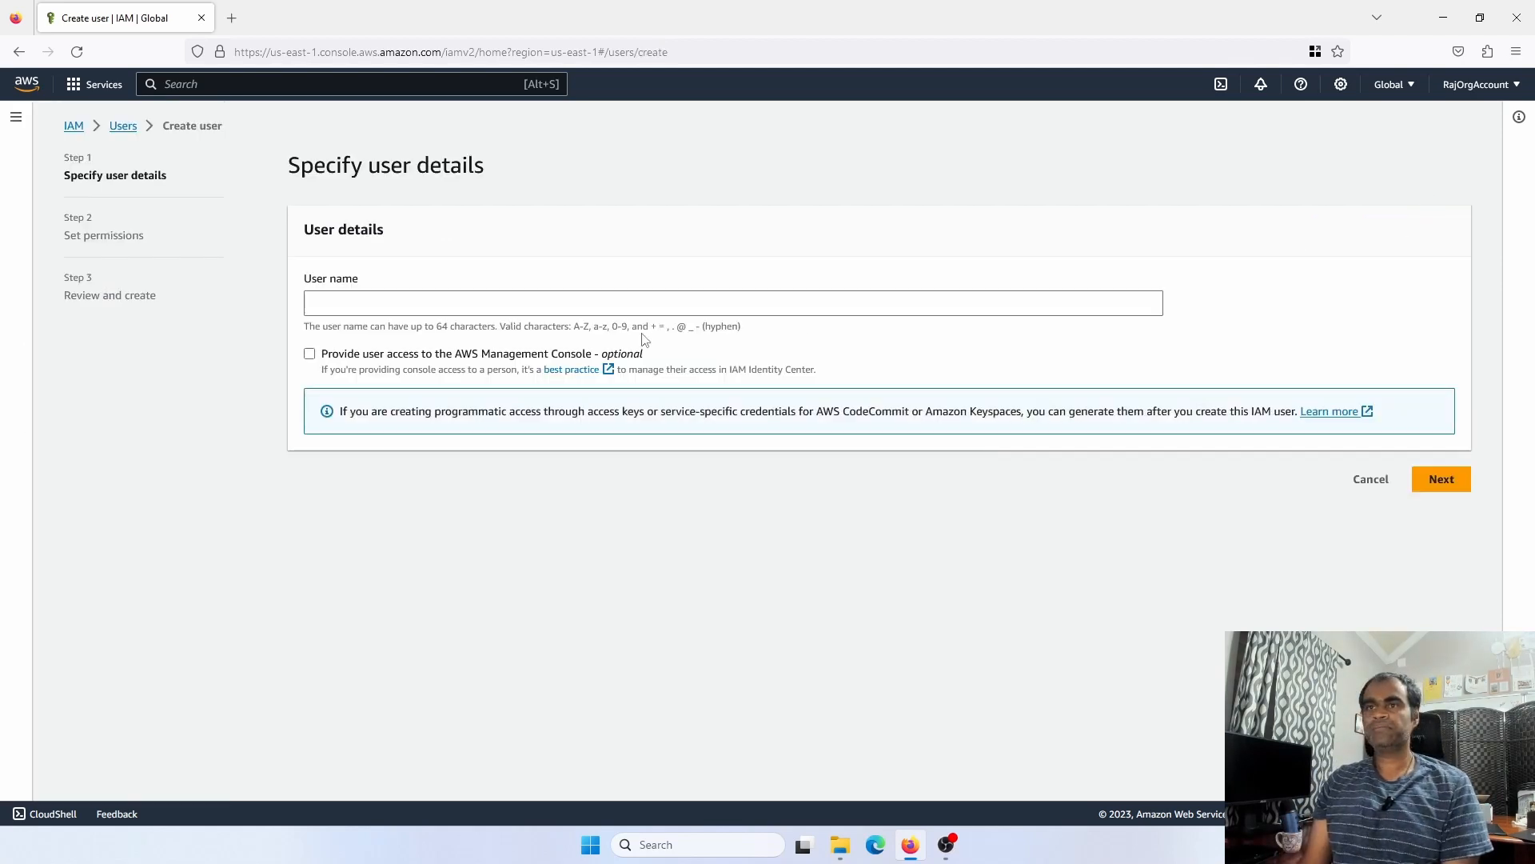
# Name the new user 'admin' and choose Attach policies directly on the permissions step
pyautogui.click(382, 301)
pyautogui.write('admin')
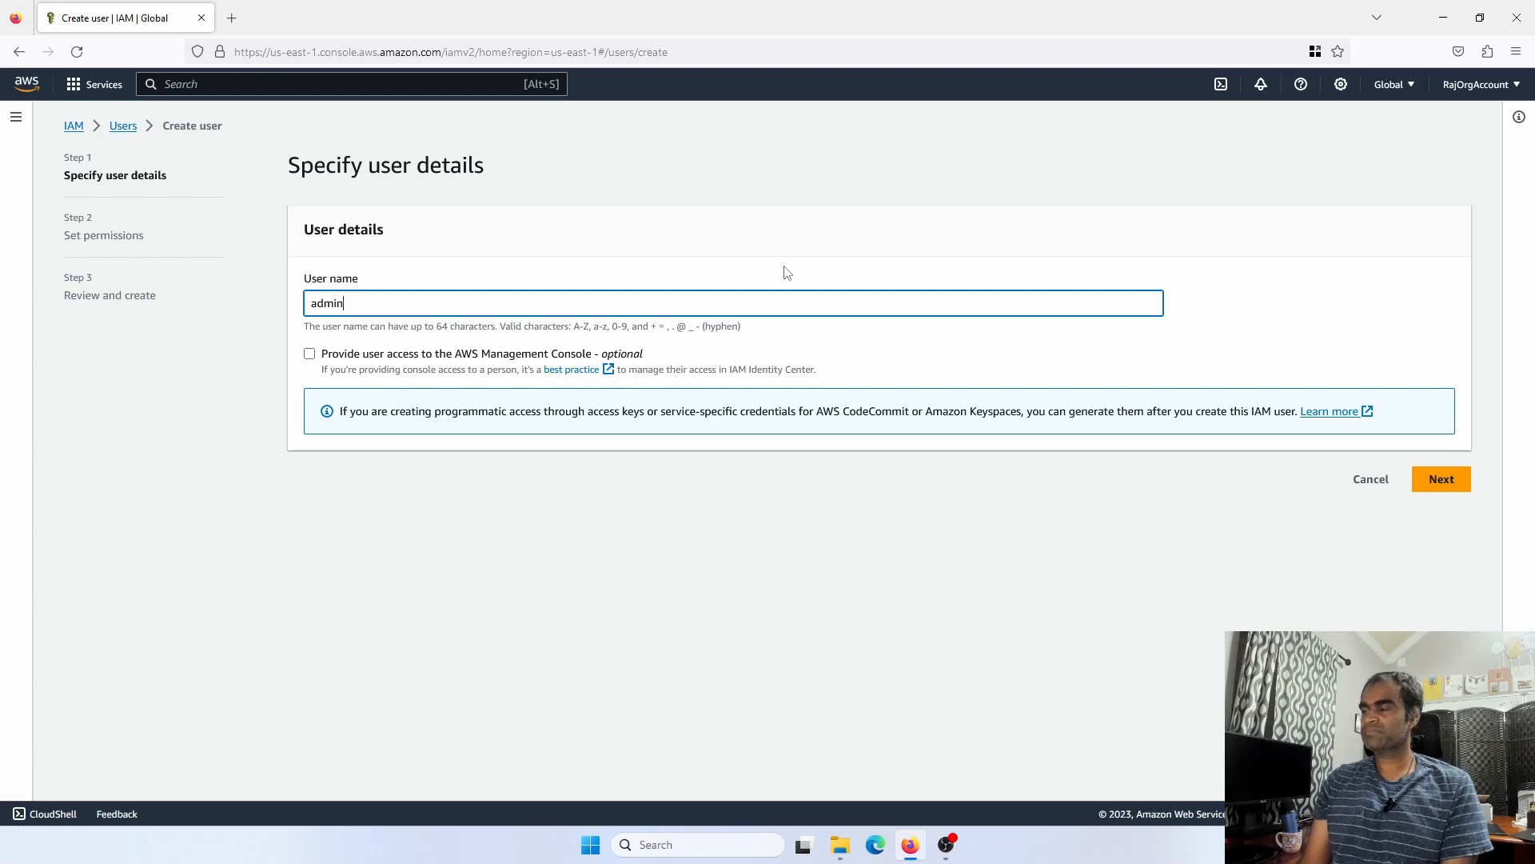
pyautogui.click(1442, 479)
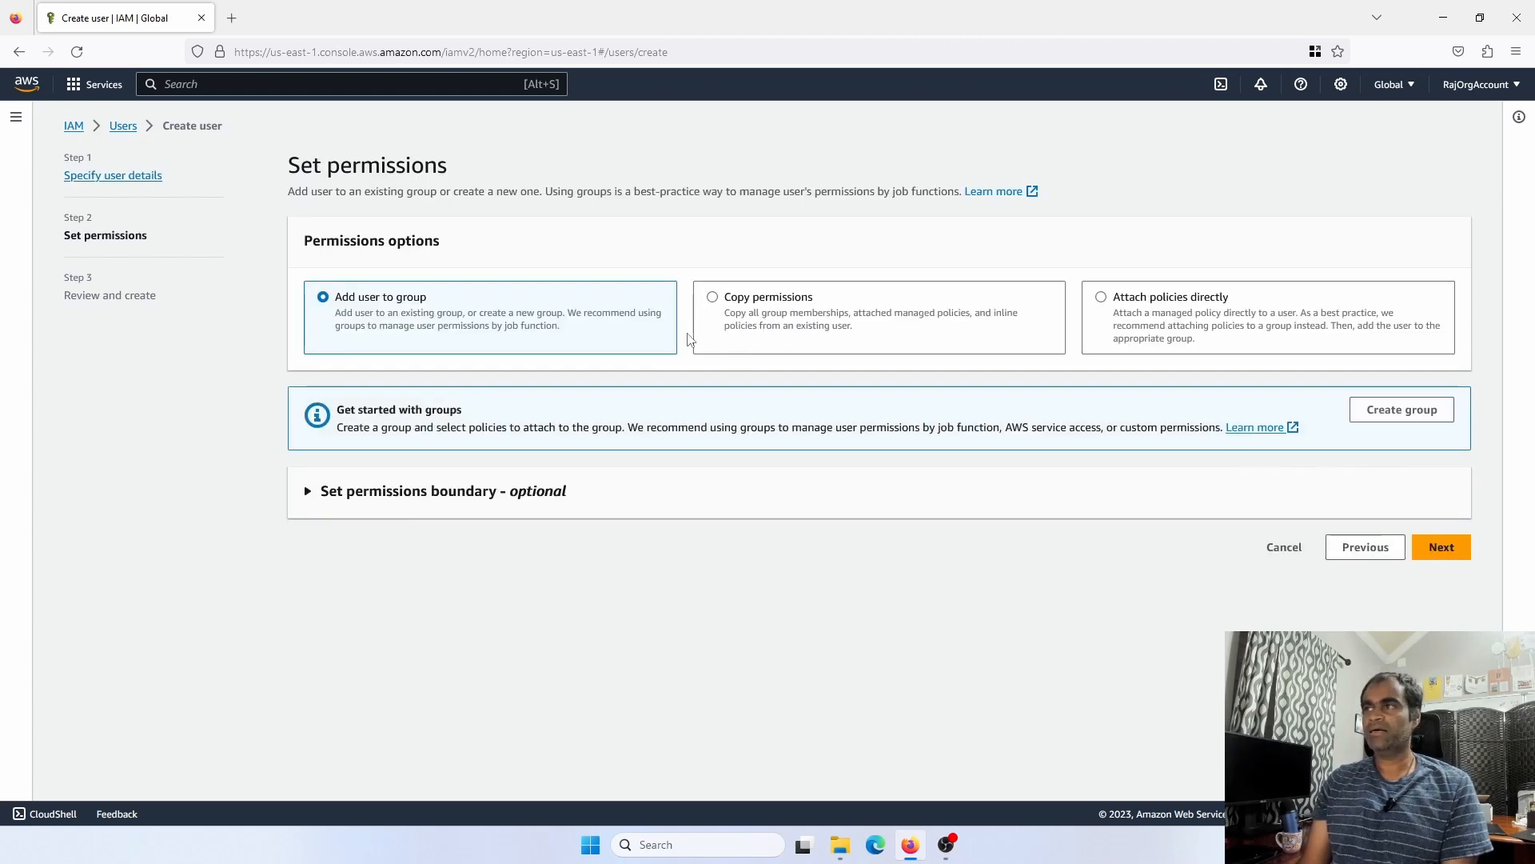
pyautogui.click(1118, 304)
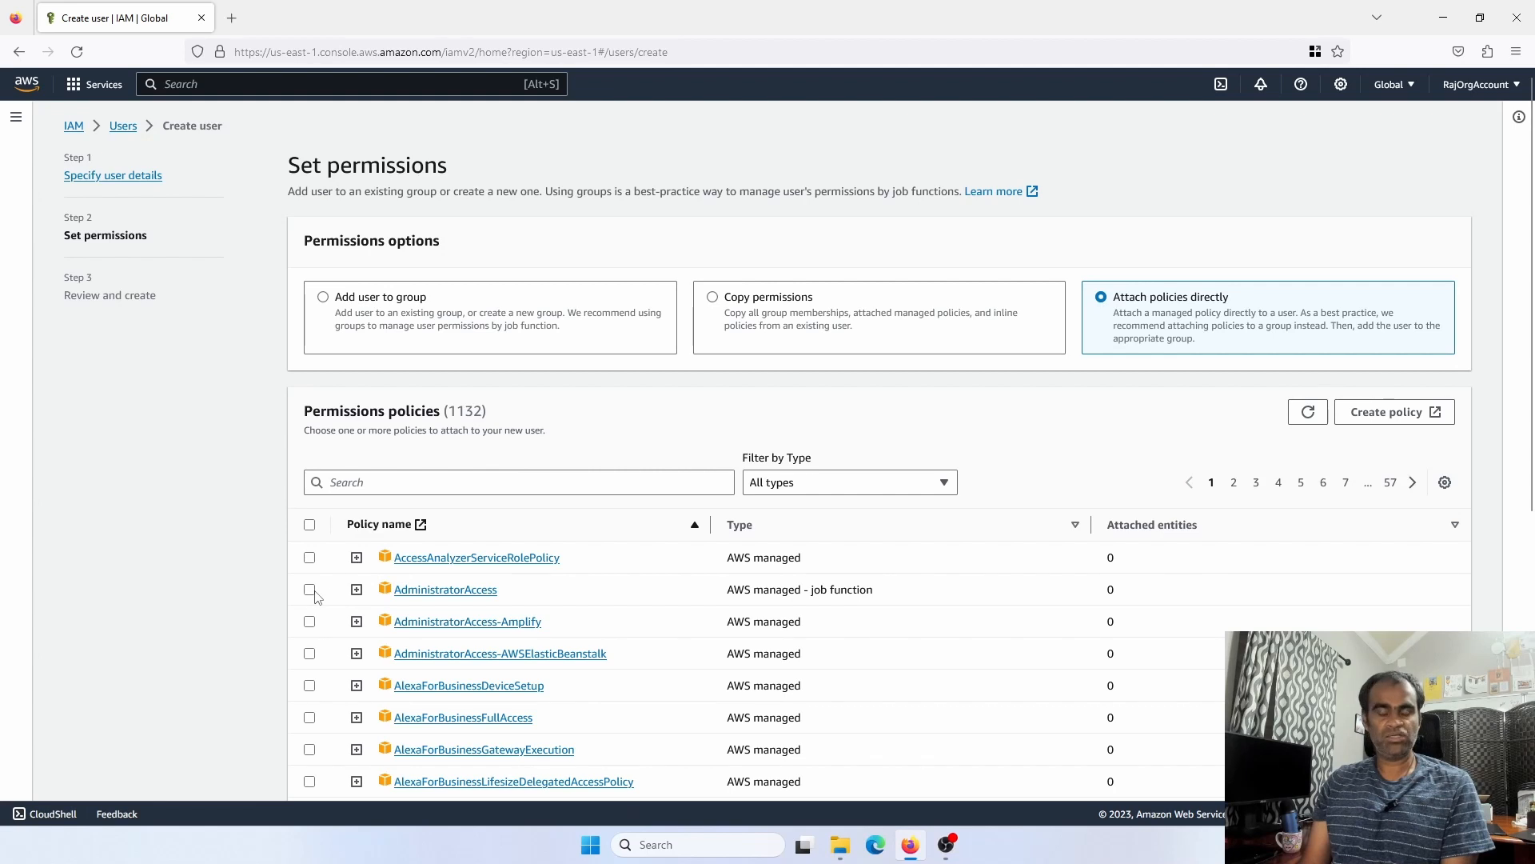
# Select the AdministratorAccess policy for the new admin user
pyautogui.click(358, 488)
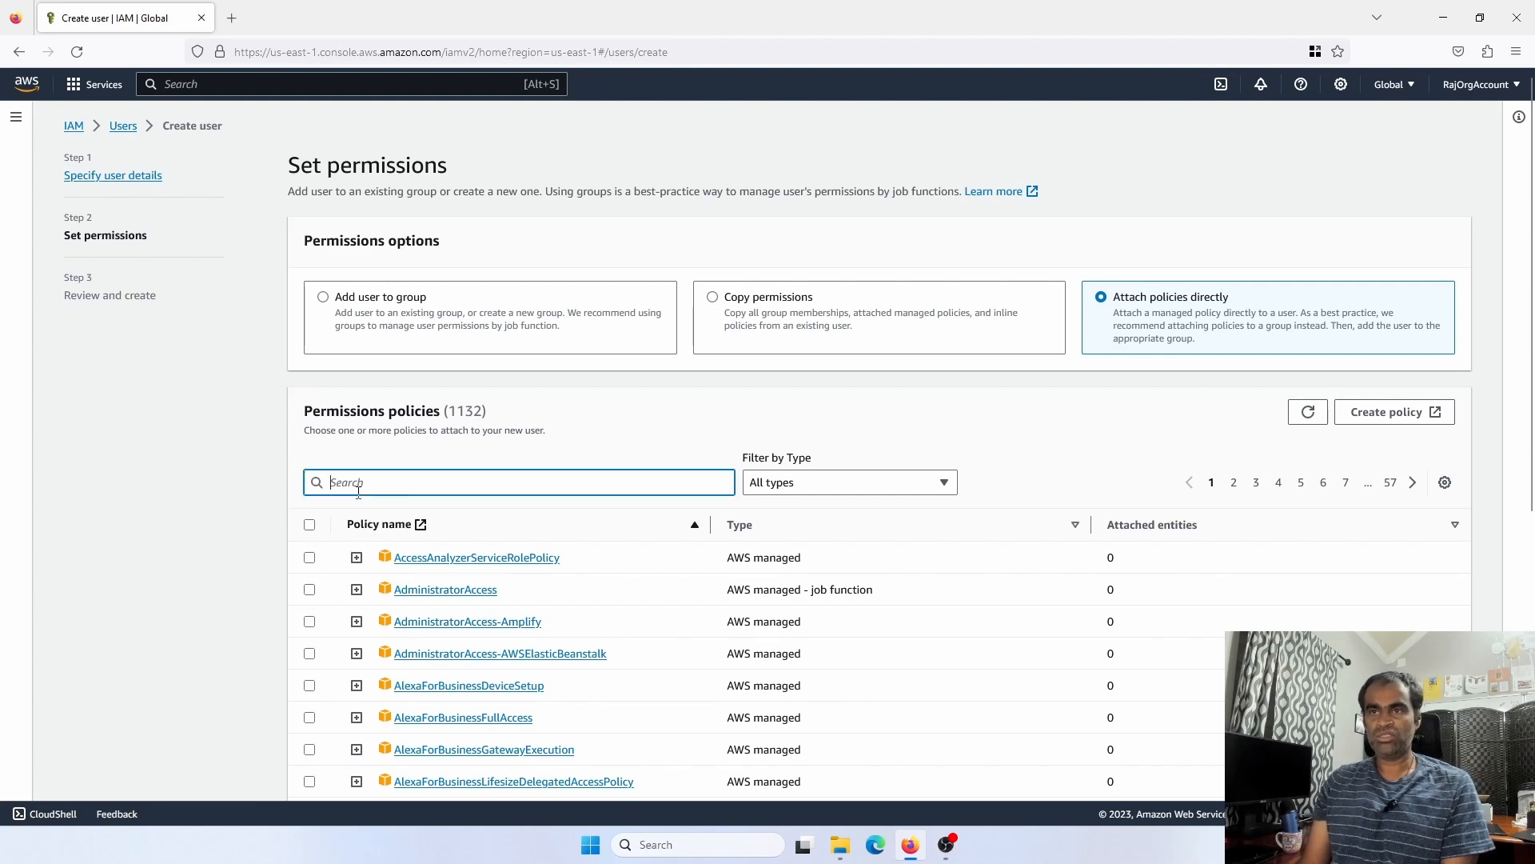
pyautogui.click(310, 589)
pyautogui.scroll(-2, 432, 600)
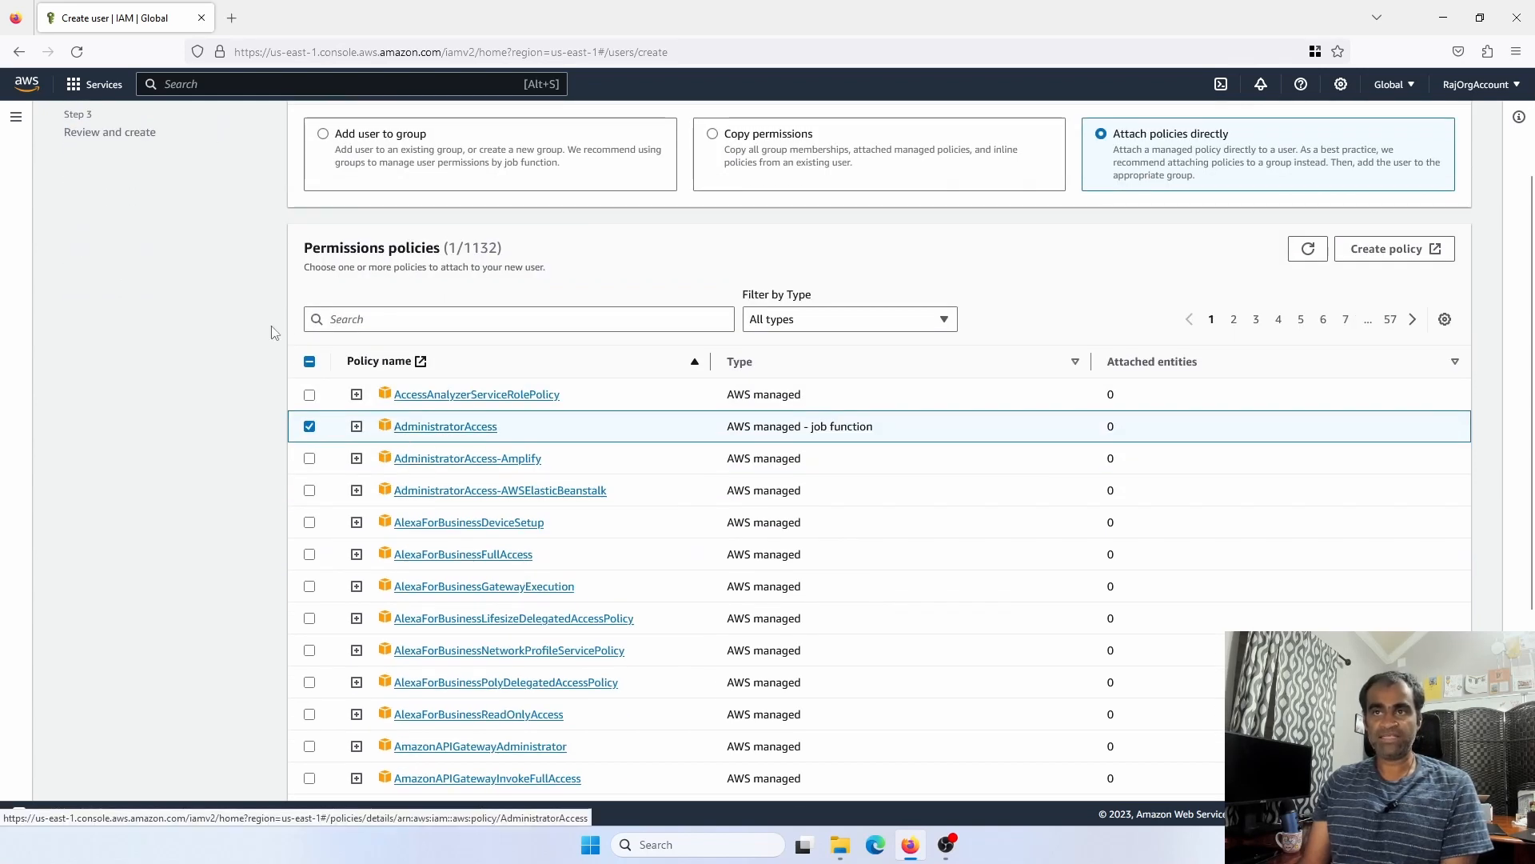
pyautogui.scroll(-3, 379, 379)
pyautogui.scroll(1, 367, 320)
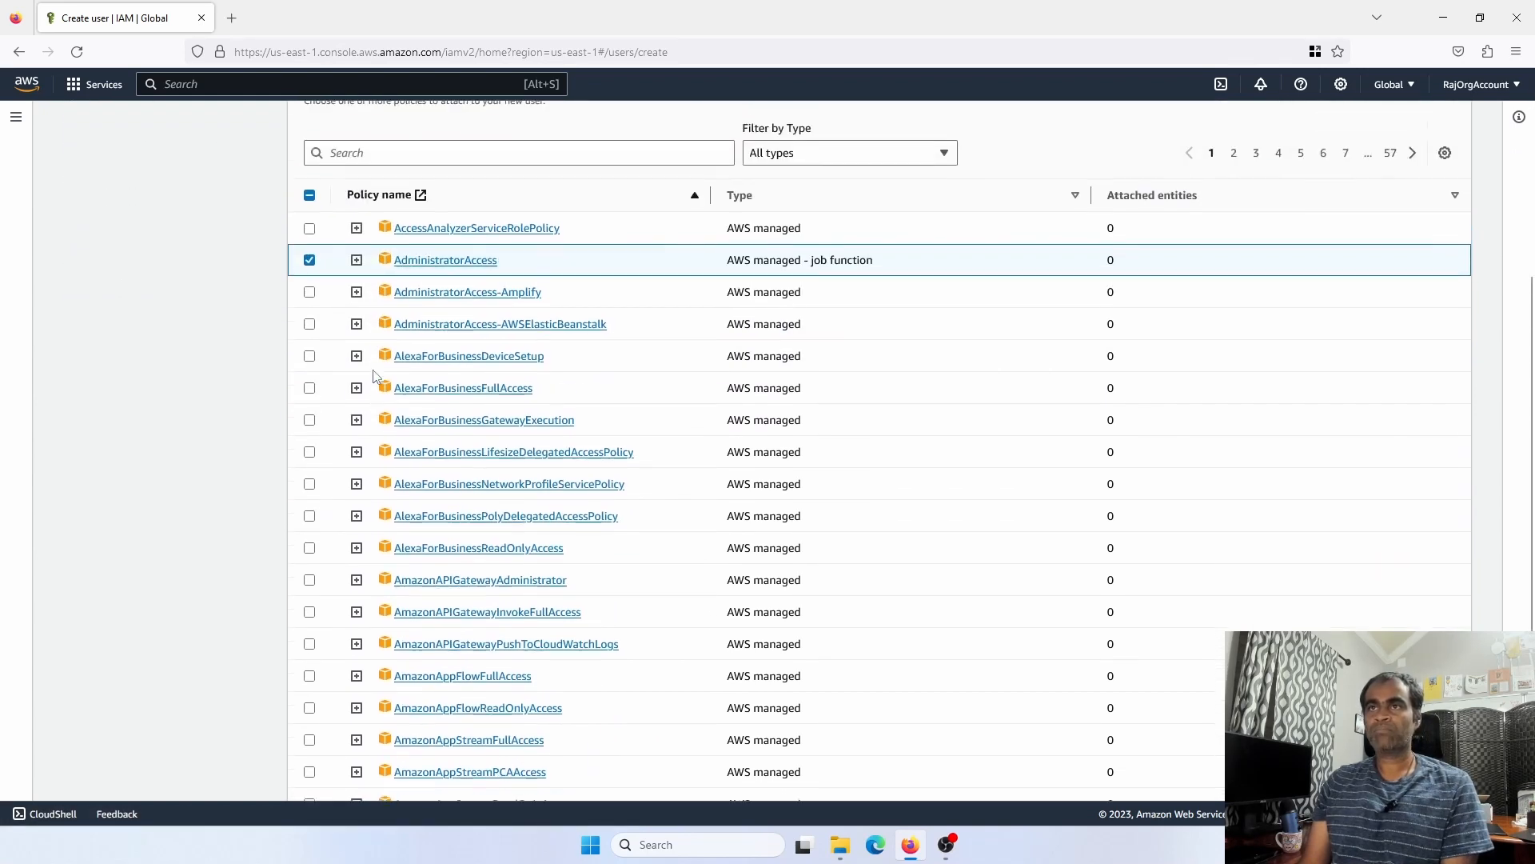
# Review the AdministratorAccess policy JSON, then create the admin user
pyautogui.click(357, 265)
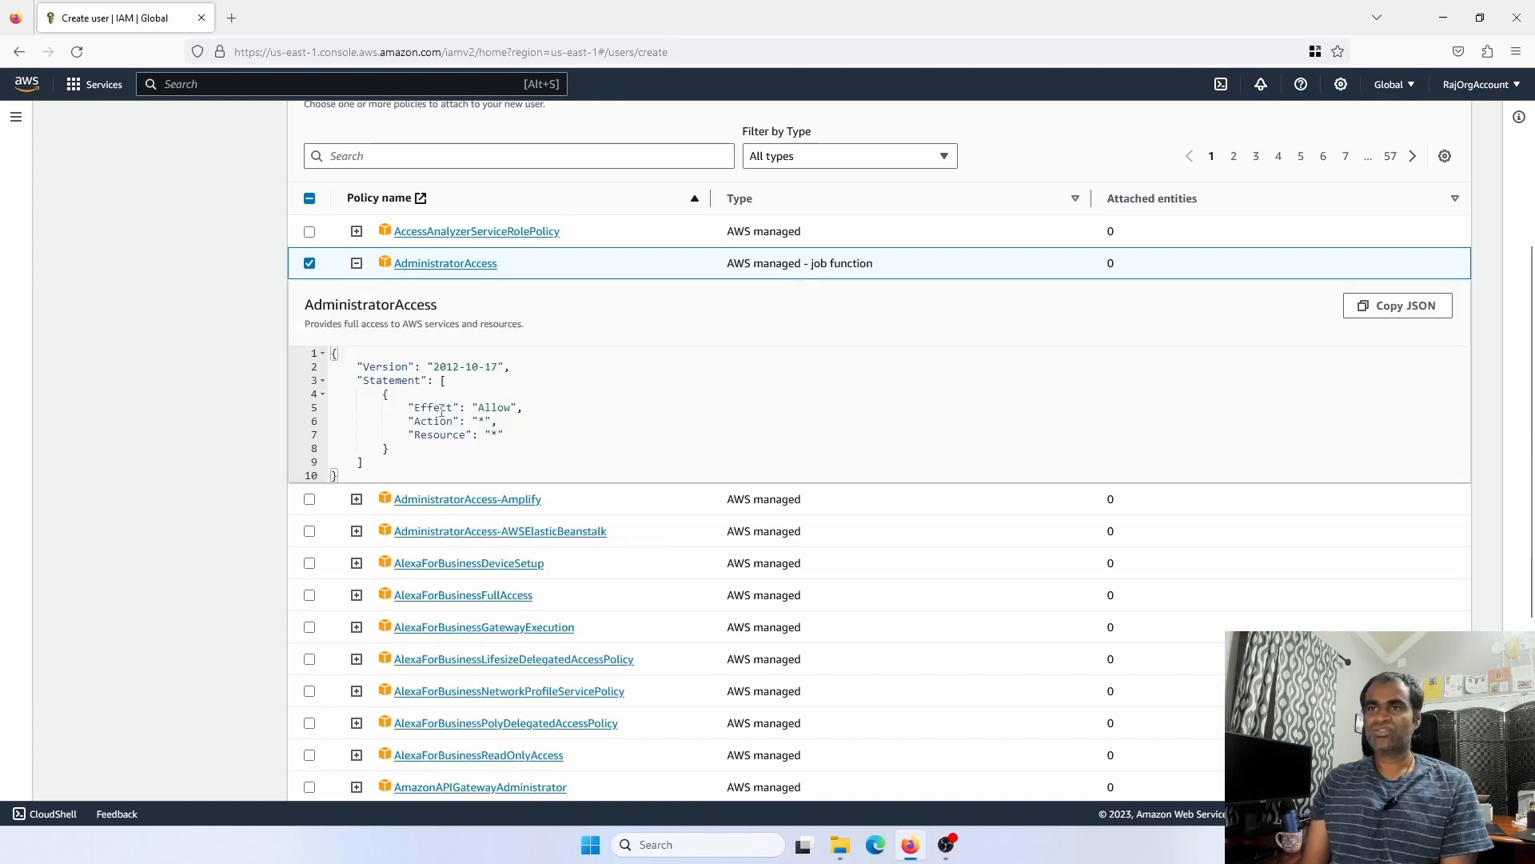
pyautogui.moveTo(410, 404); pyautogui.dragTo(510, 445)
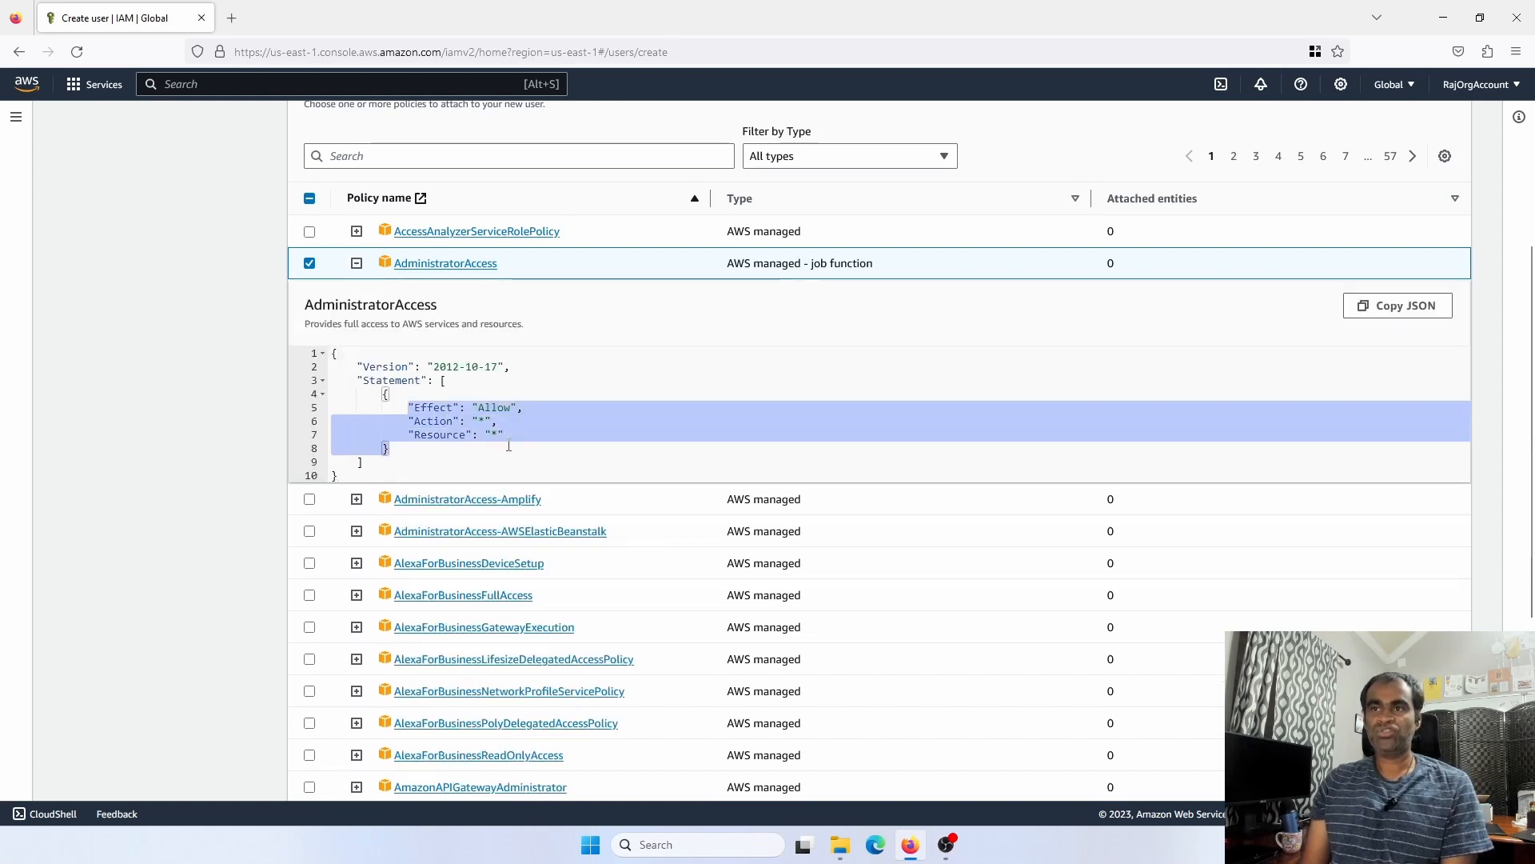
pyautogui.click(513, 445)
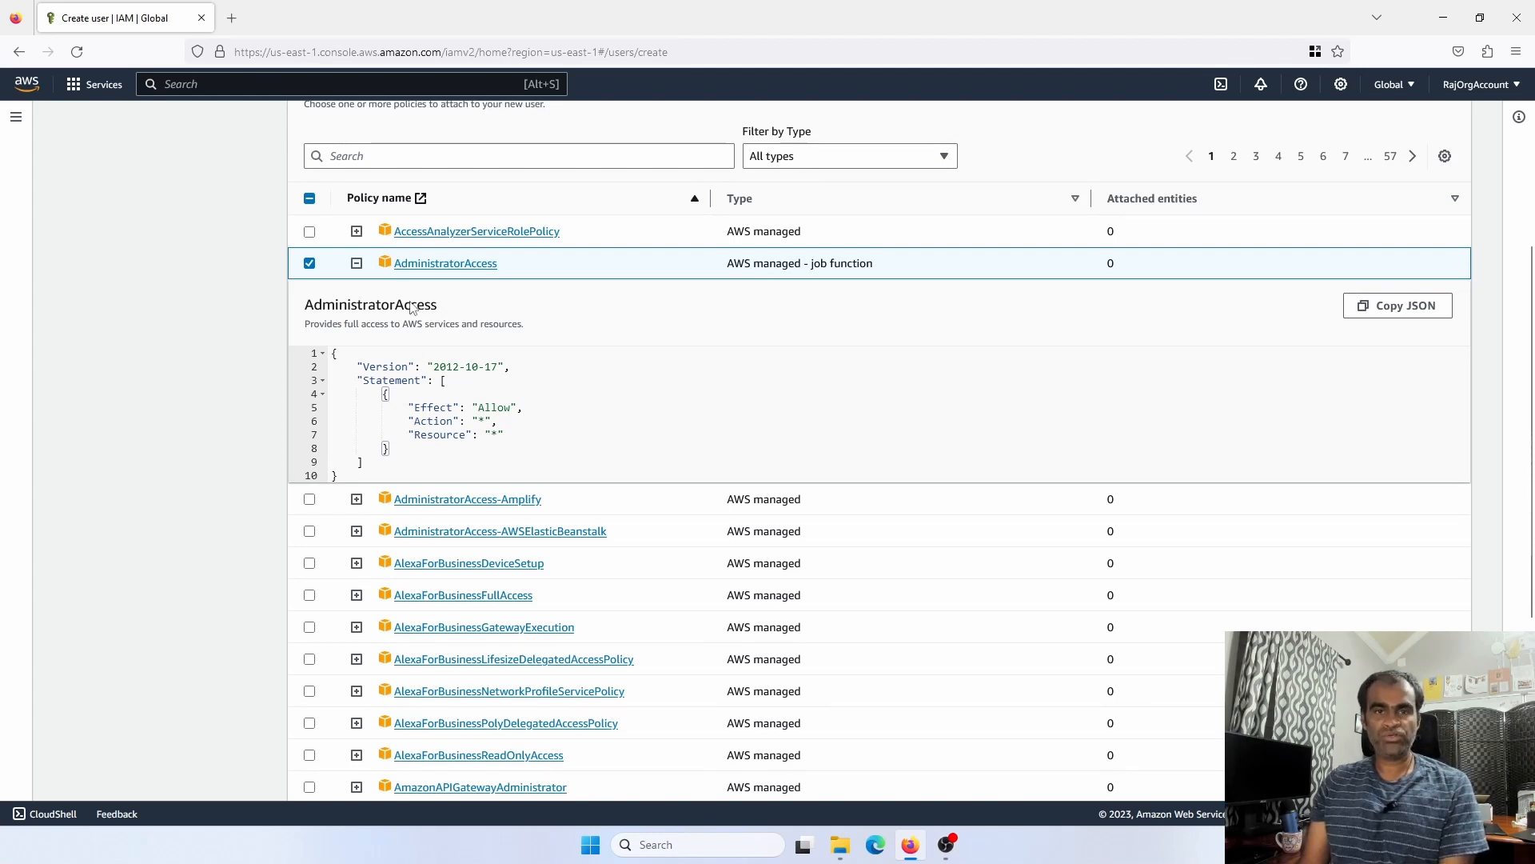
pyautogui.click(357, 264)
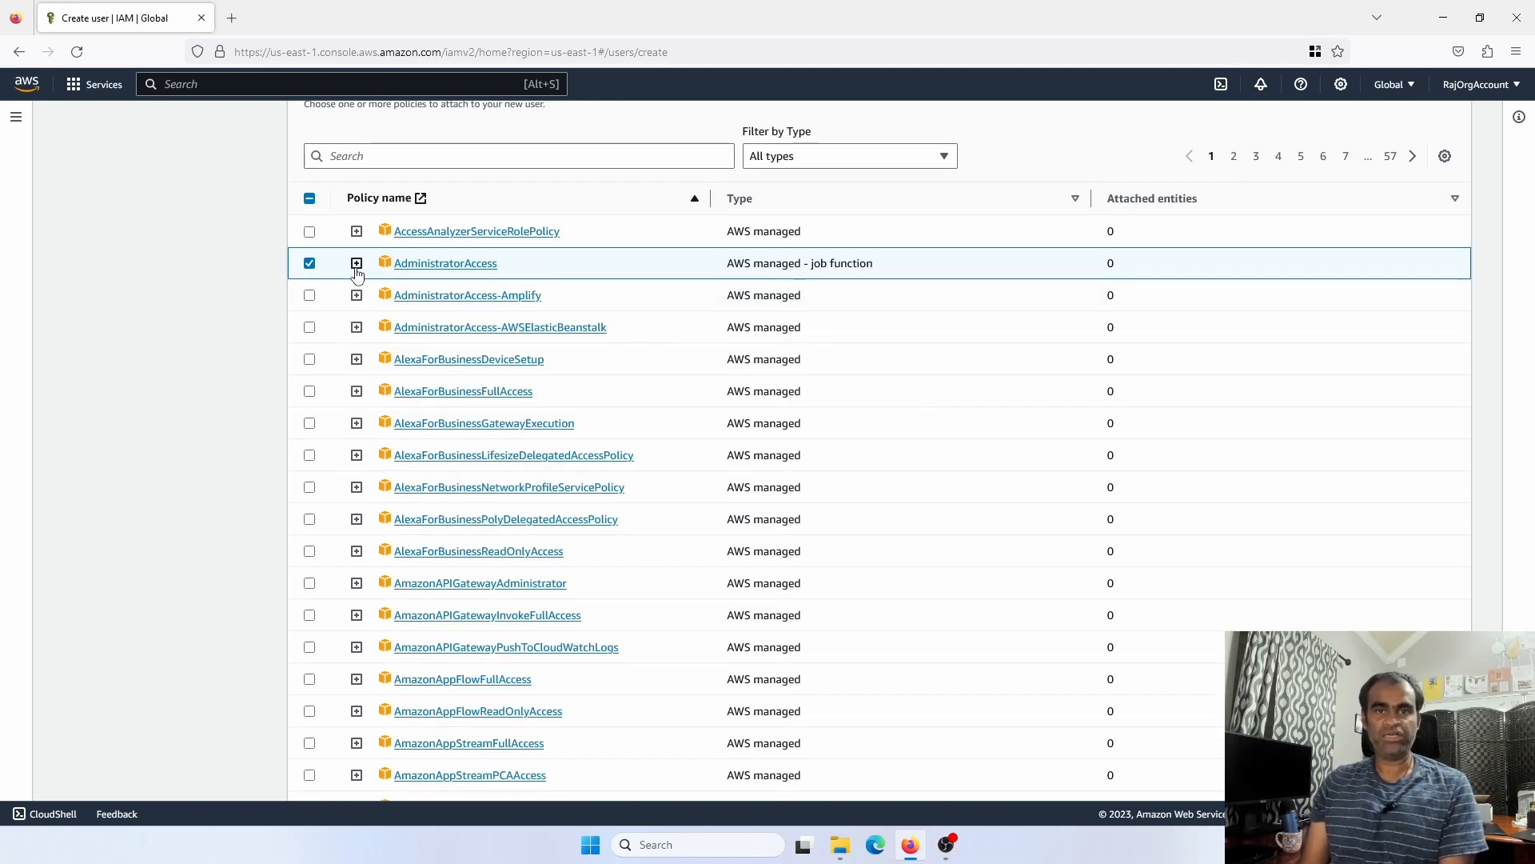
pyautogui.scroll(-3, 781, 507)
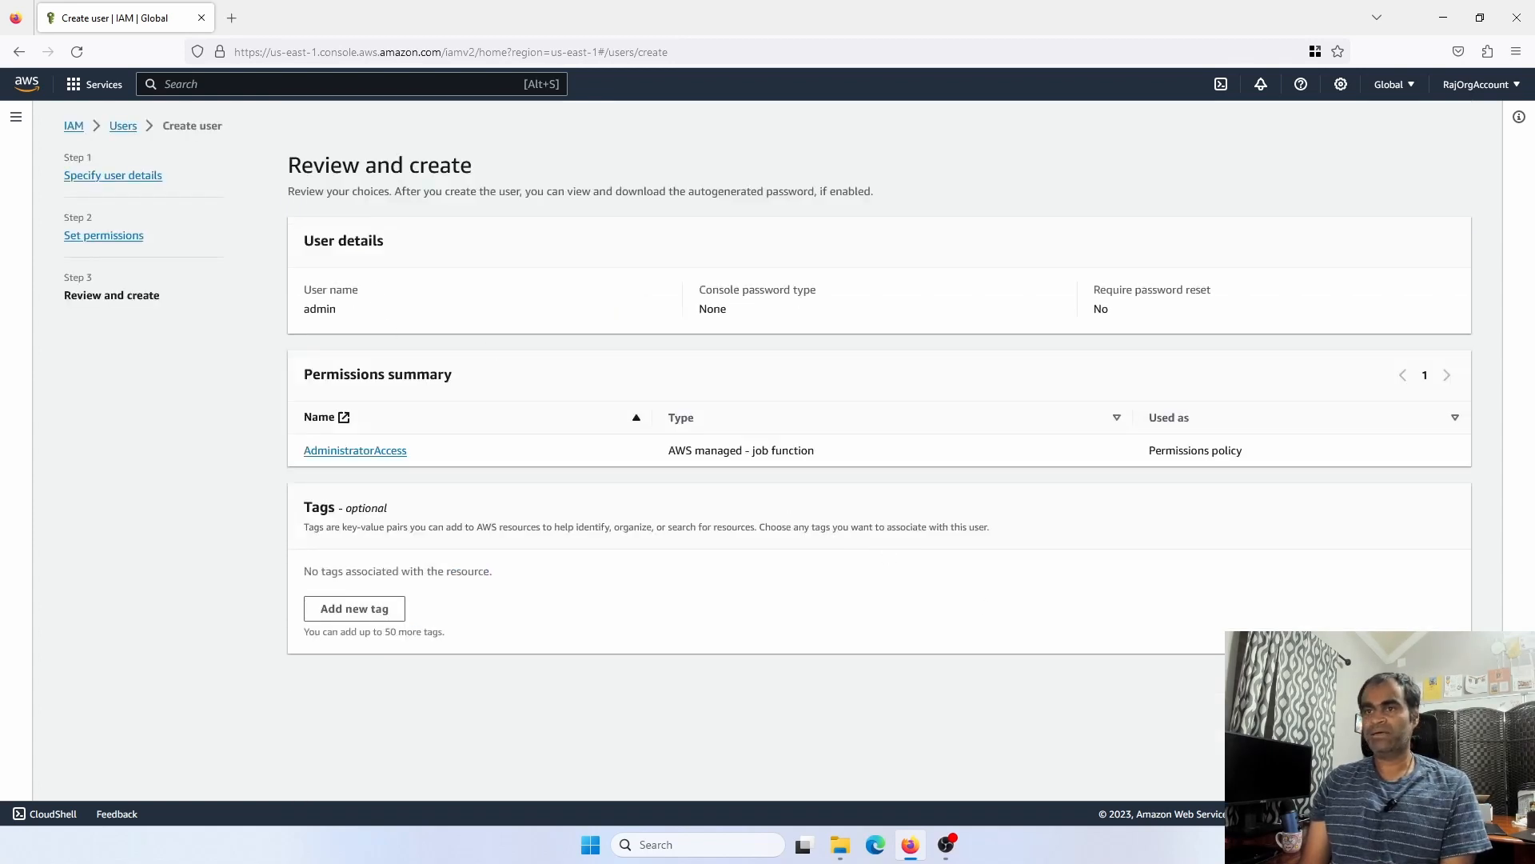
pyautogui.click(1424, 682)
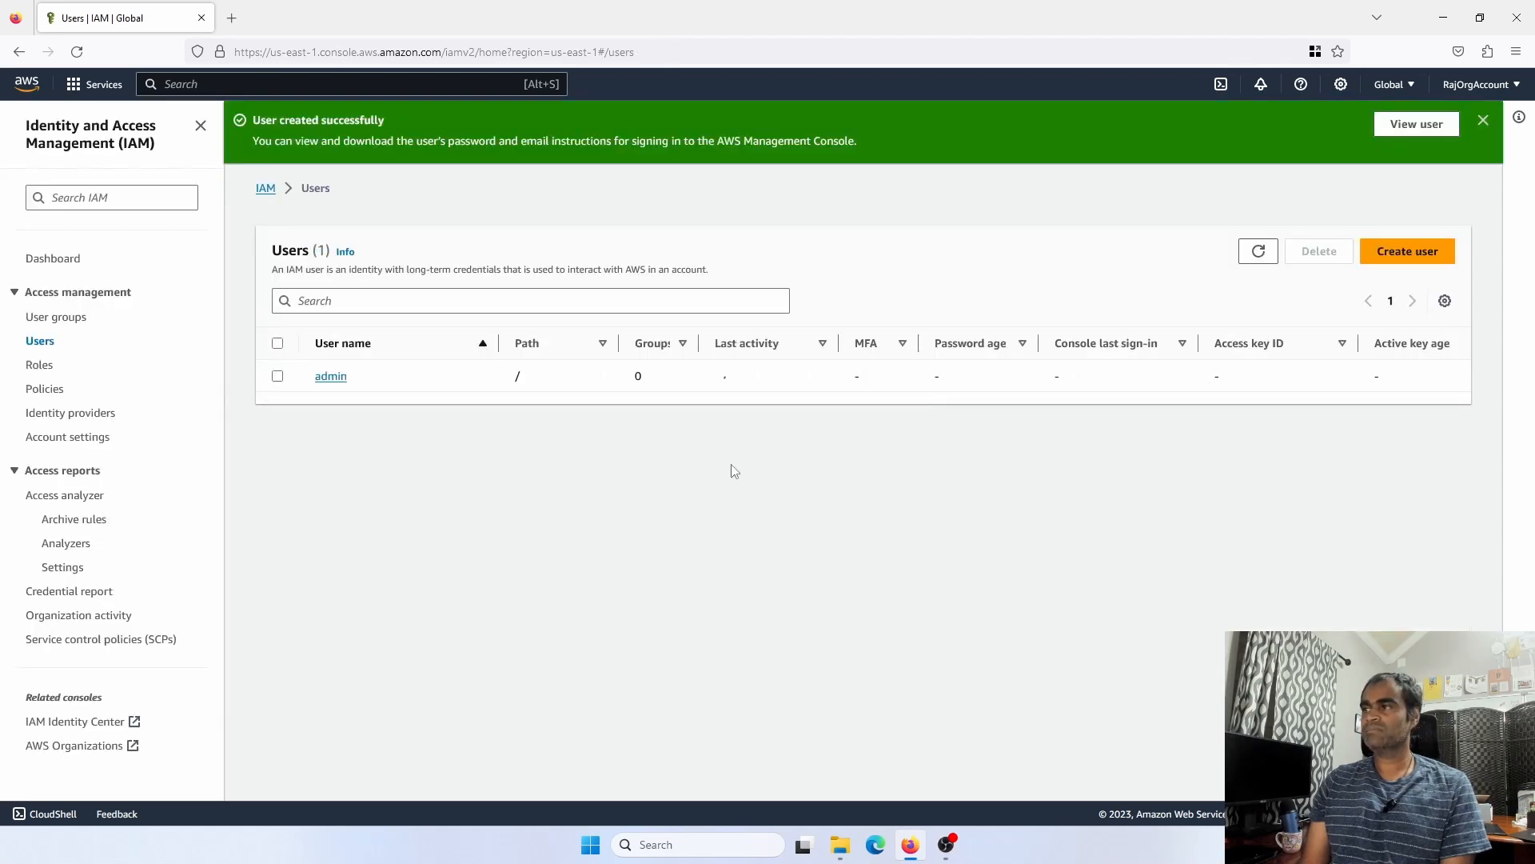
pyautogui.click(330, 375)
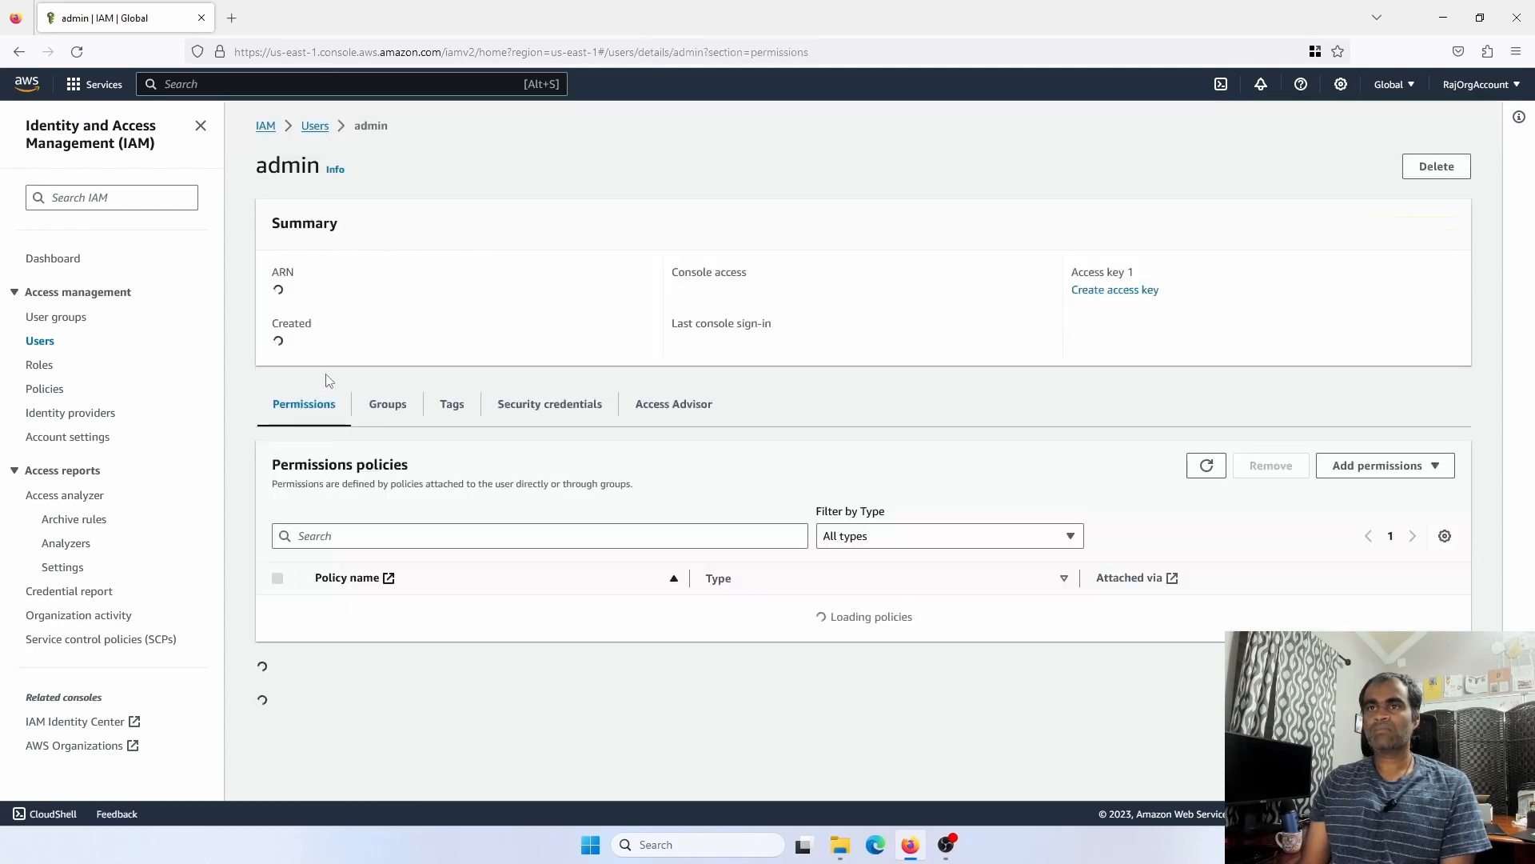
pyautogui.scroll(-2, 328, 380)
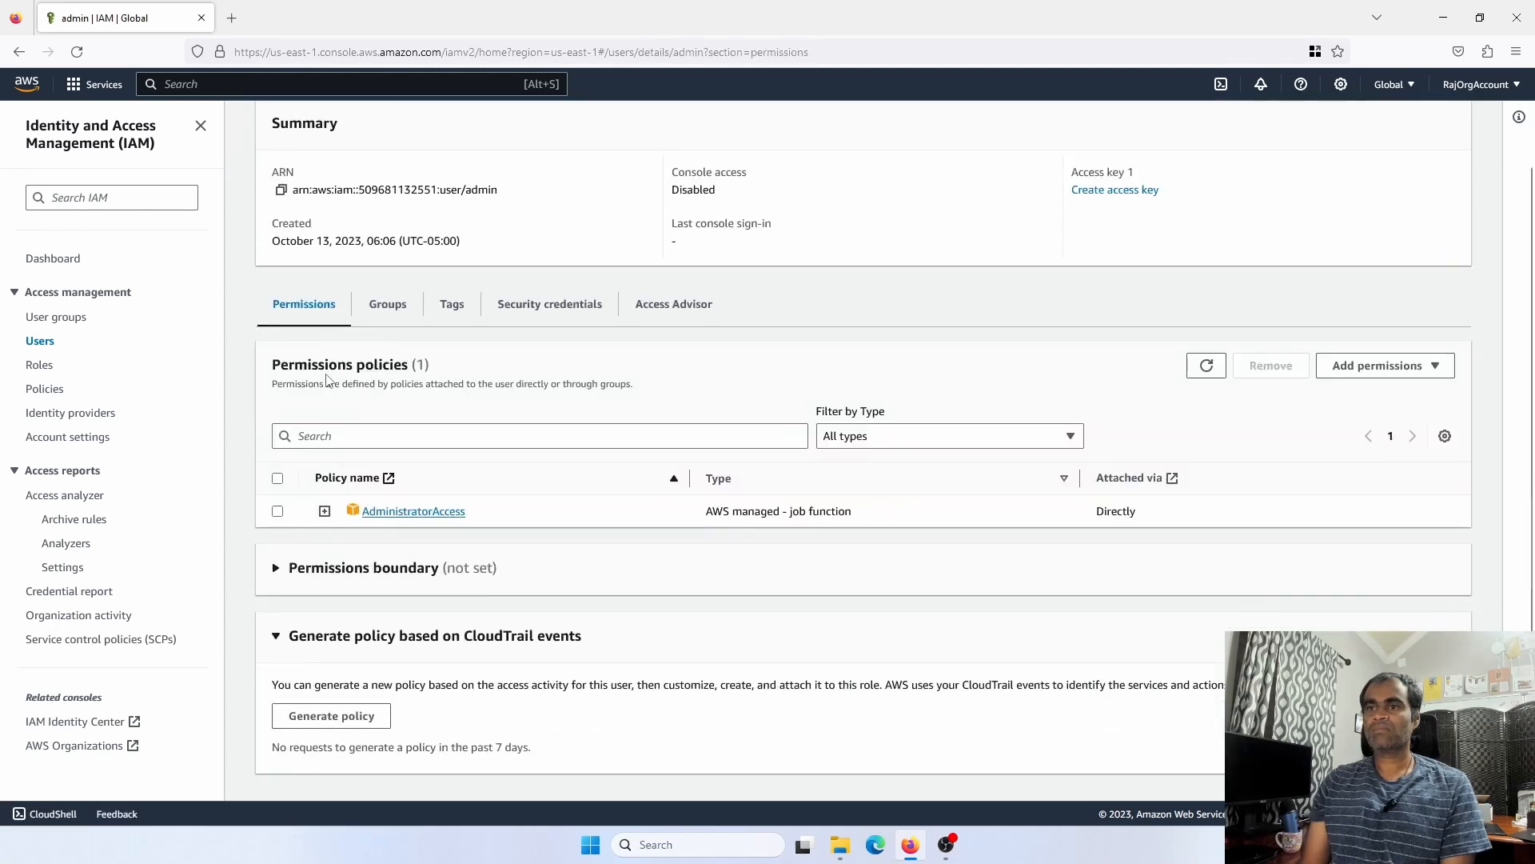
pyautogui.scroll(2, 328, 381)
pyautogui.scroll(-2, 327, 380)
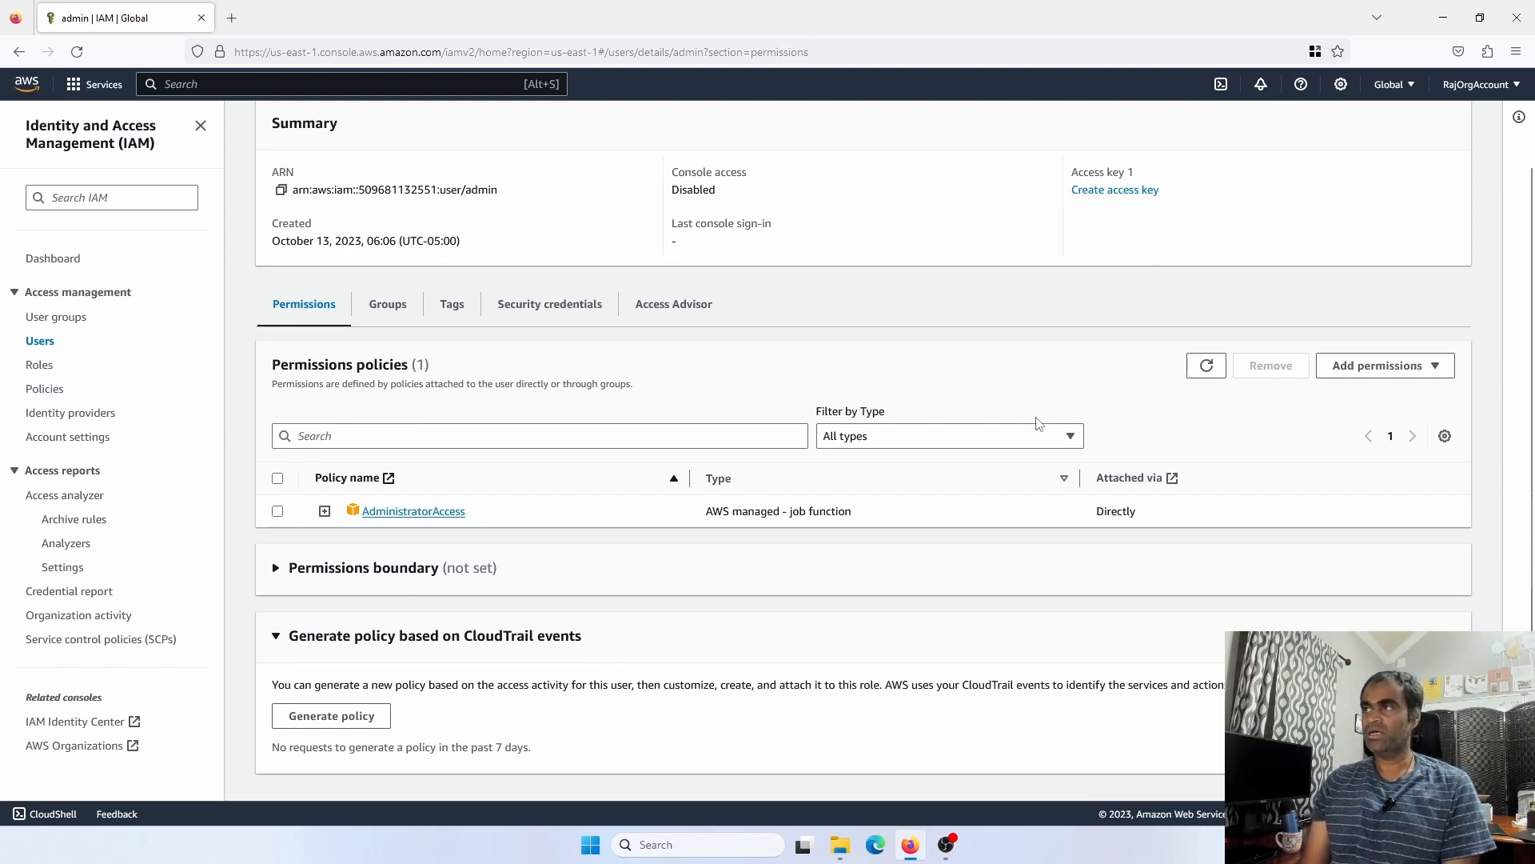
pyautogui.click(40, 344)
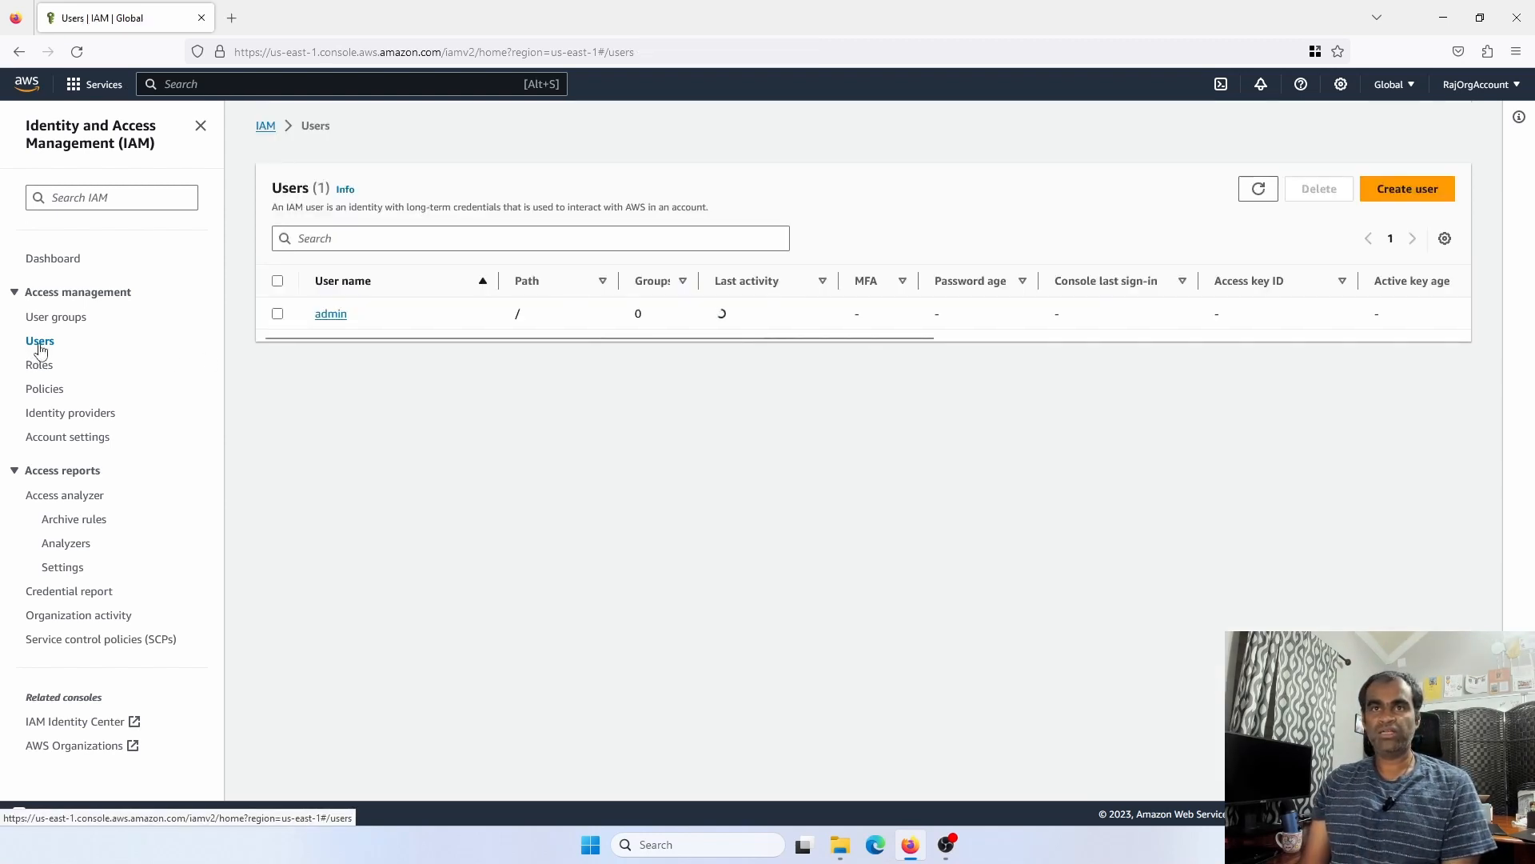
# Delete the admin user, typing 'admin' to confirm, and begin creating a new user
pyautogui.click(279, 316)
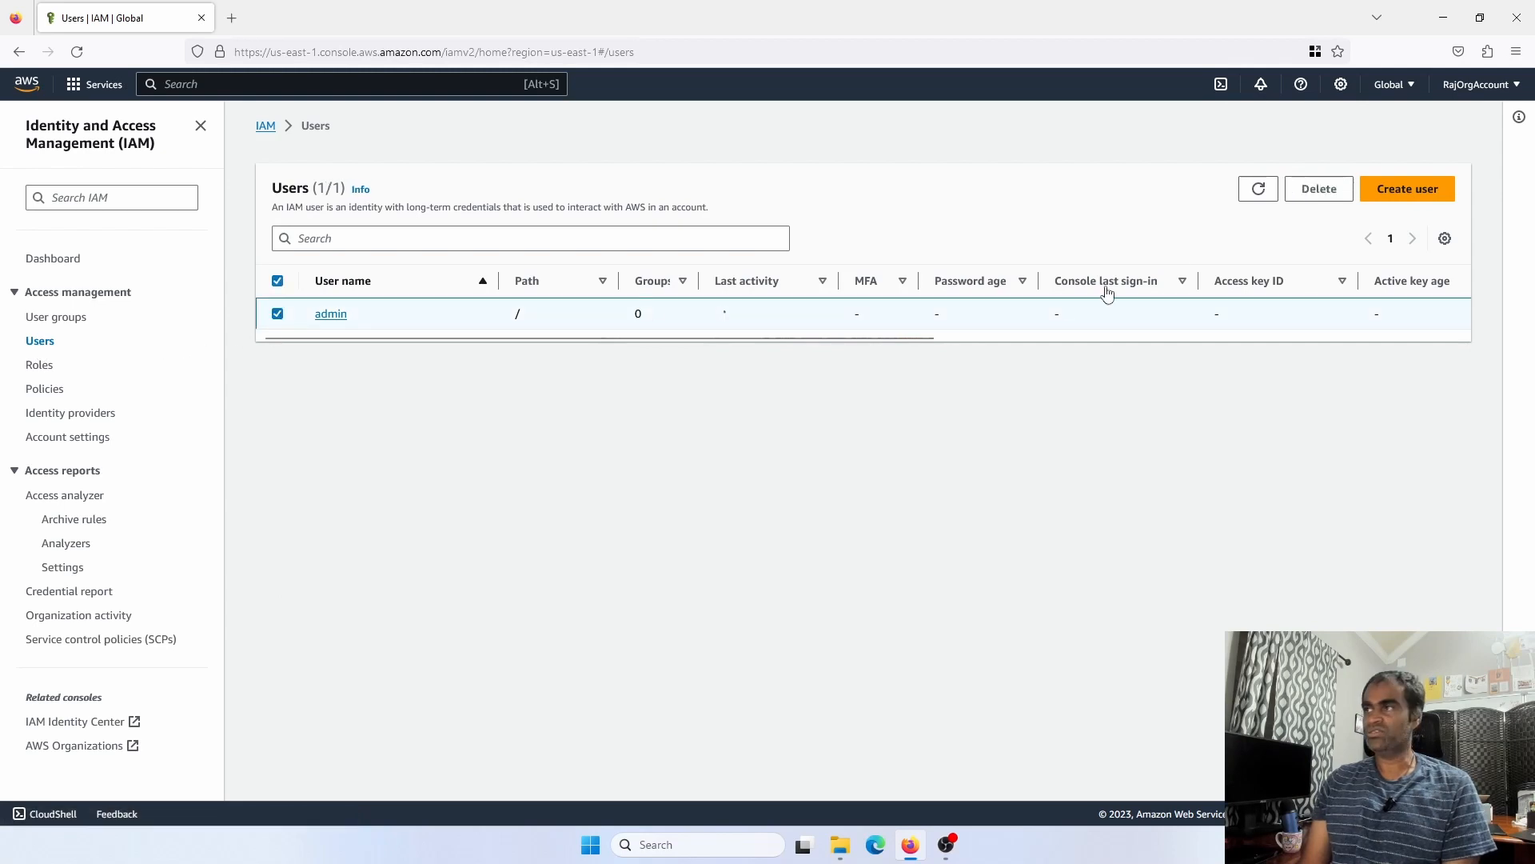
pyautogui.click(1310, 191)
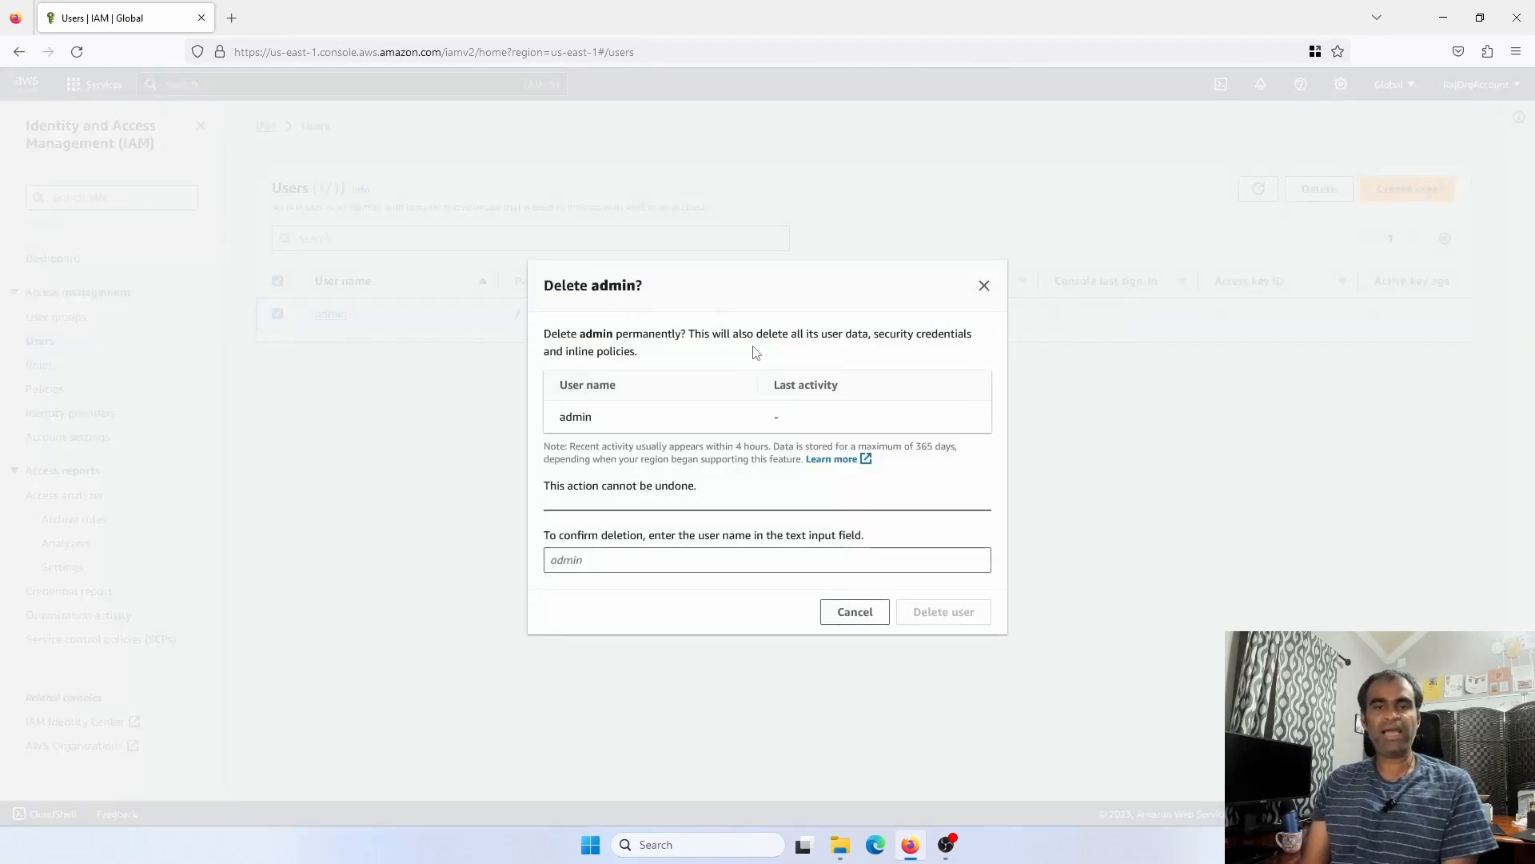
pyautogui.click(649, 560)
pyautogui.write('admin')
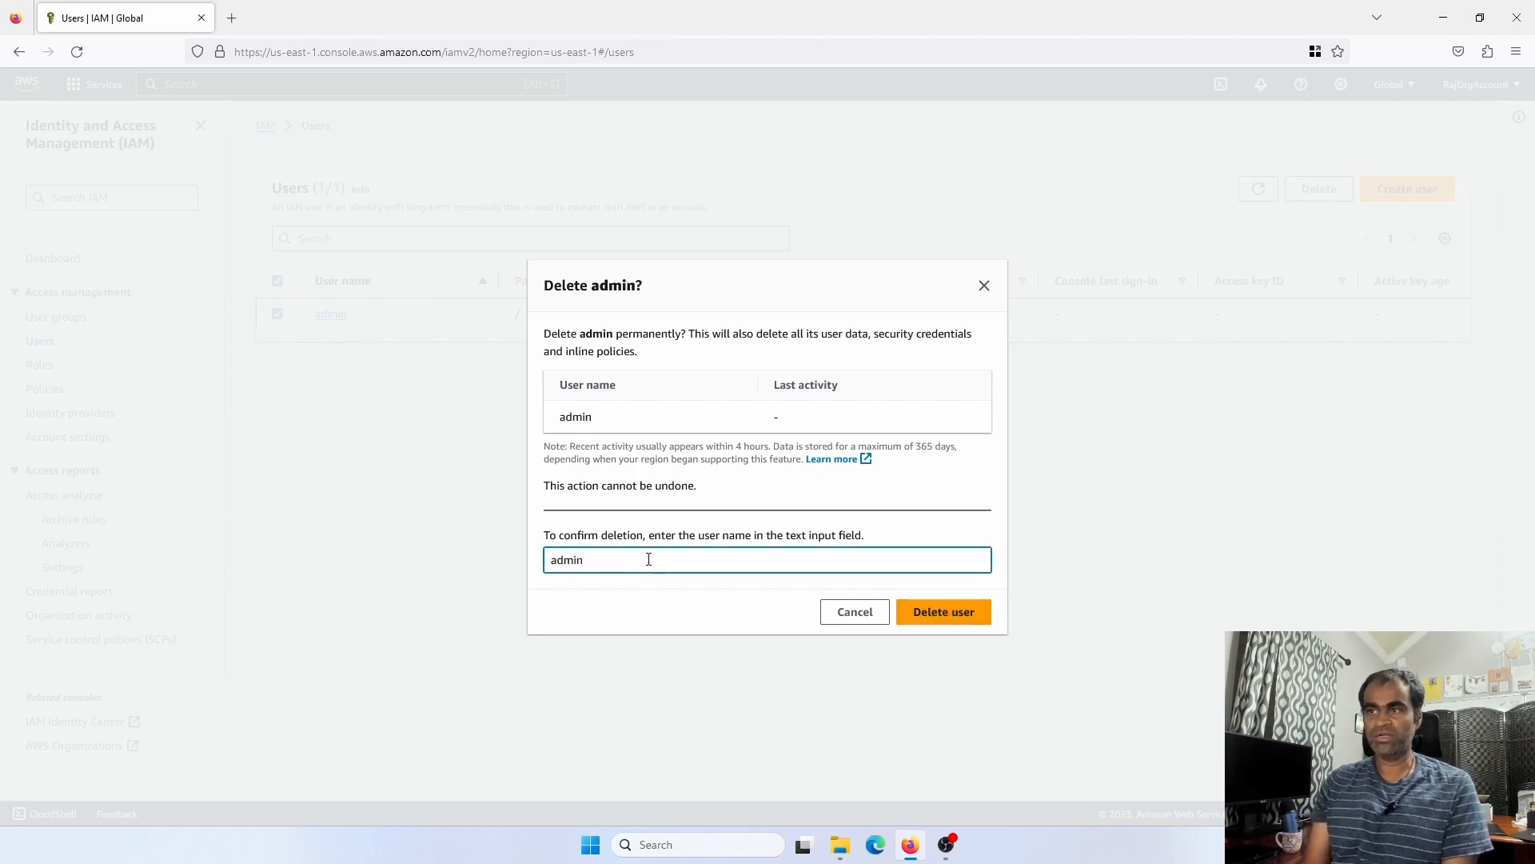
pyautogui.click(959, 614)
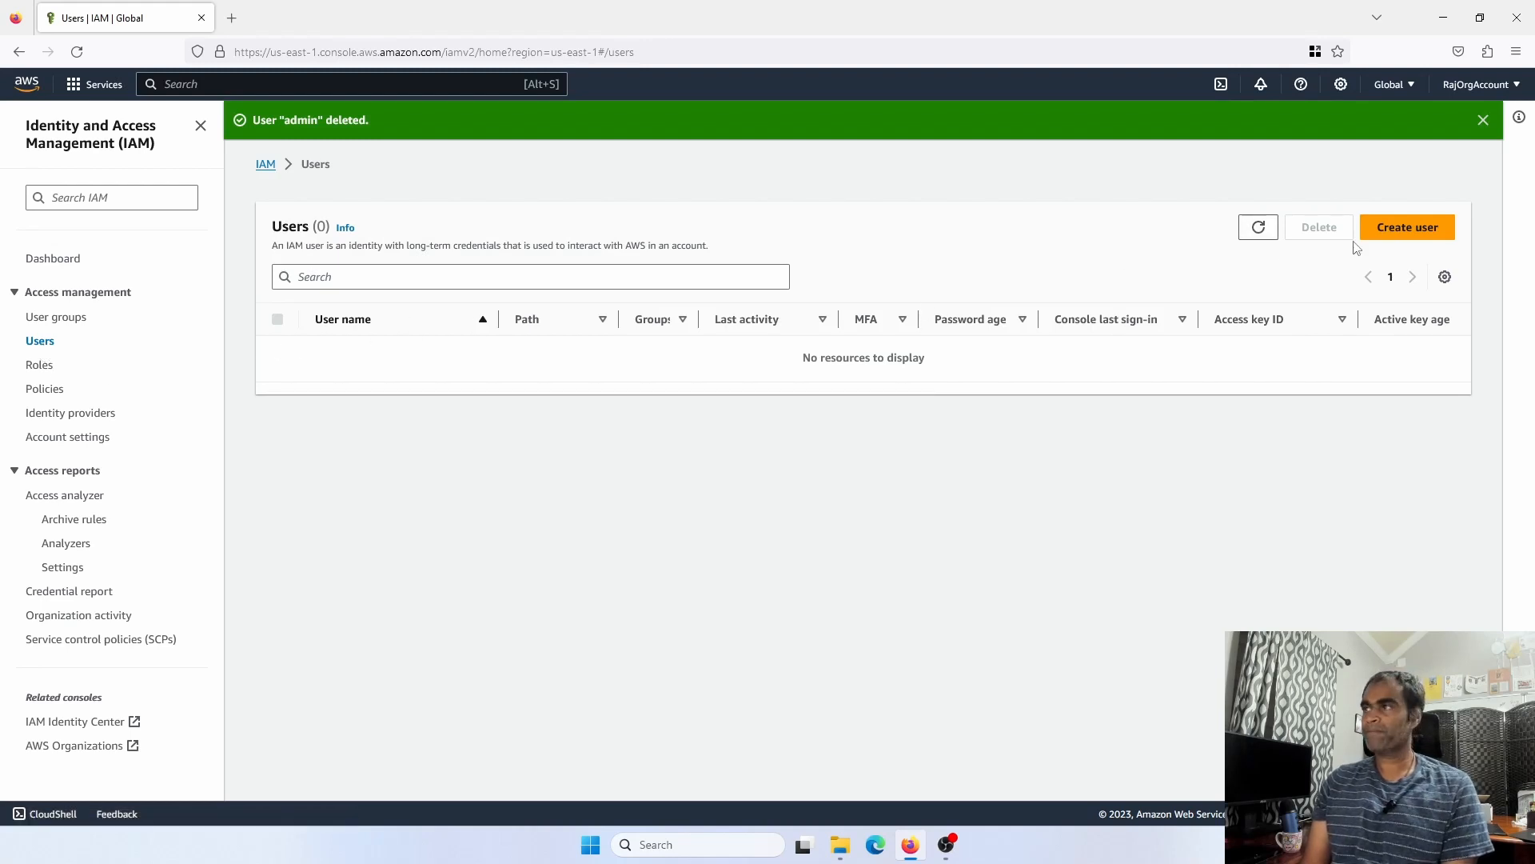
pyautogui.click(1385, 227)
# Create user 'admin' again, attaching the AdministratorAccess policy directly
pyautogui.click(439, 339)
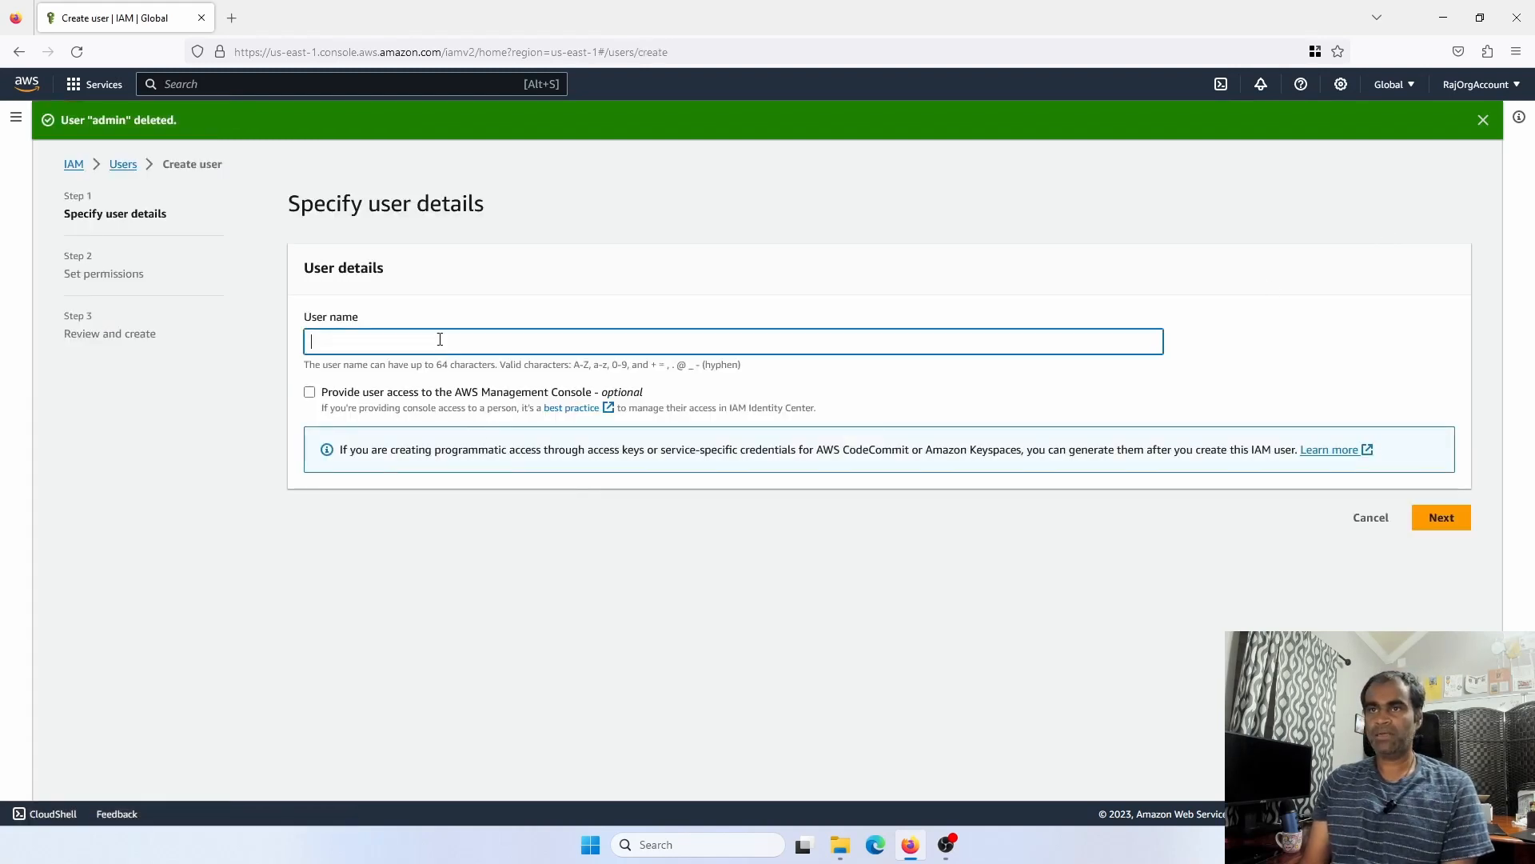
pyautogui.write('admin')
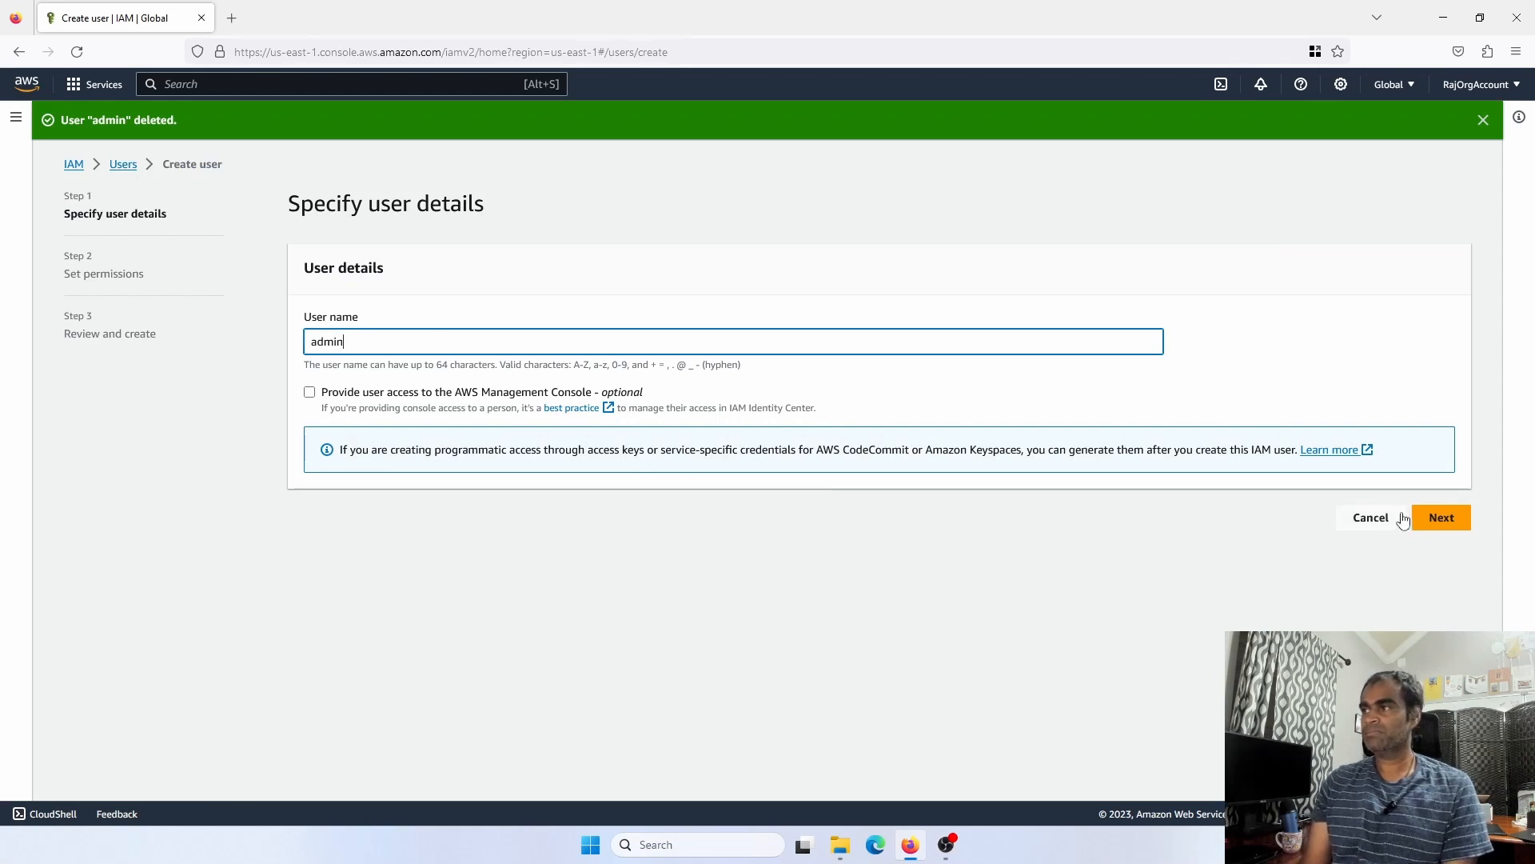
pyautogui.click(1427, 518)
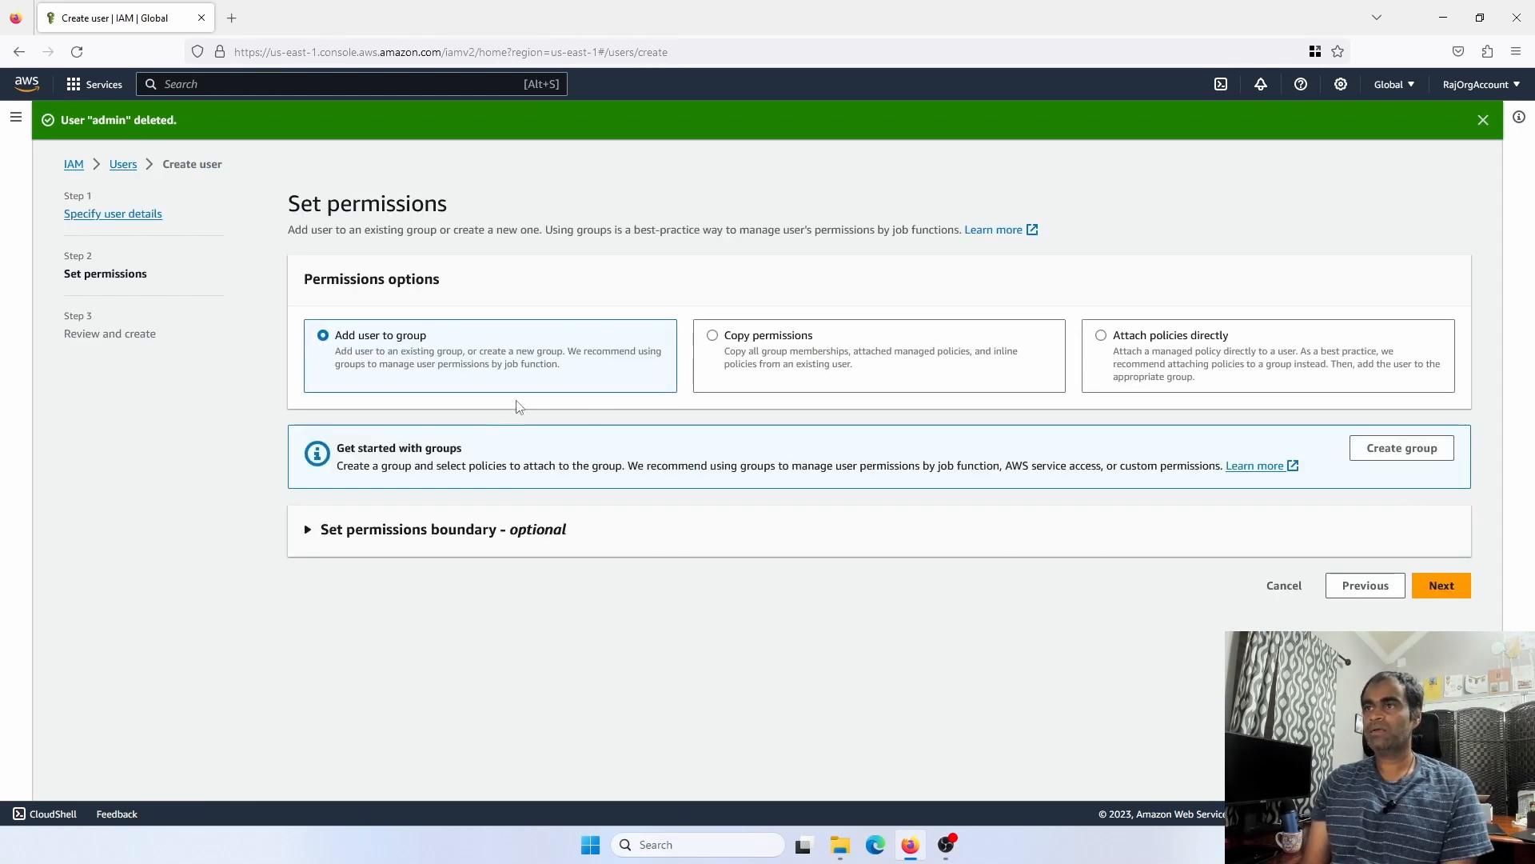
pyautogui.click(1142, 348)
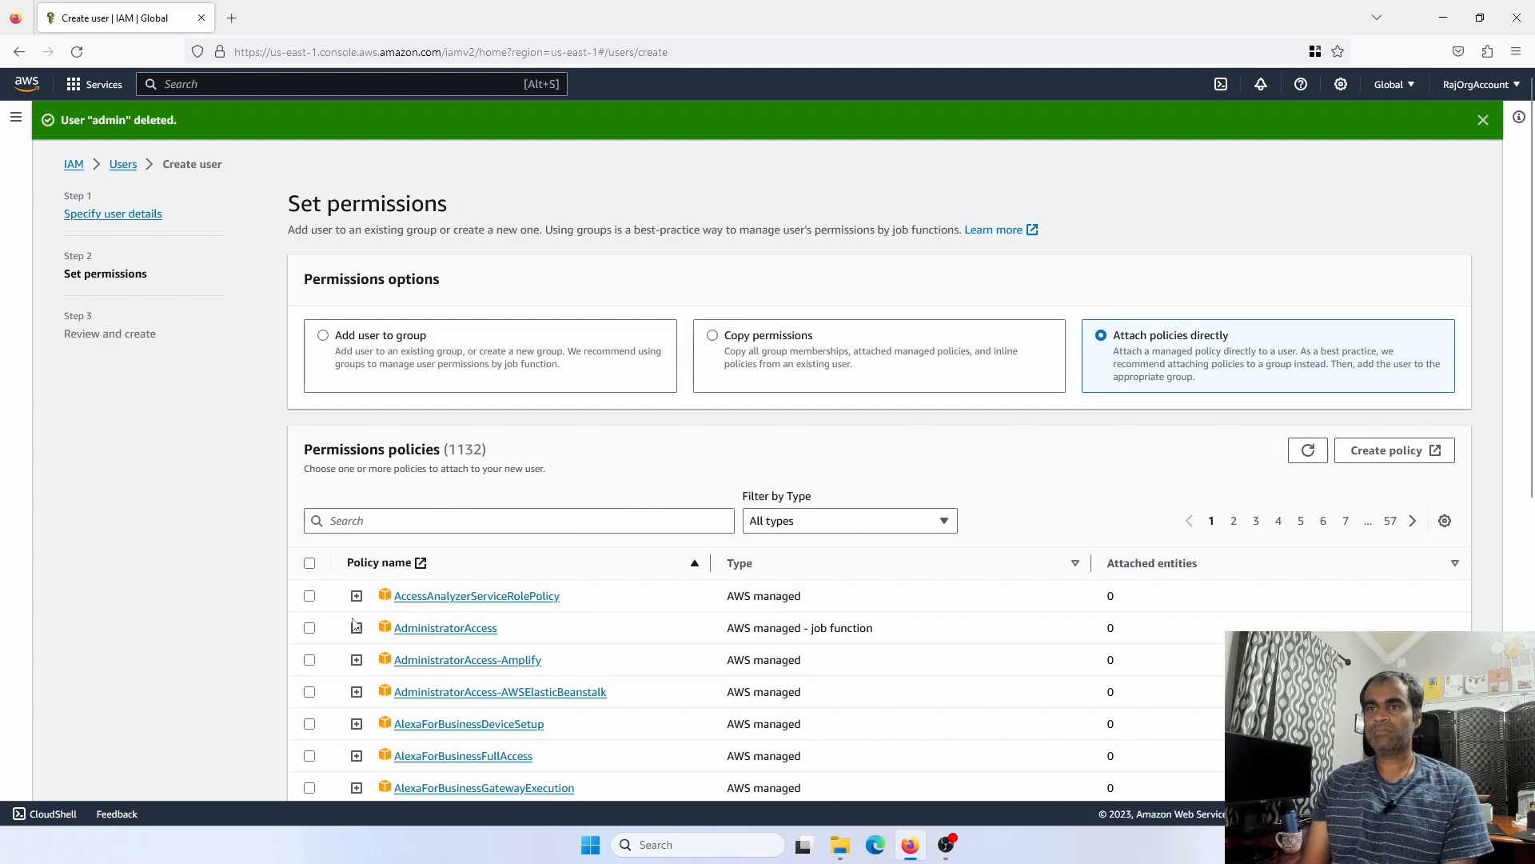
pyautogui.click(310, 627)
pyautogui.scroll(-7, 424, 575)
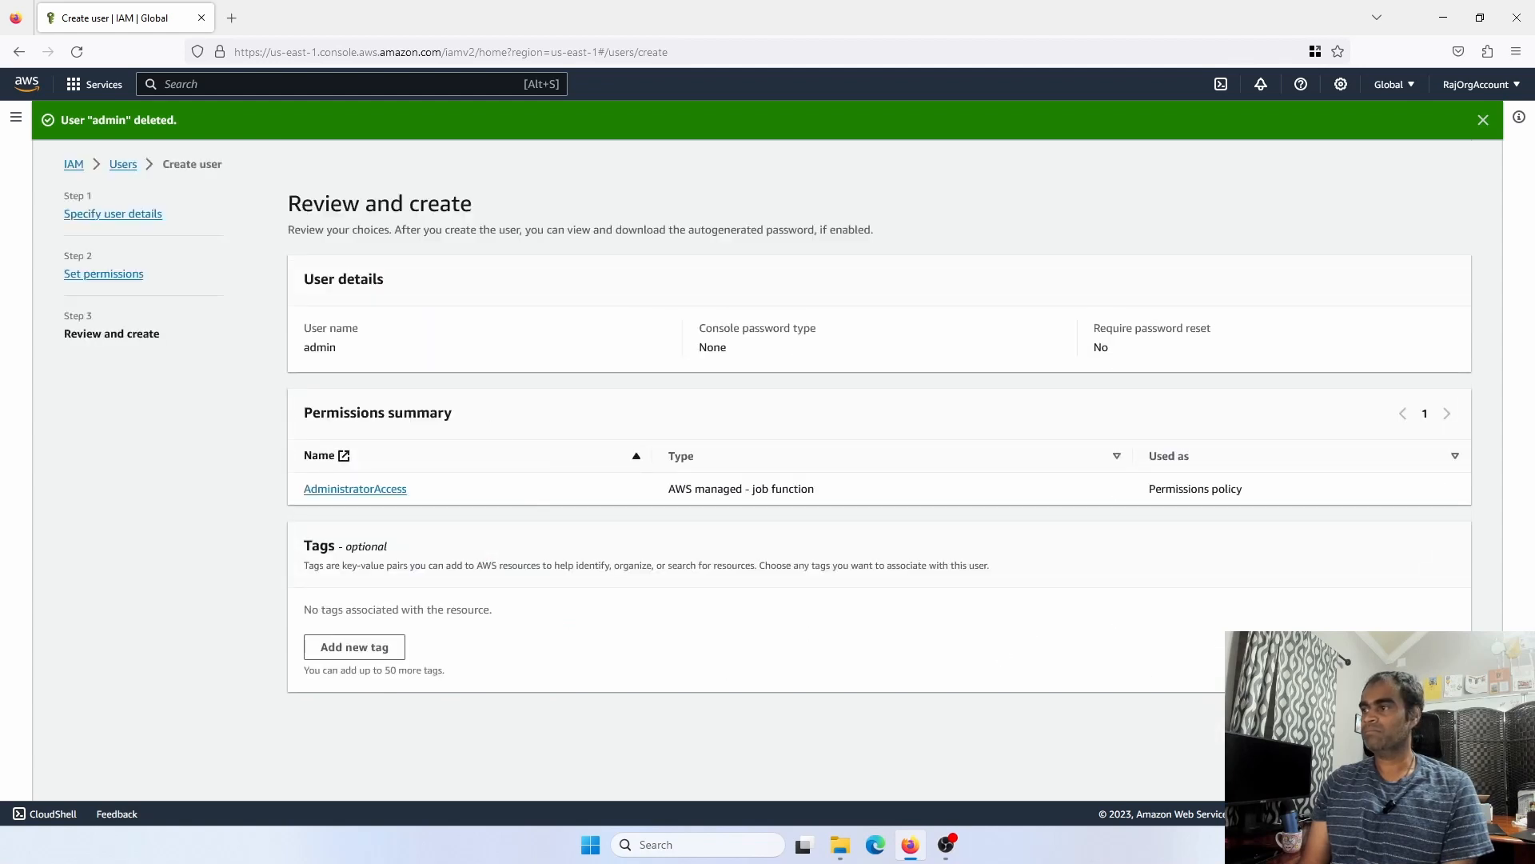
pyautogui.click(1424, 720)
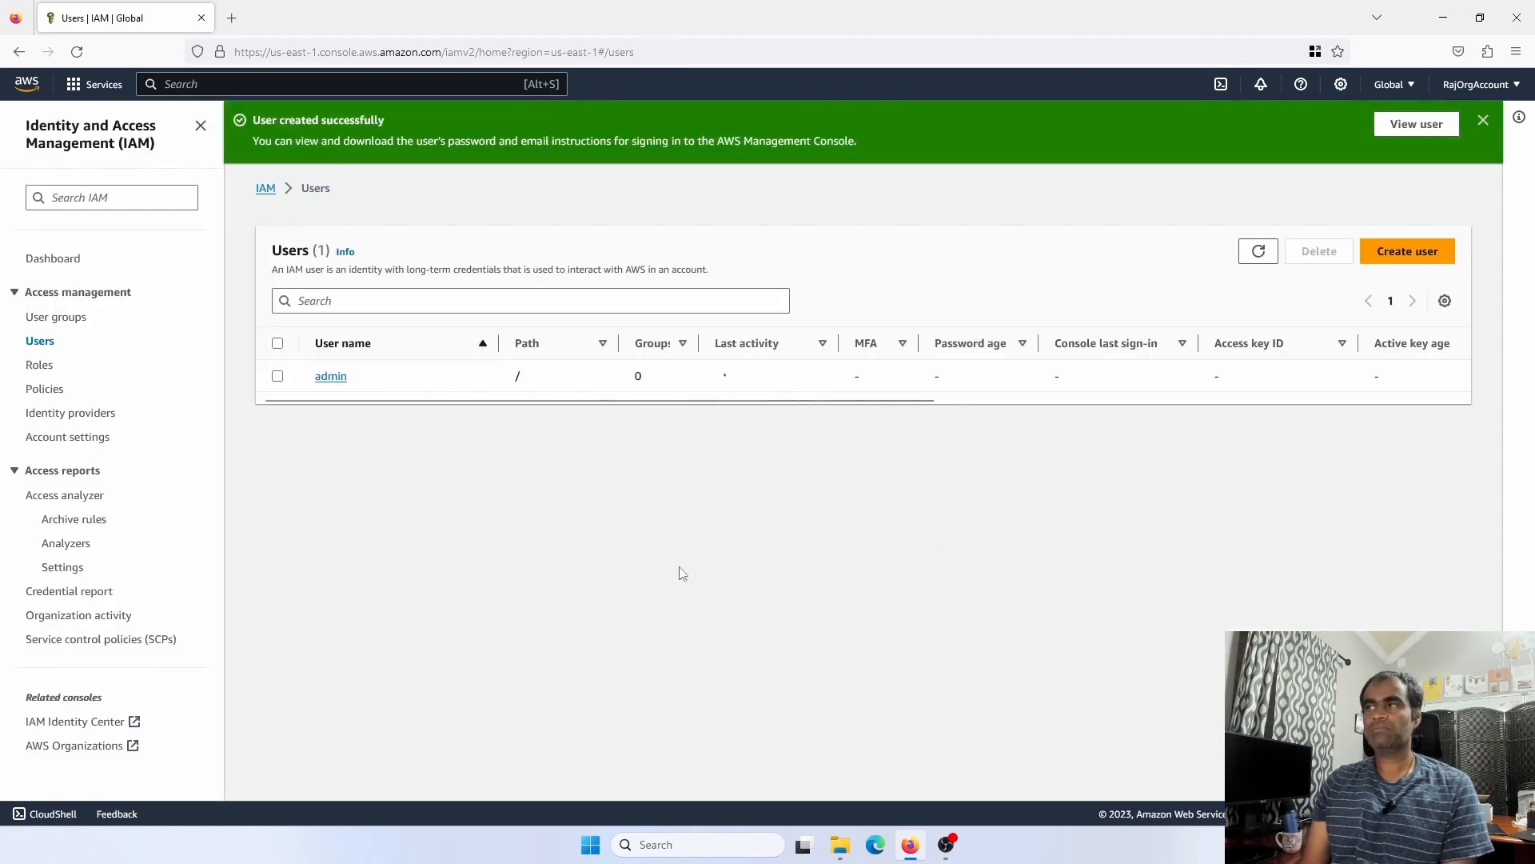
# On the admin user's Security credentials tab, bring up Enable console access
pyautogui.click(331, 375)
pyautogui.scroll(-2, 563, 550)
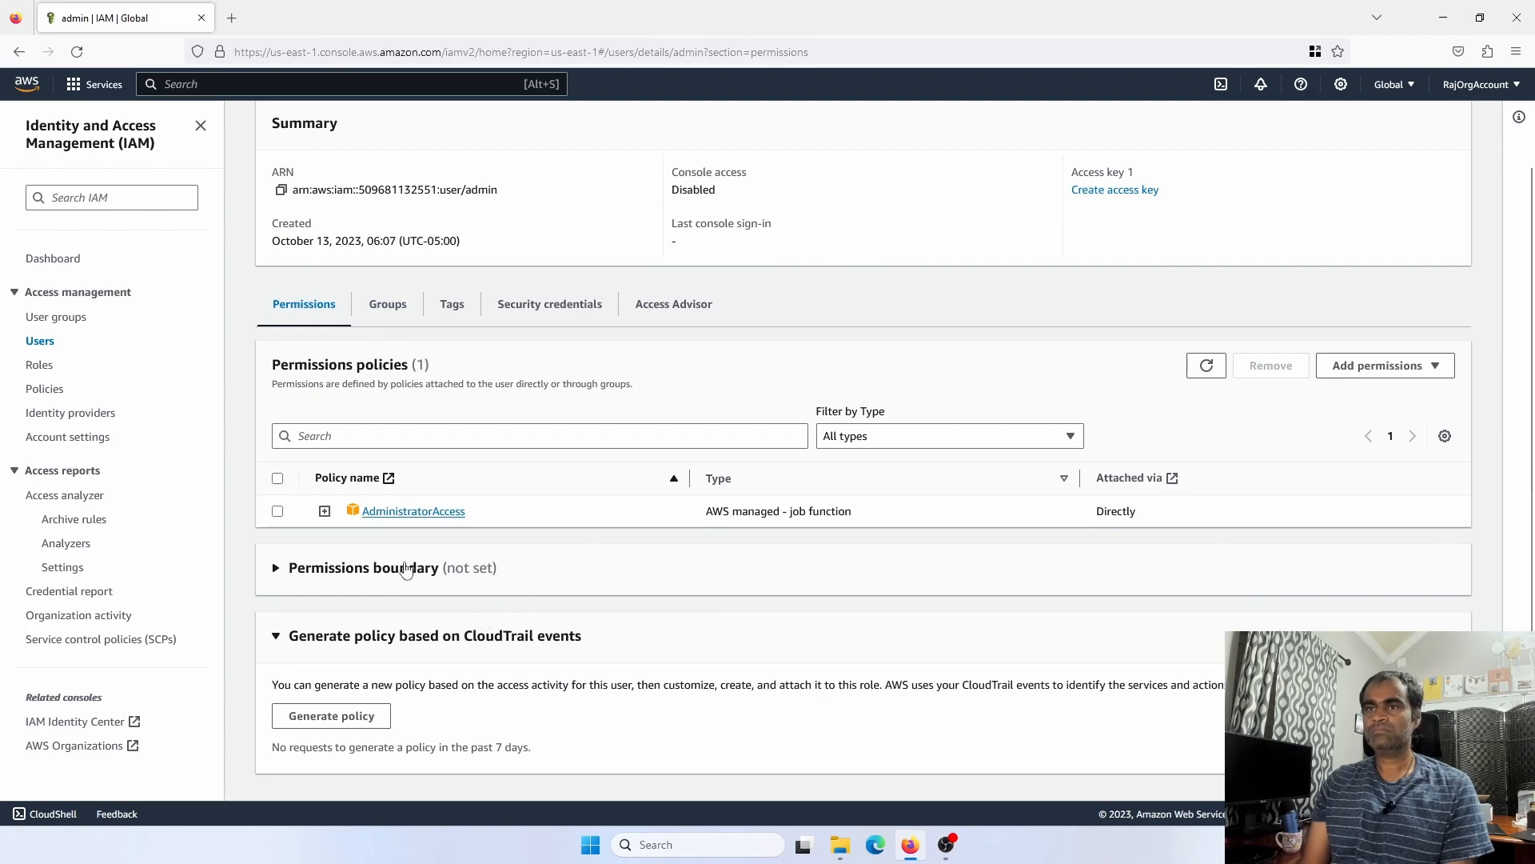
pyautogui.click(519, 314)
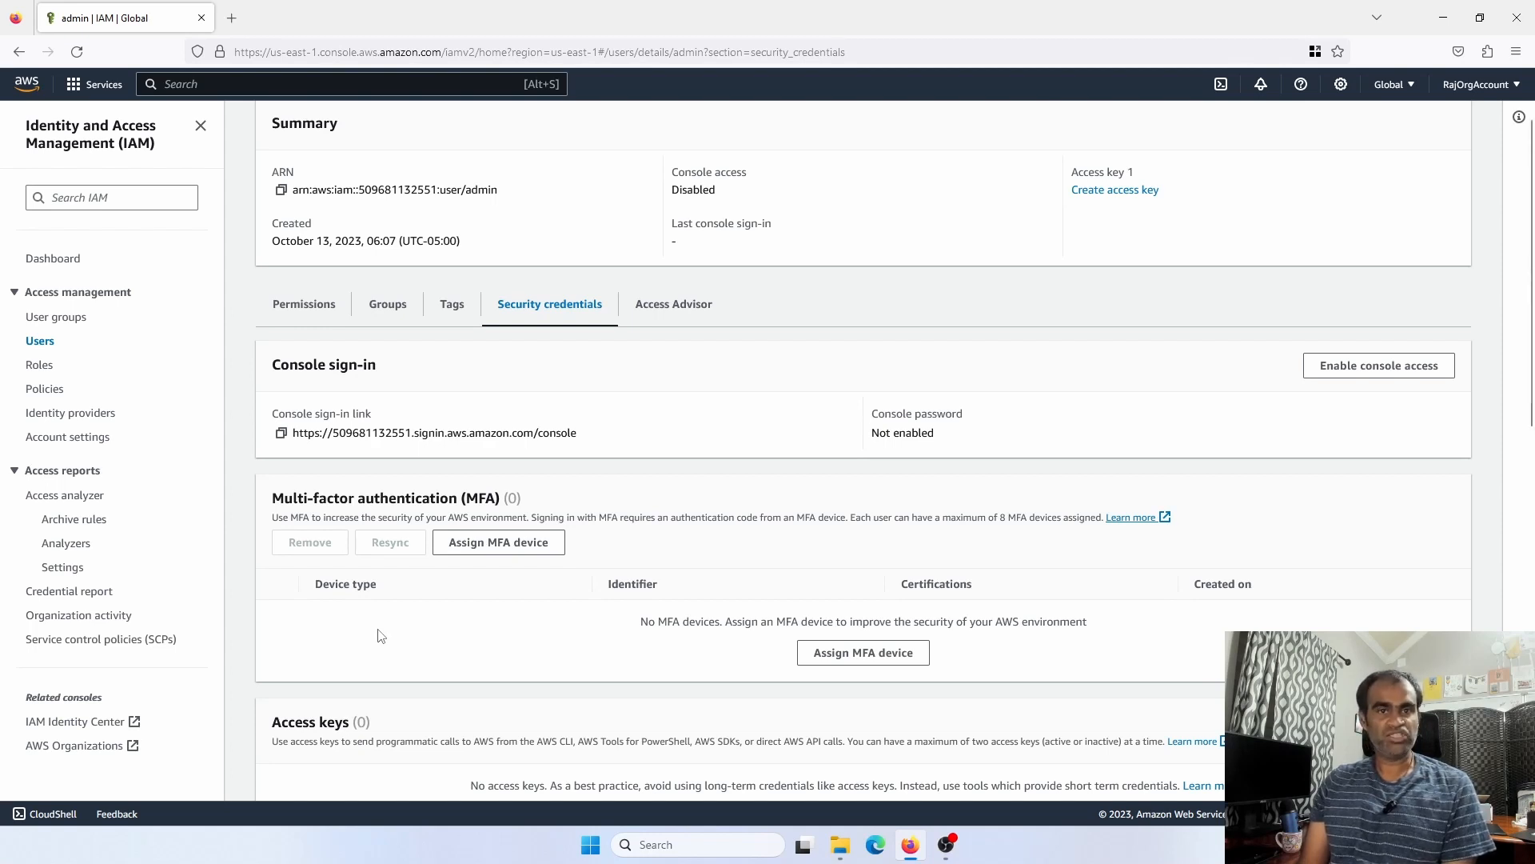
pyautogui.scroll(-5, 380, 633)
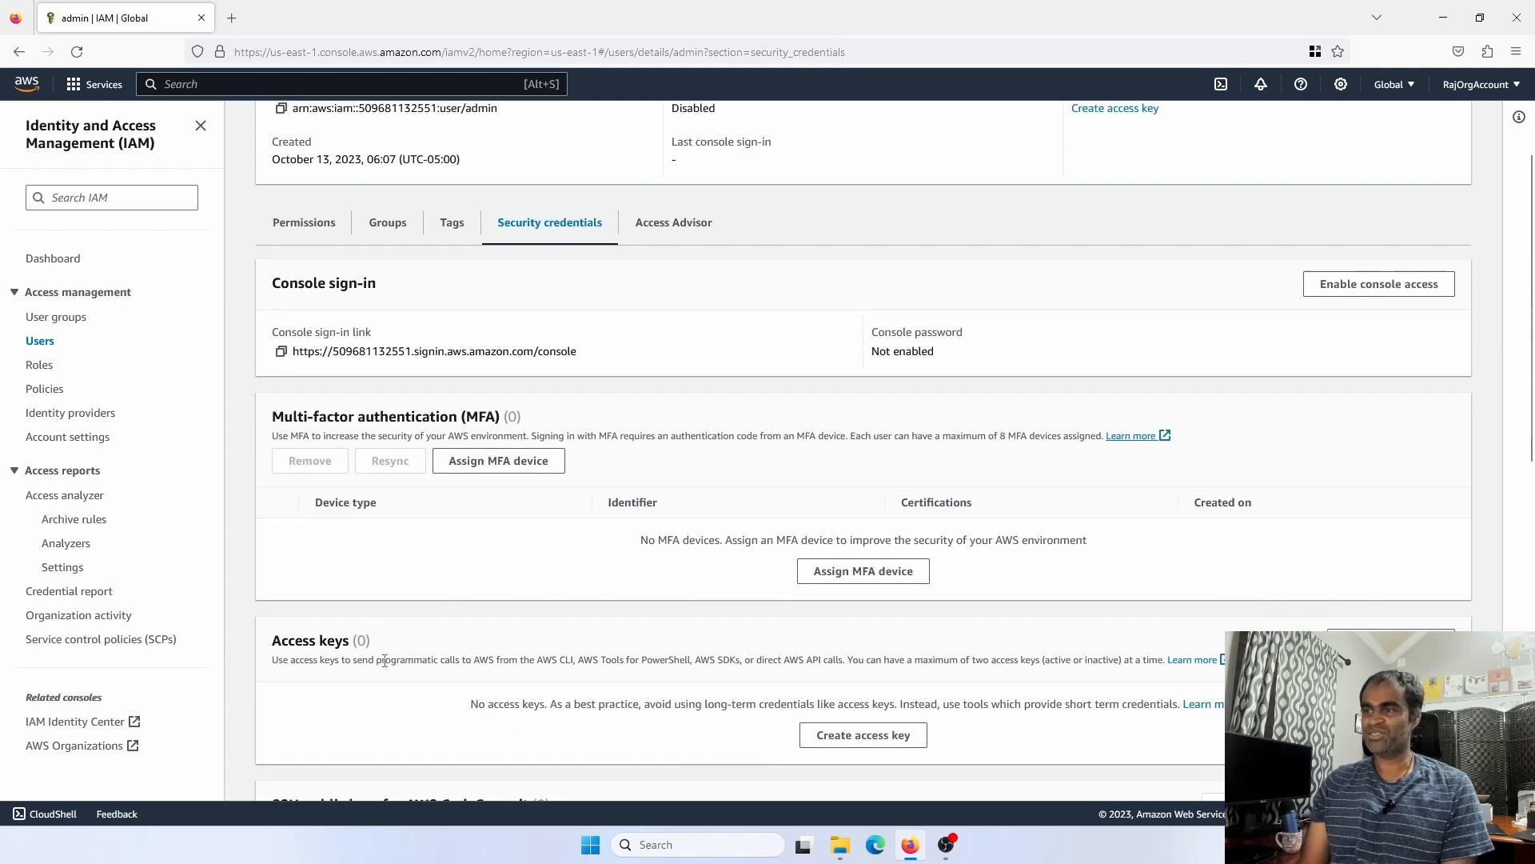
pyautogui.scroll(4, 474, 623)
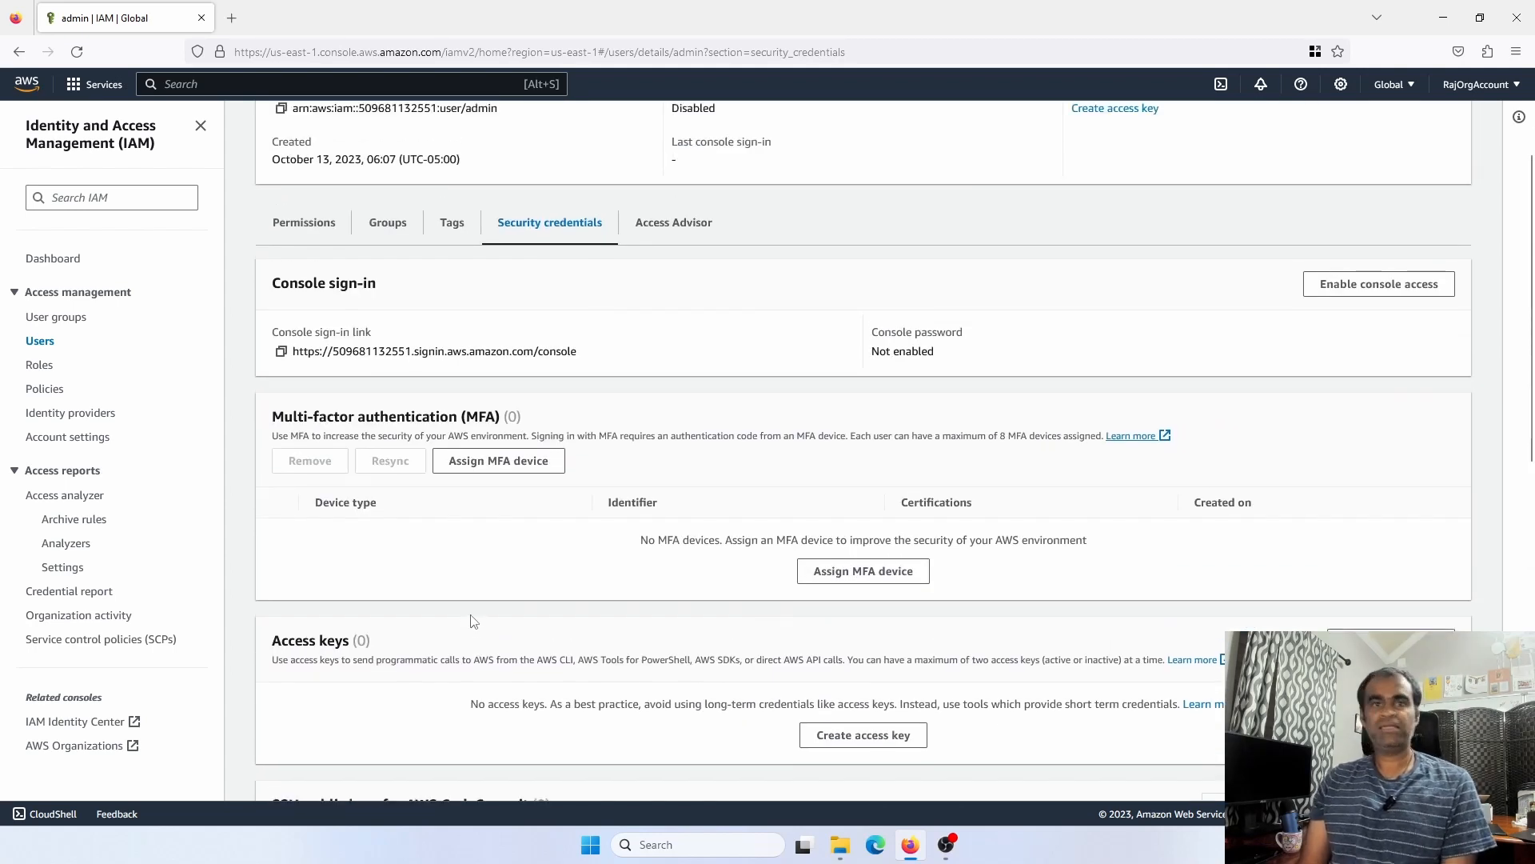
pyautogui.click(1377, 287)
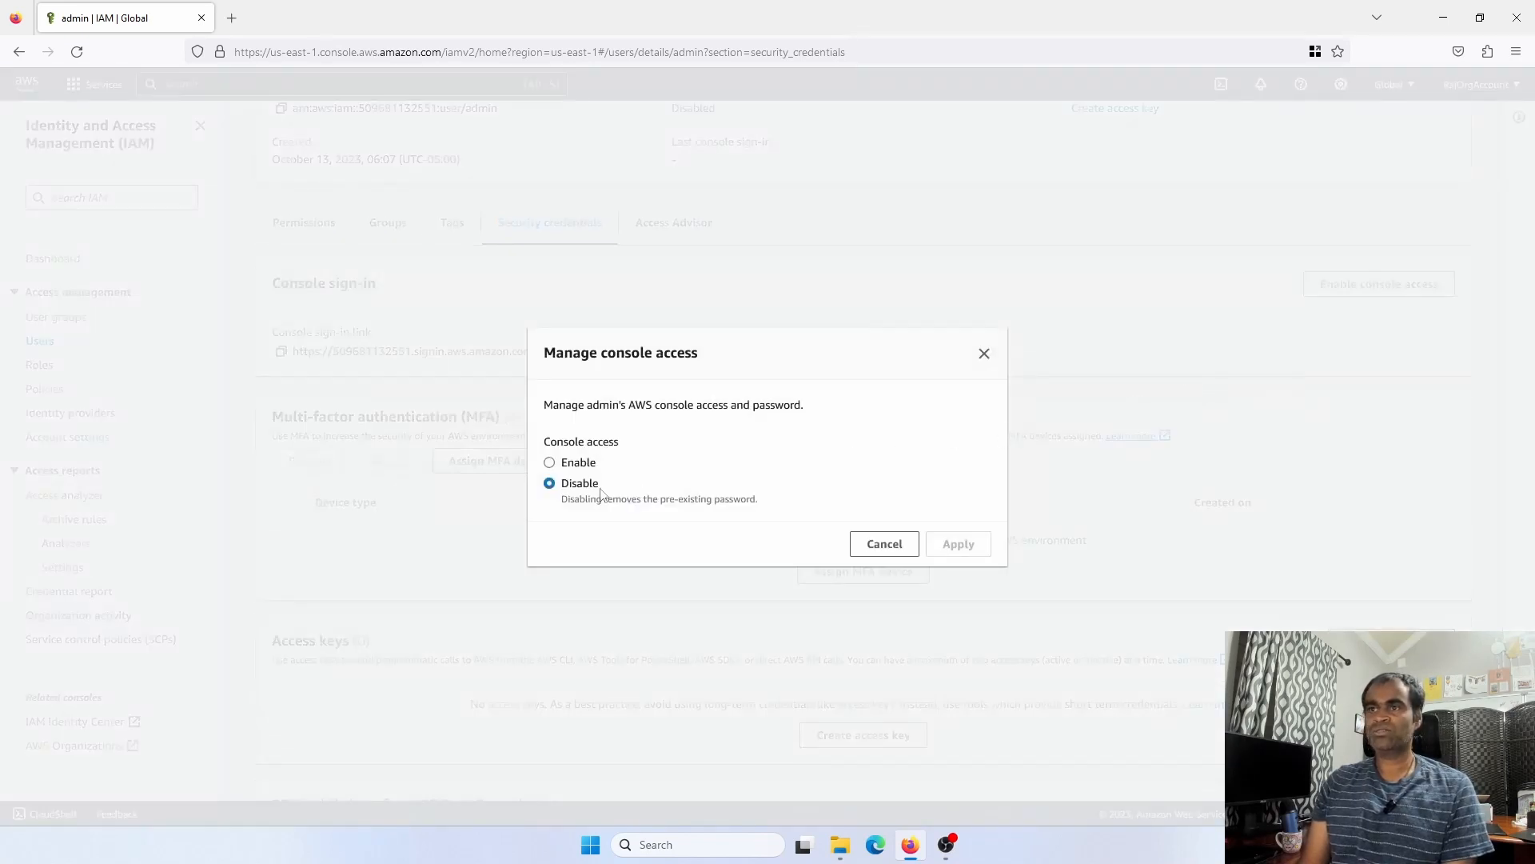
# Enable console access for admin with a custom password and apply the change
pyautogui.click(574, 464)
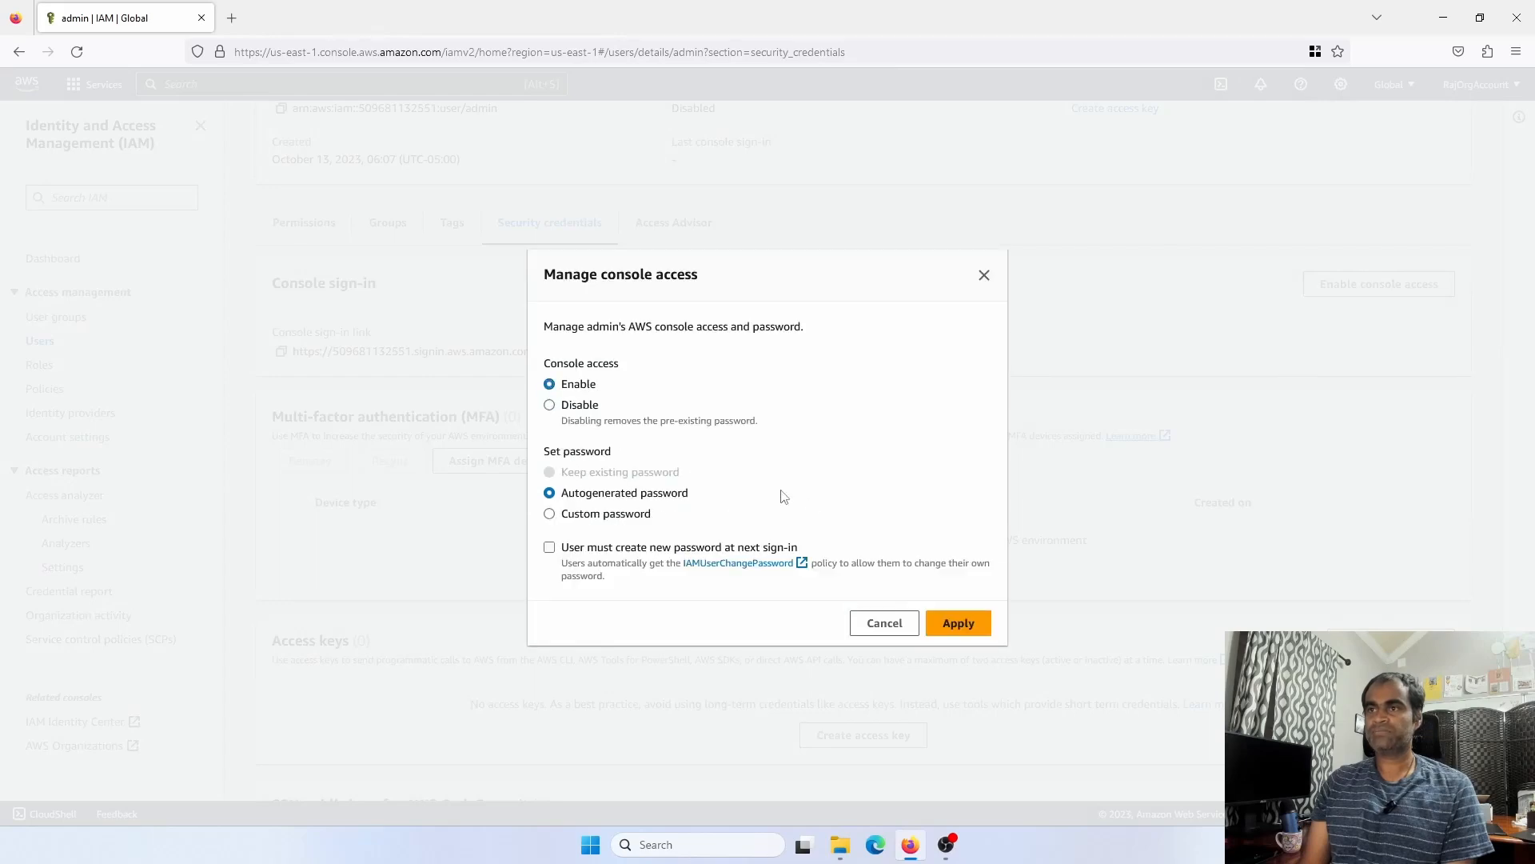
pyautogui.click(556, 515)
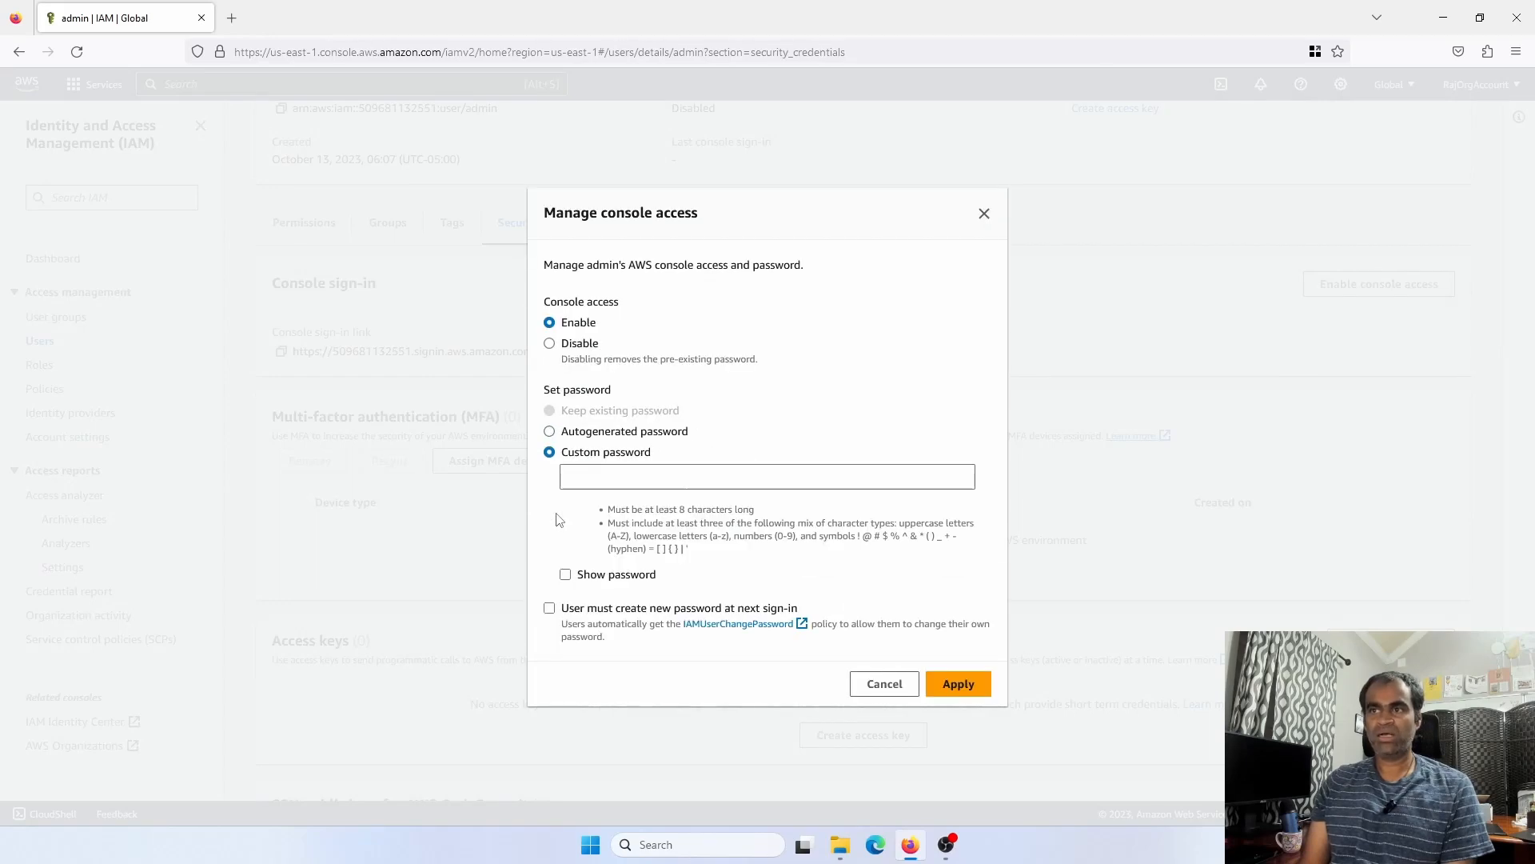
pyautogui.click(604, 478)
pyautogui.write('P')
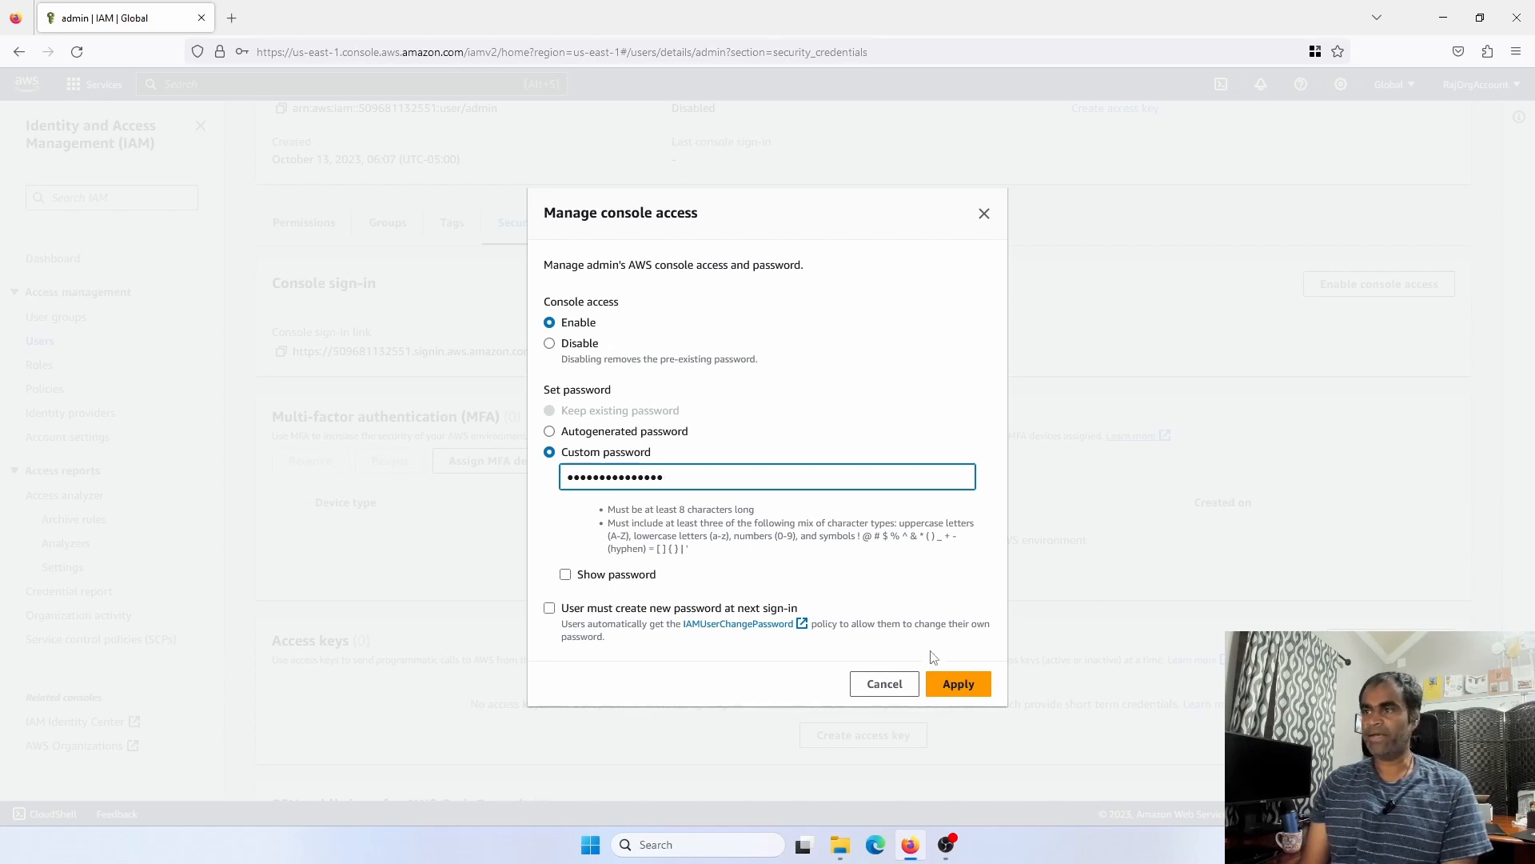
pyautogui.click(958, 684)
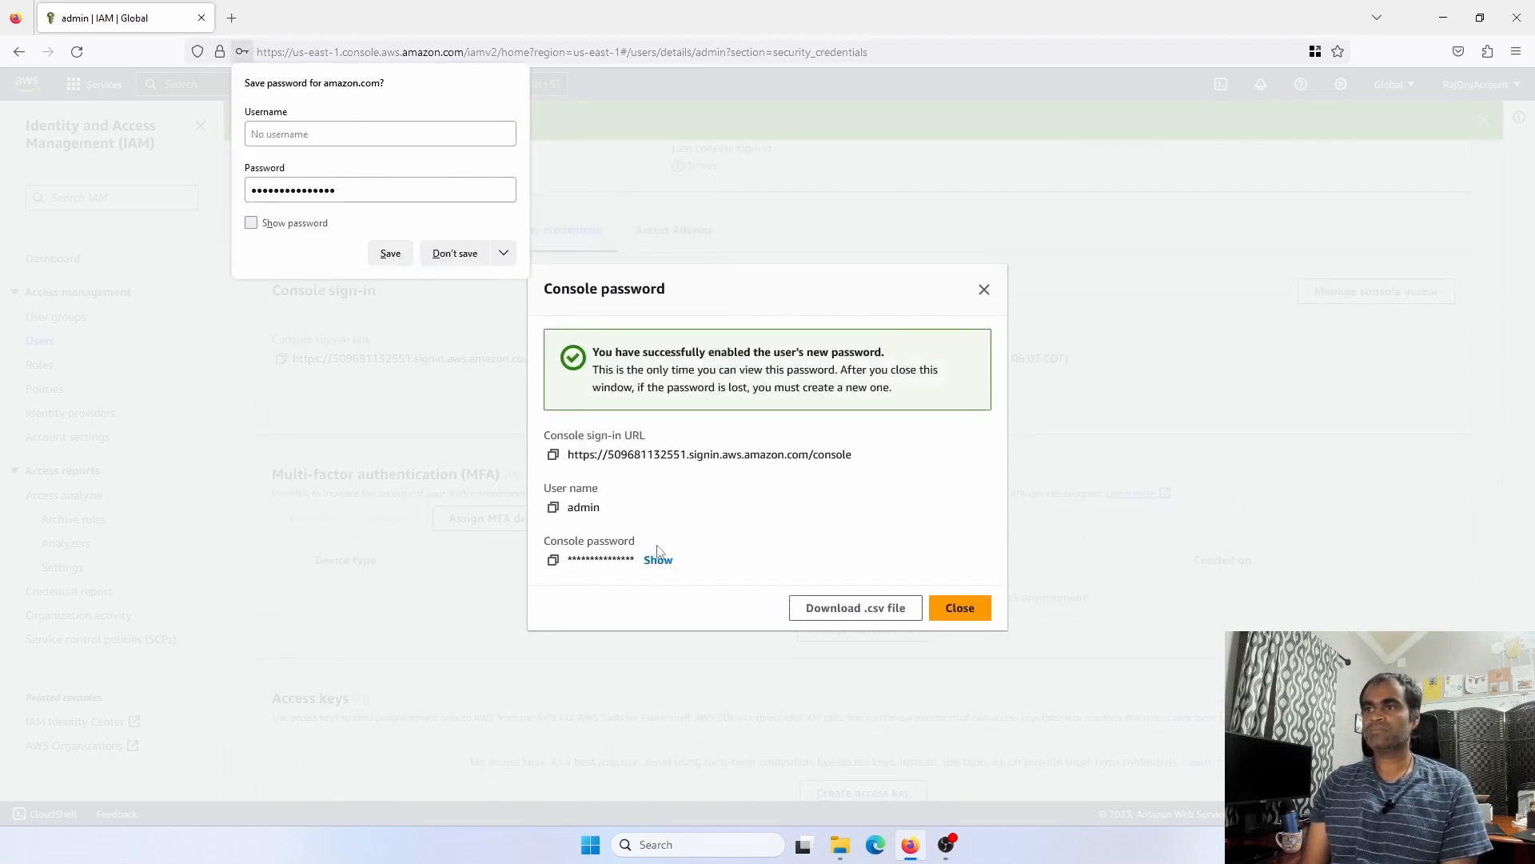
# Reveal admin's new console password and copy the console sign-in URL
pyautogui.click(658, 559)
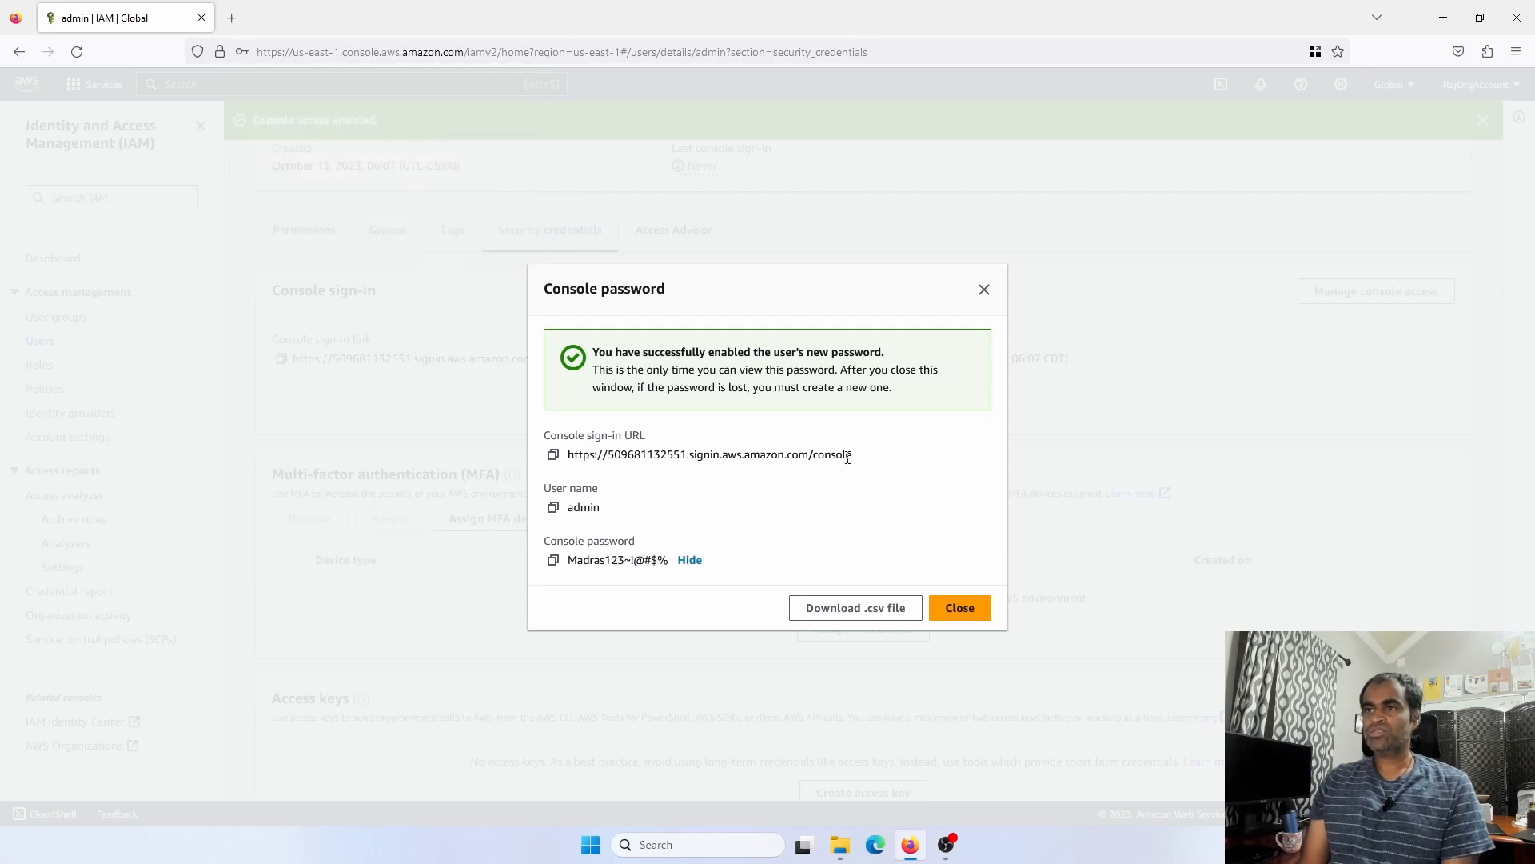
pyautogui.moveTo(849, 458); pyautogui.dragTo(818, 455)
pyautogui.click(552, 454)
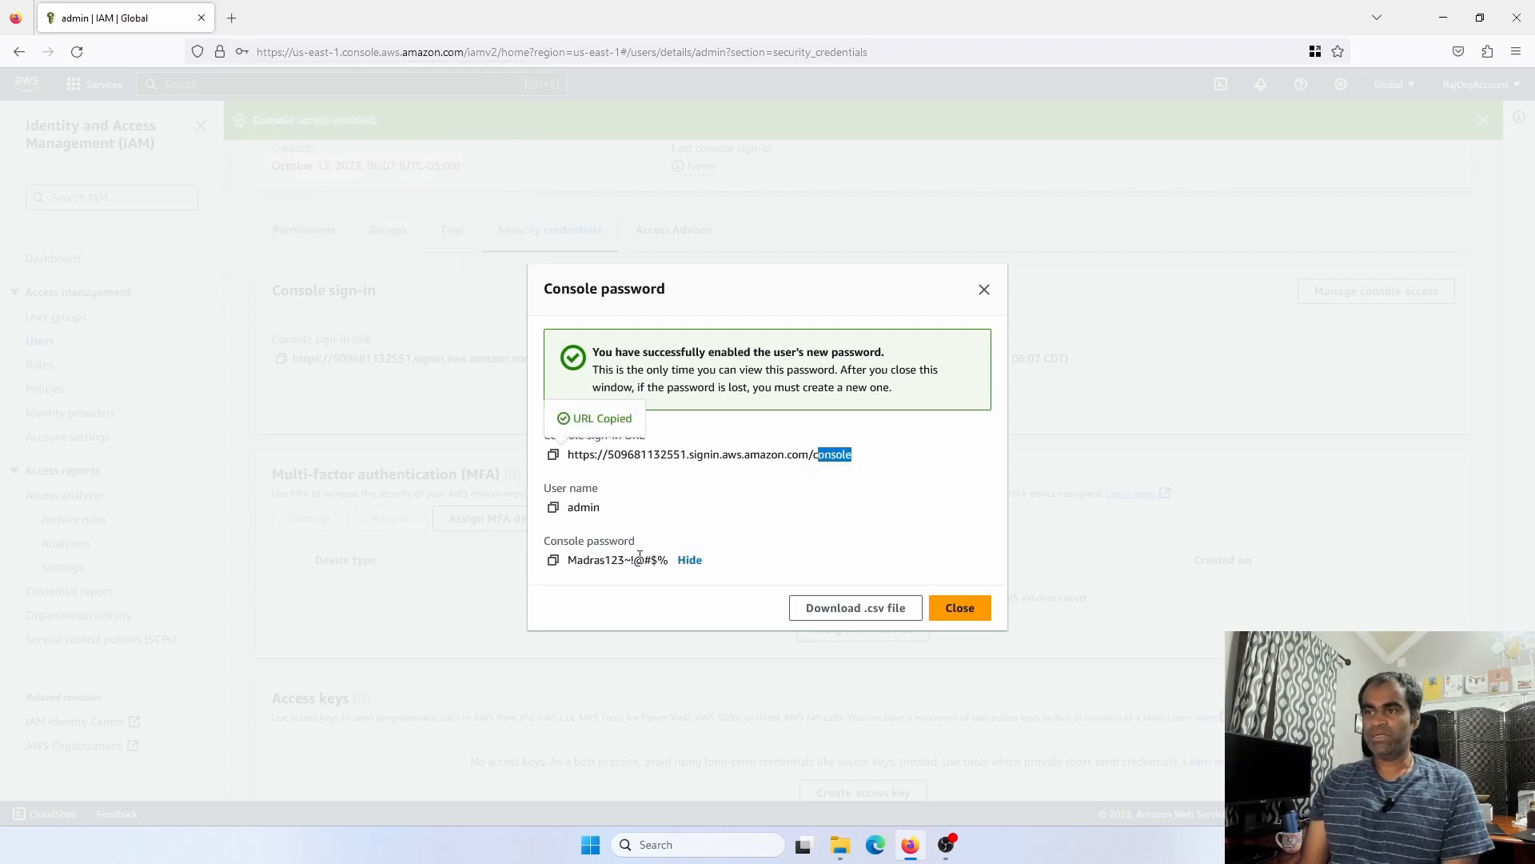
pyautogui.click(670, 844)
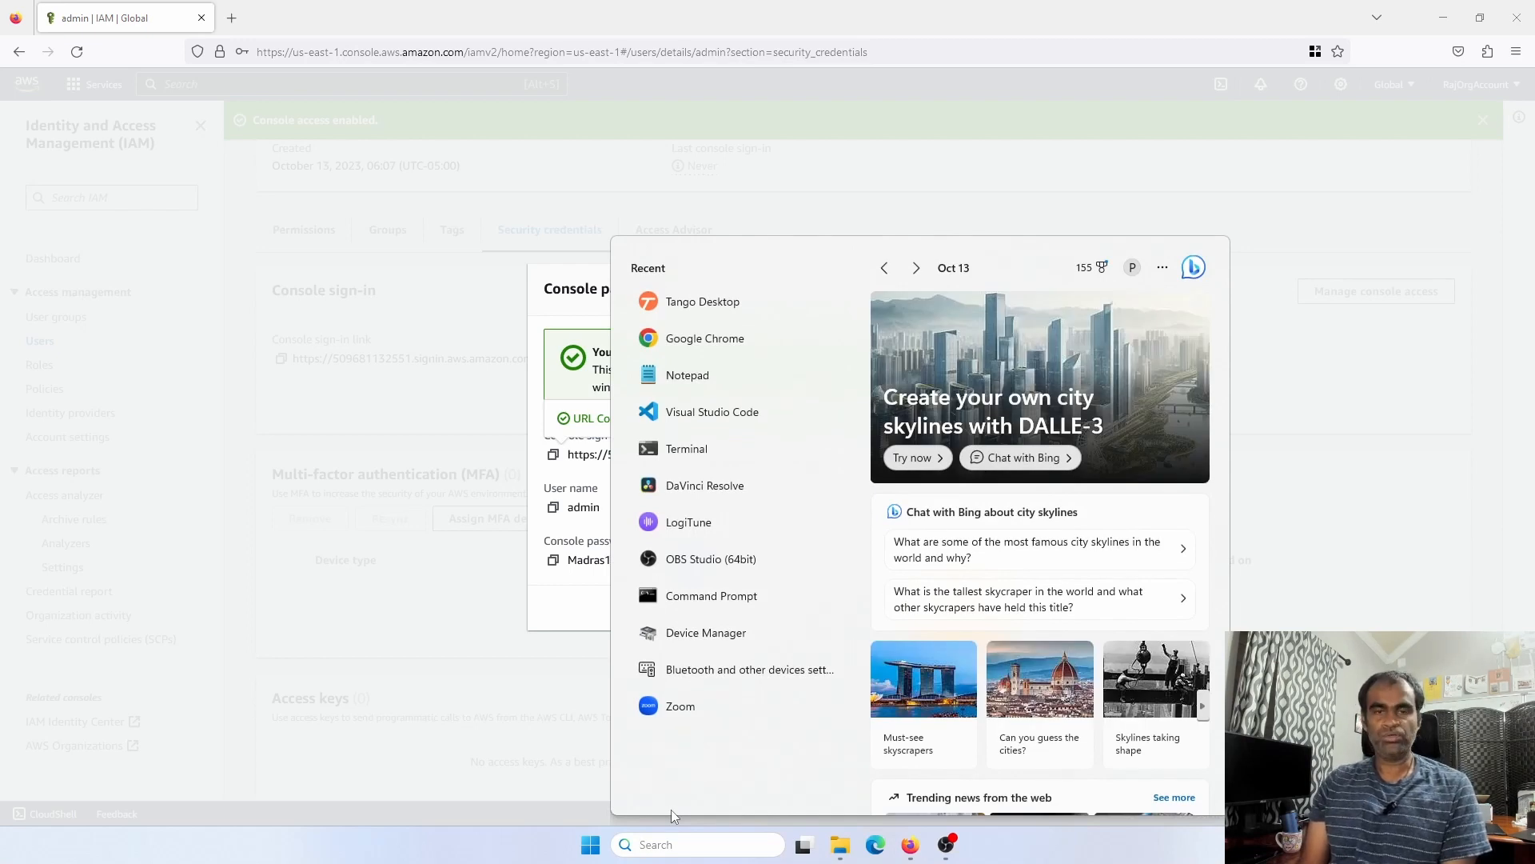
# Find OneNote through Windows search, launch it, and bring its window forward
pyautogui.write('o')
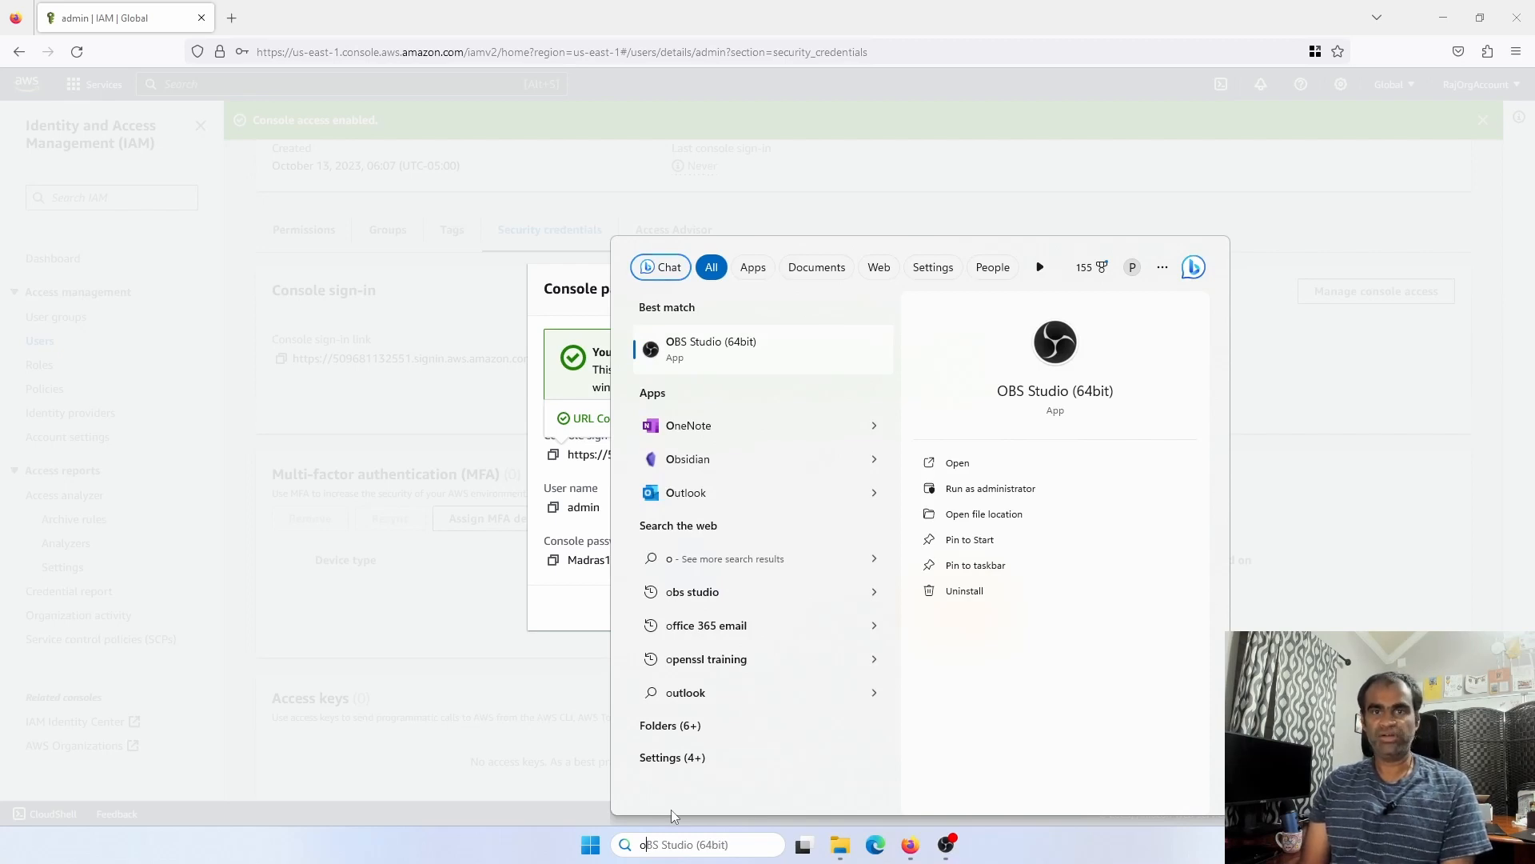
pyautogui.write('o')
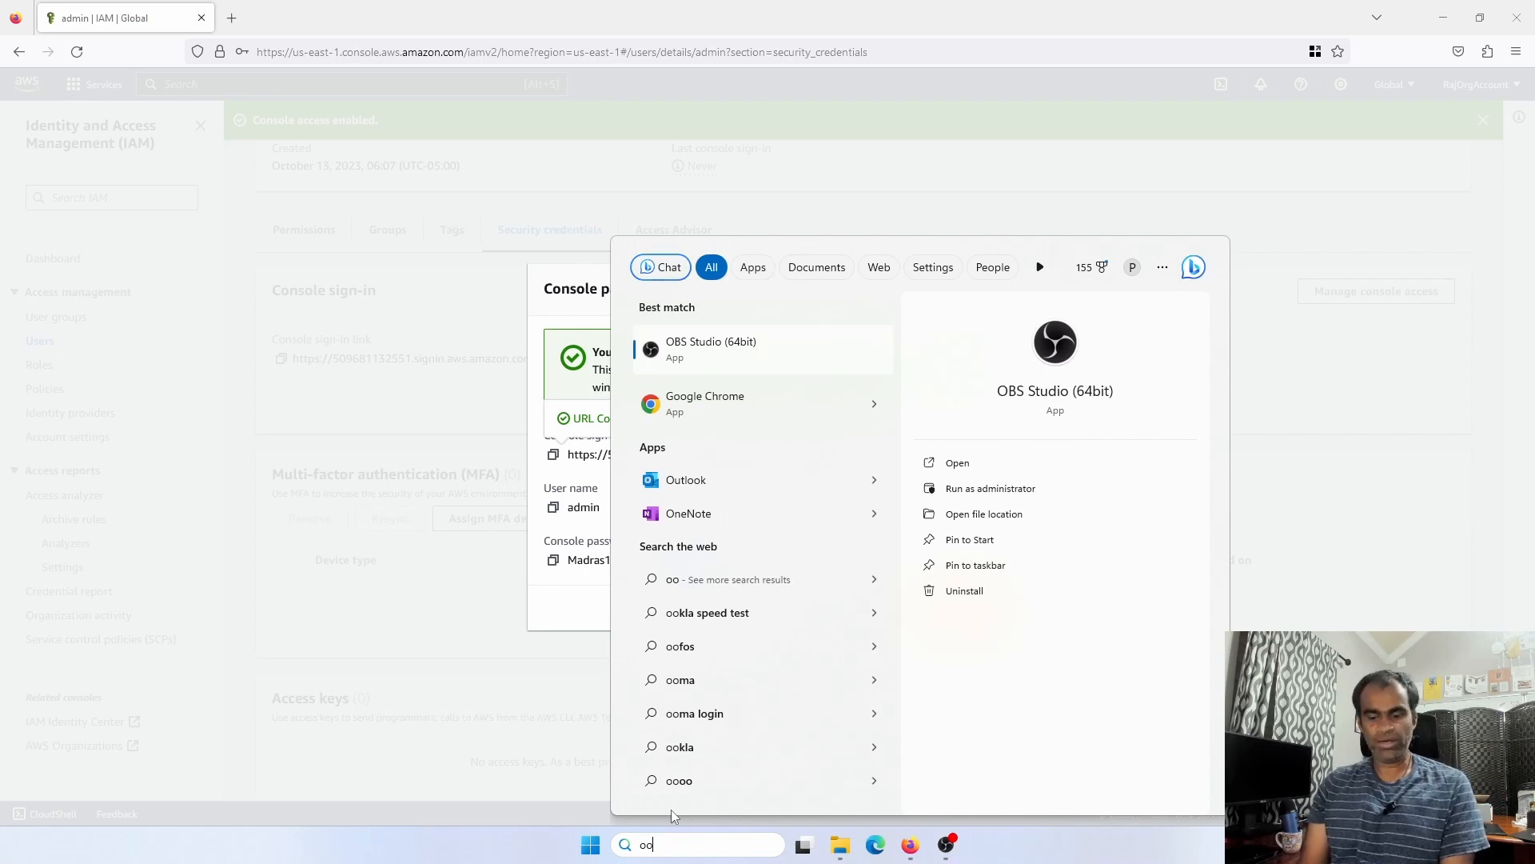
pyautogui.write('ona')
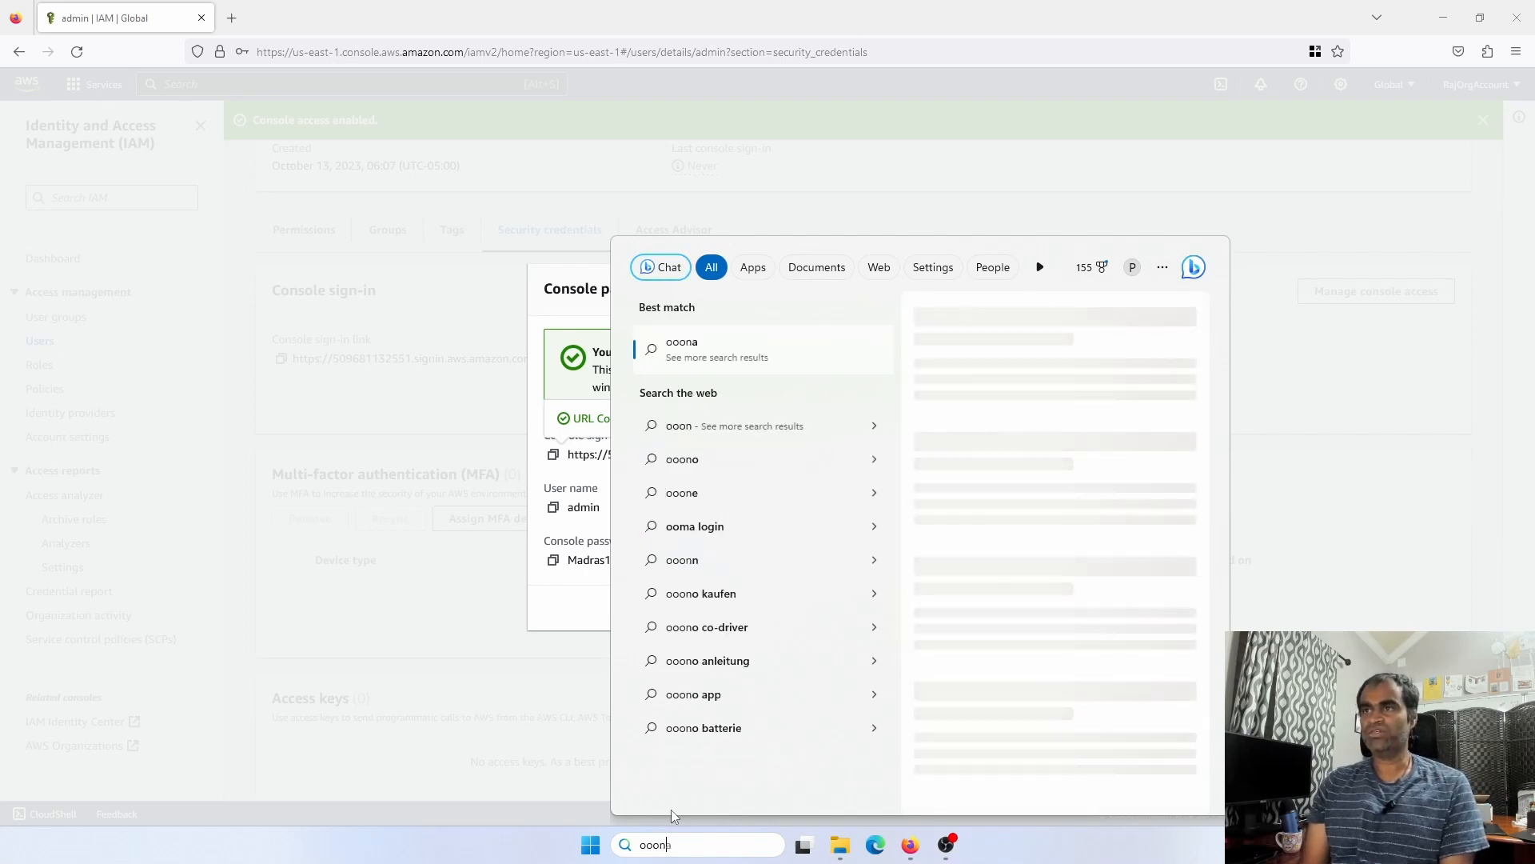
pyautogui.press('BackSpace')
pyautogui.press('BackSpace')
pyautogui.press('BackSpace')
pyautogui.press('BackSpace')
pyautogui.write('ne')
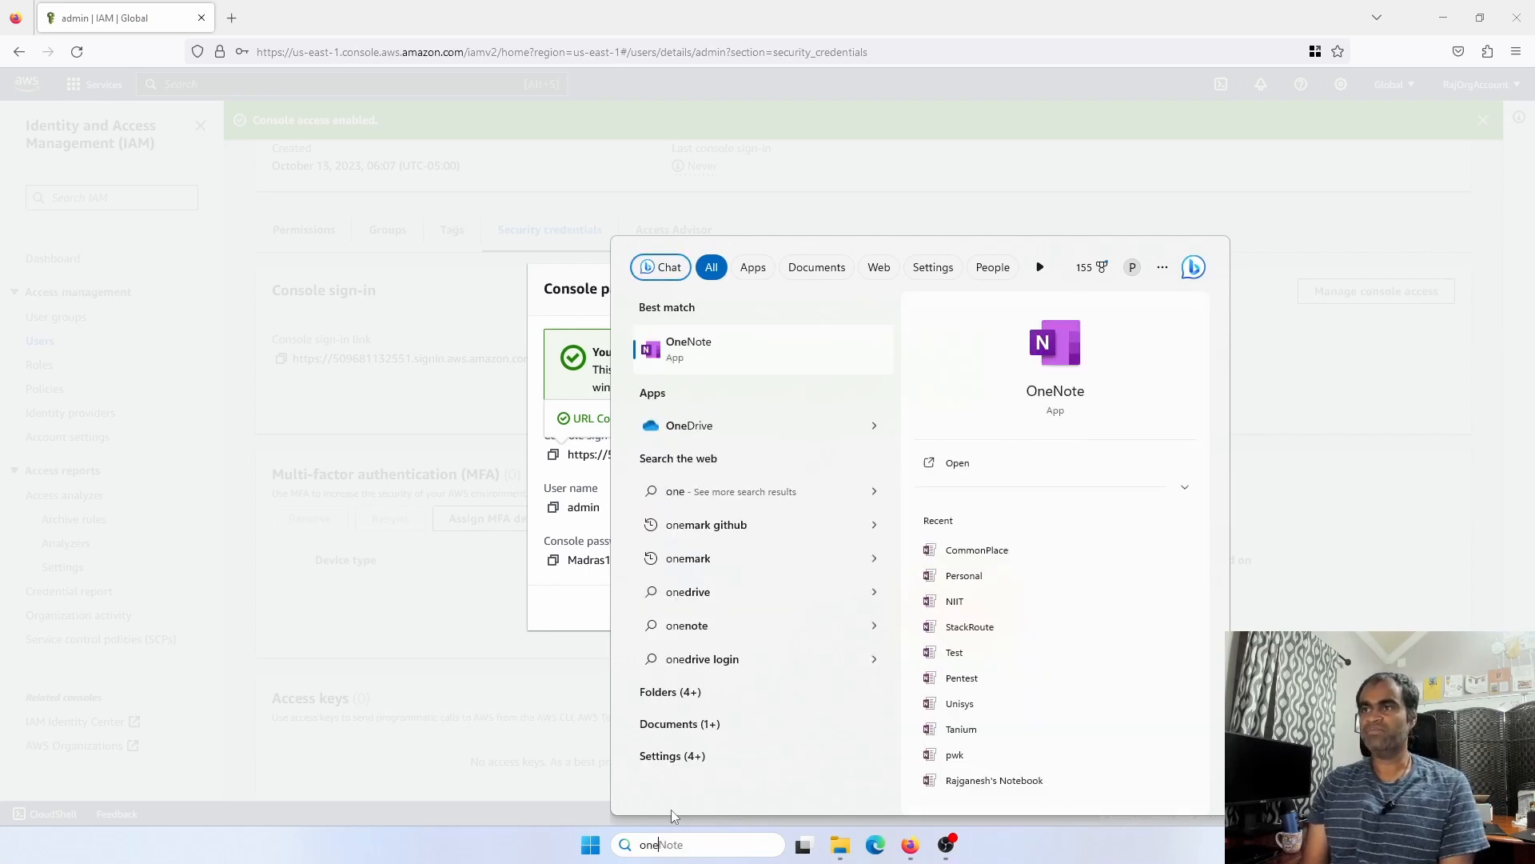
pyautogui.click(788, 370)
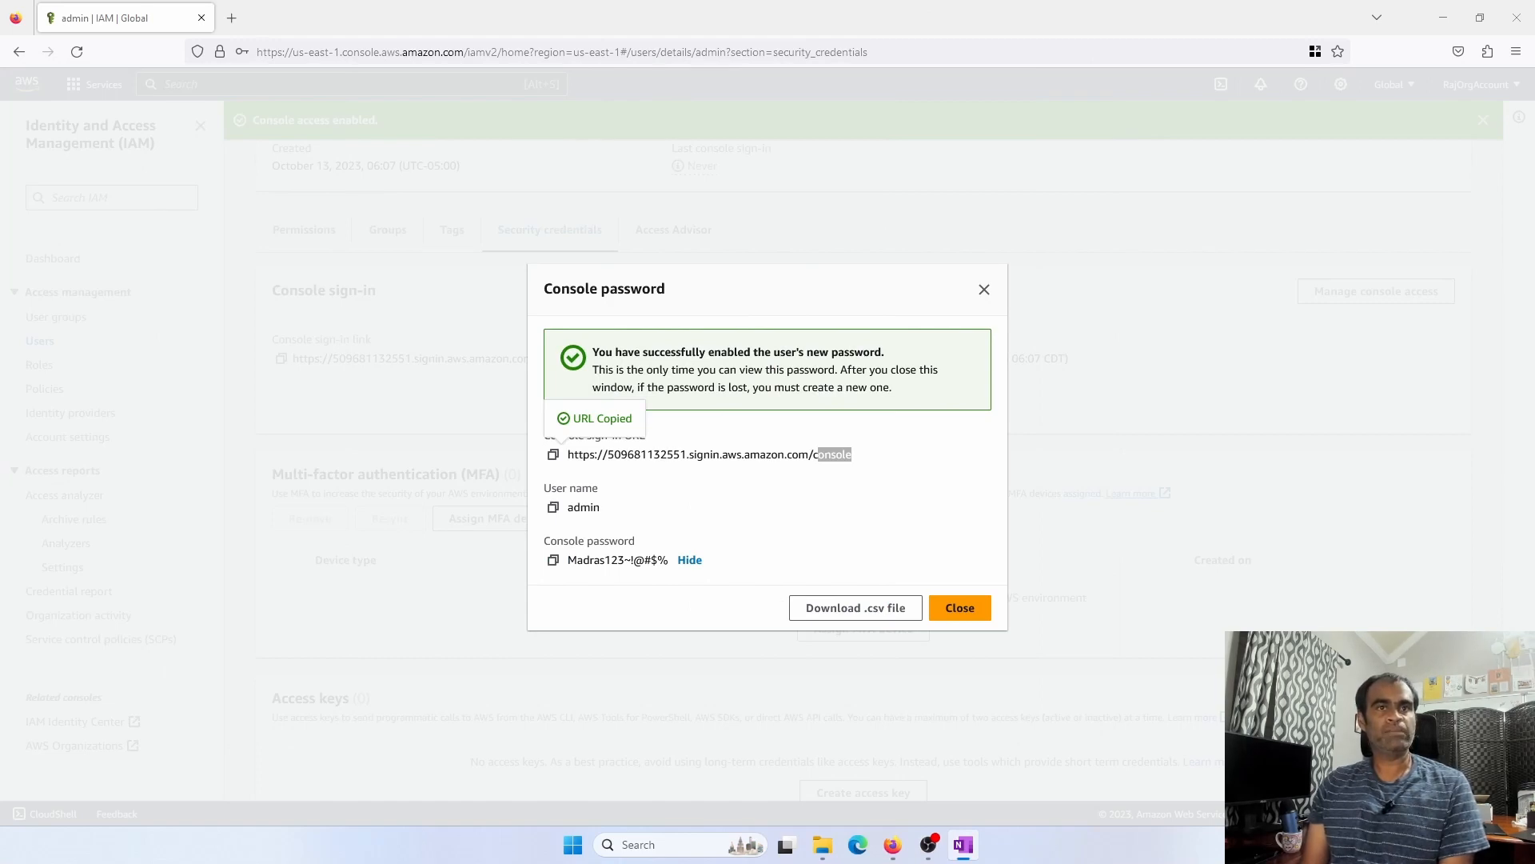
pyautogui.hotkey('alt', 'Tab')
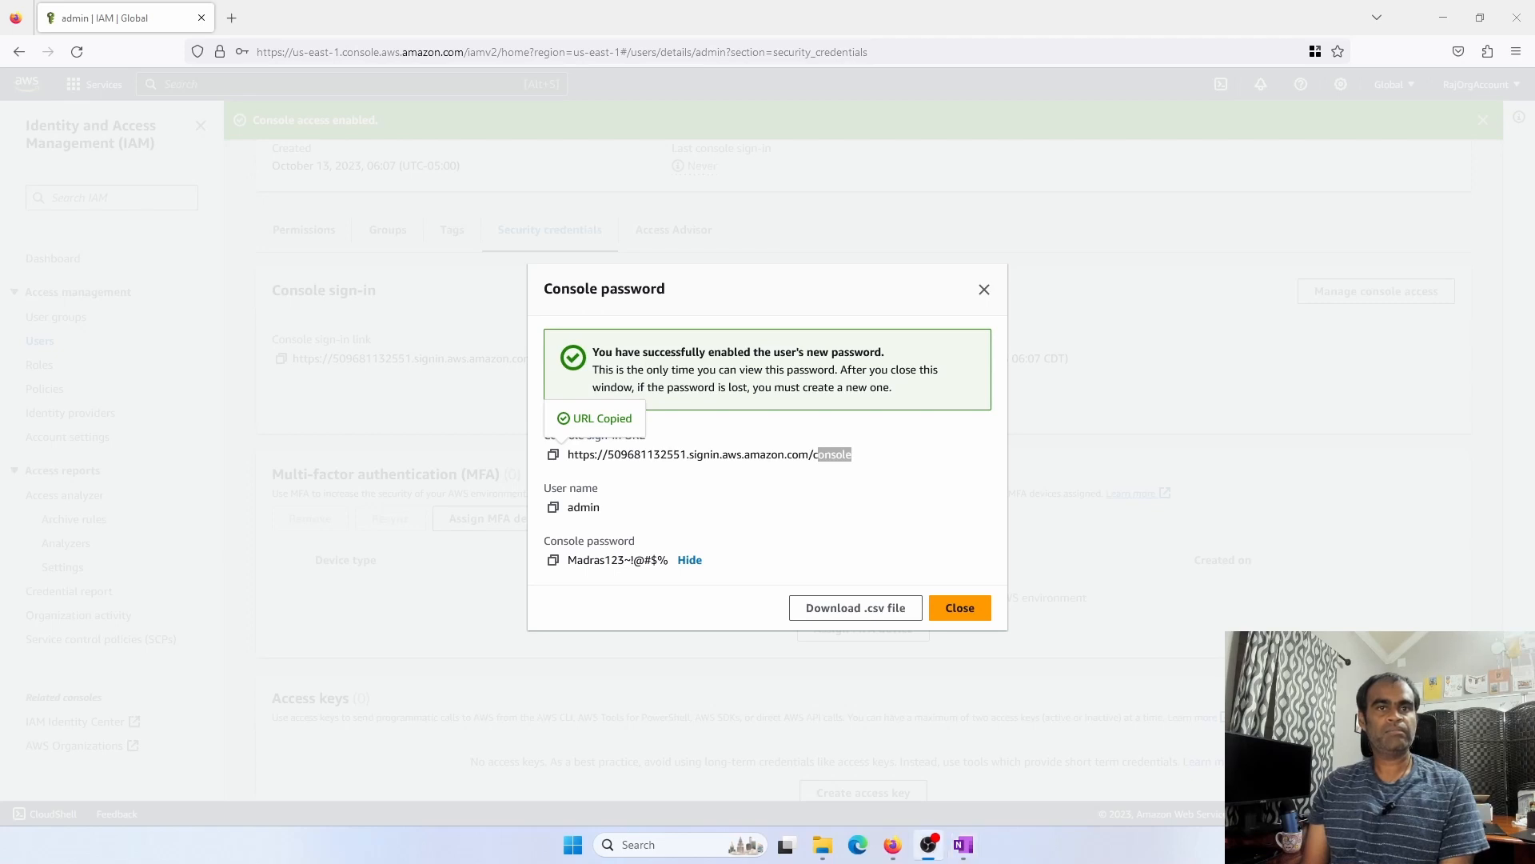
pyautogui.hotkey('alt', 'Tab')
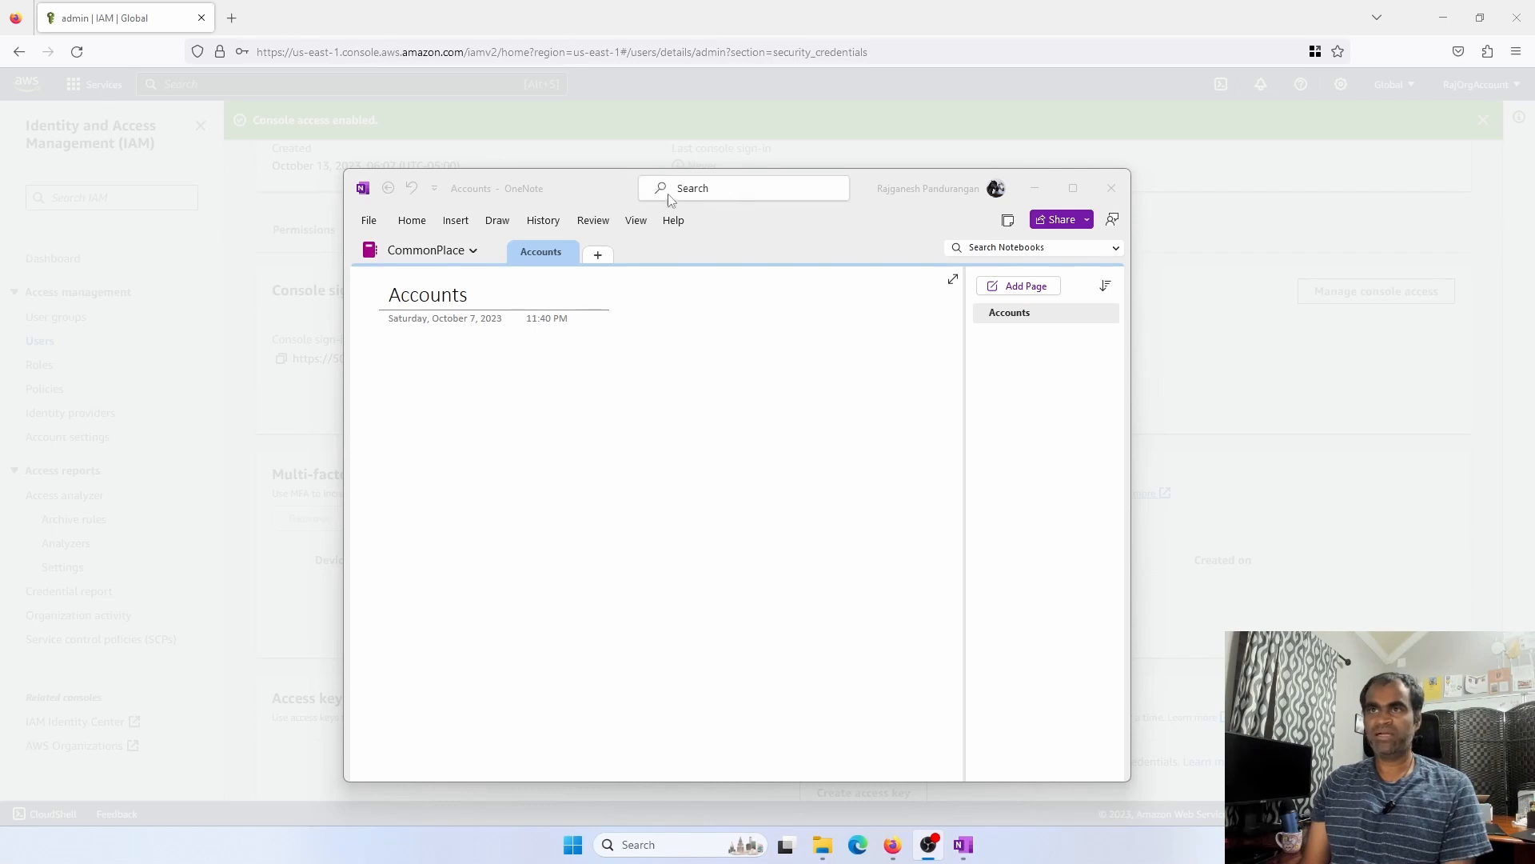
# Rename the OneNote section 'Accounts' to 'AWS'
pyautogui.moveTo(579, 179); pyautogui.dragTo(551, 179)
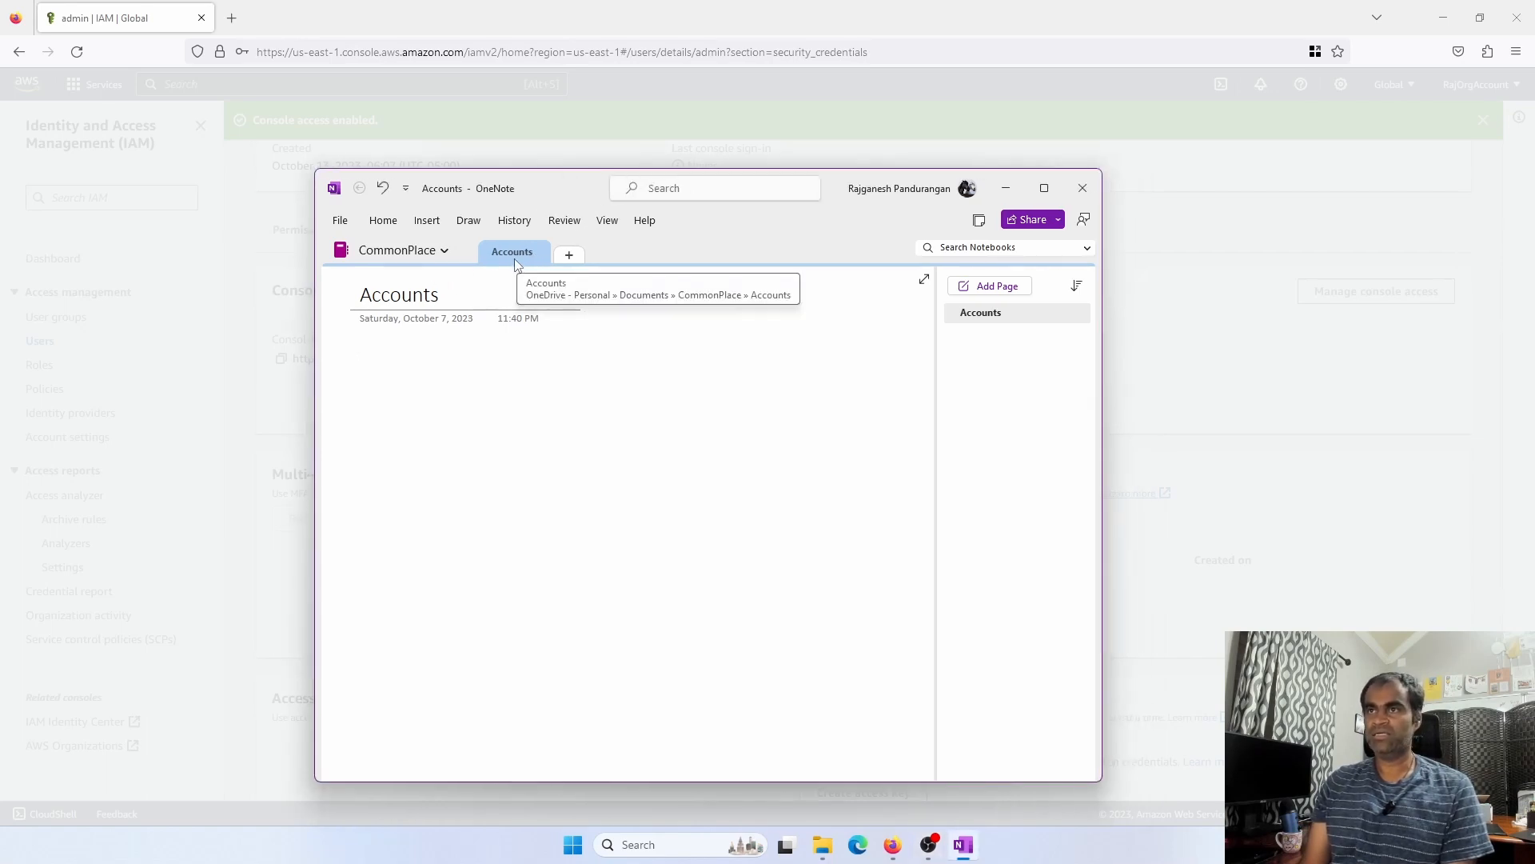
pyautogui.rightClick(516, 257)
pyautogui.click(557, 271)
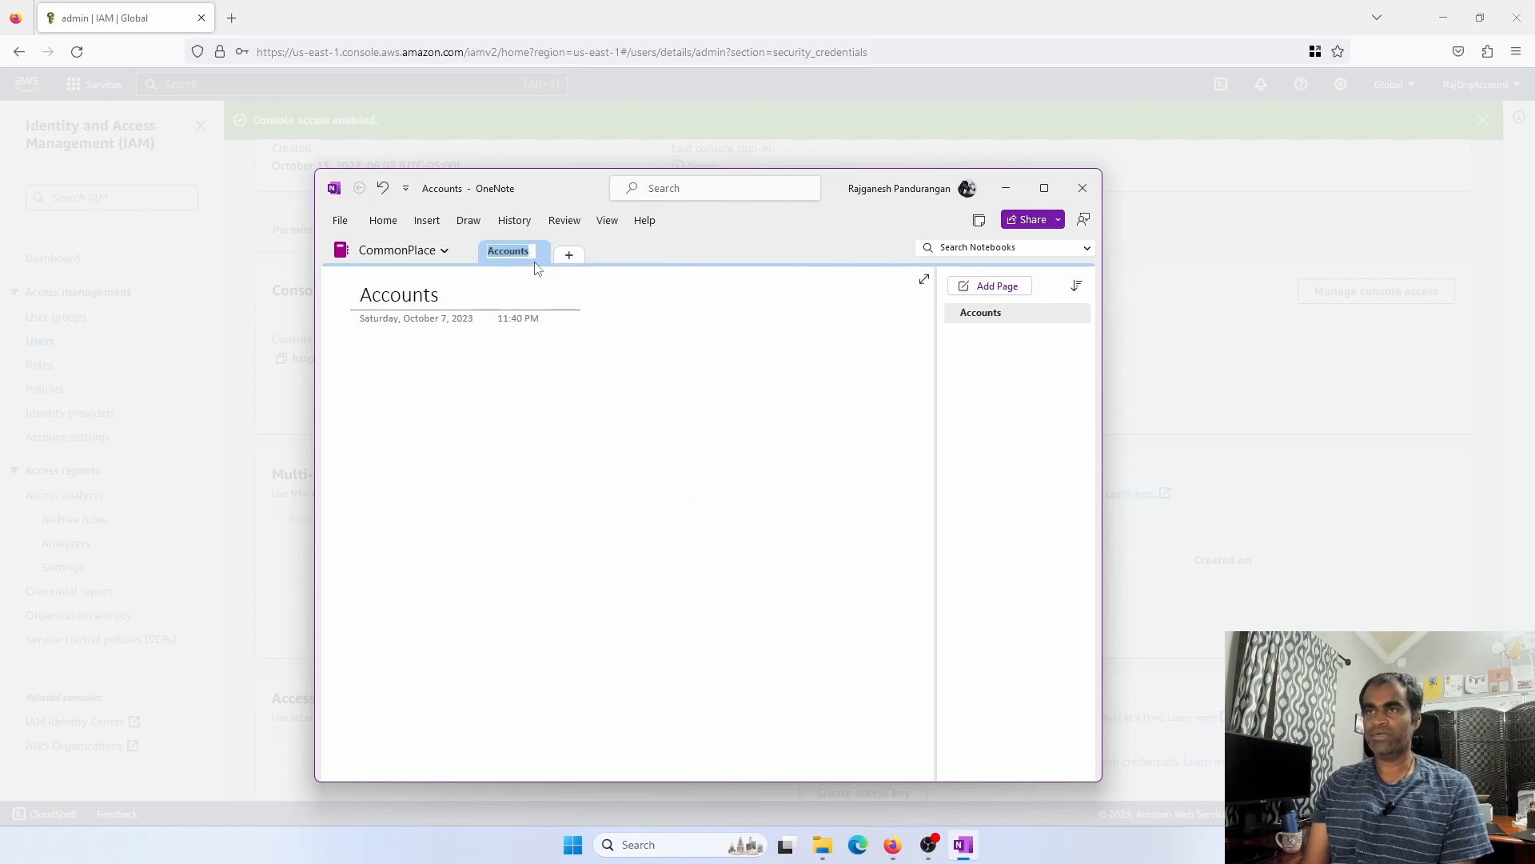
pyautogui.write('AWS')
pyautogui.press('Return')
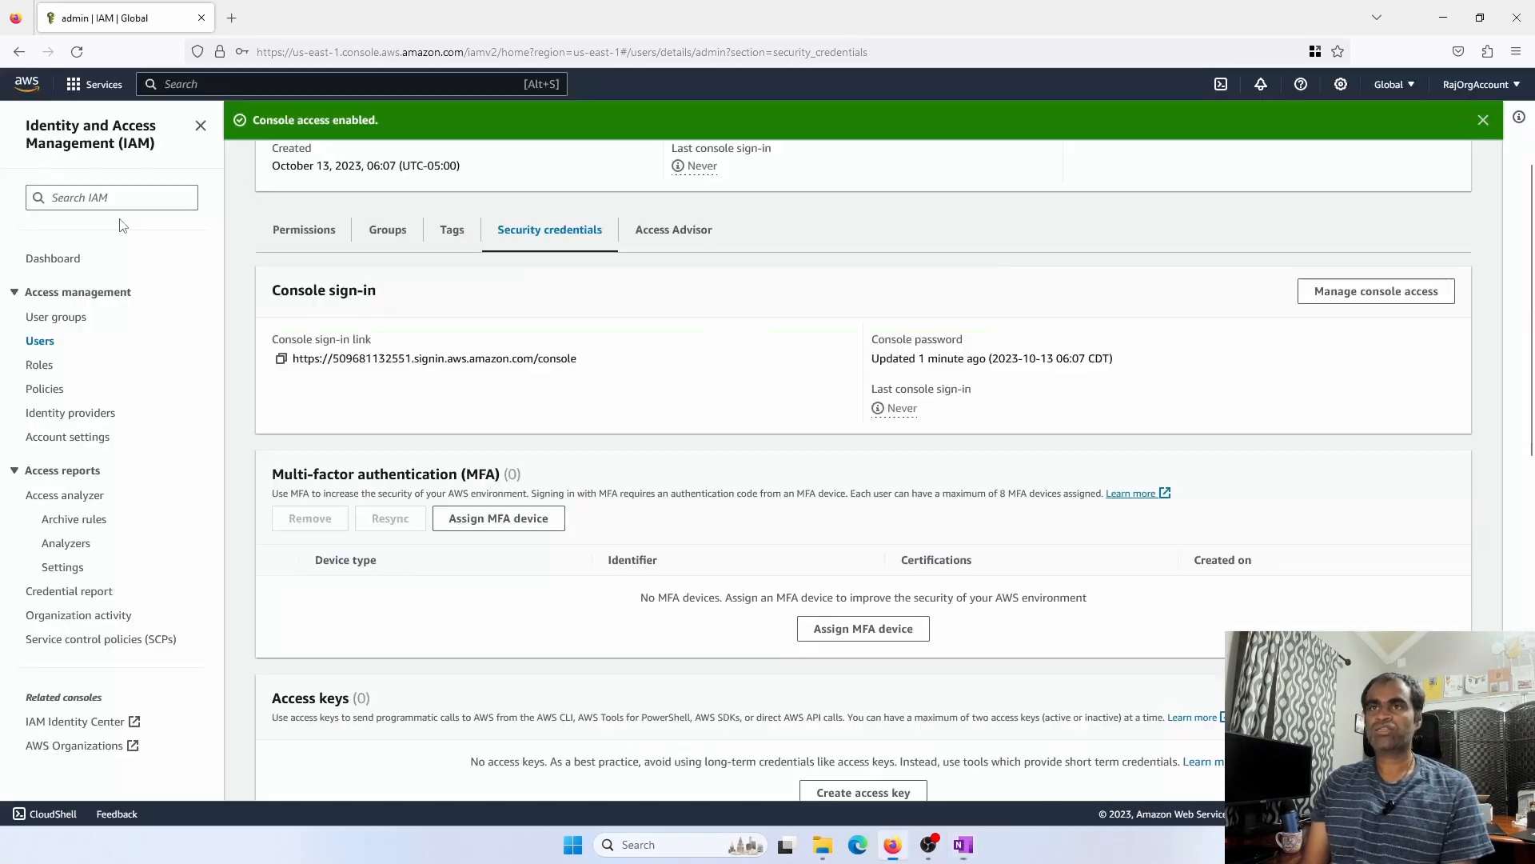
# Return to the IAM admin user page and open the account menu showing the Account ID
pyautogui.click(124, 217)
pyautogui.scroll(3, 799, 280)
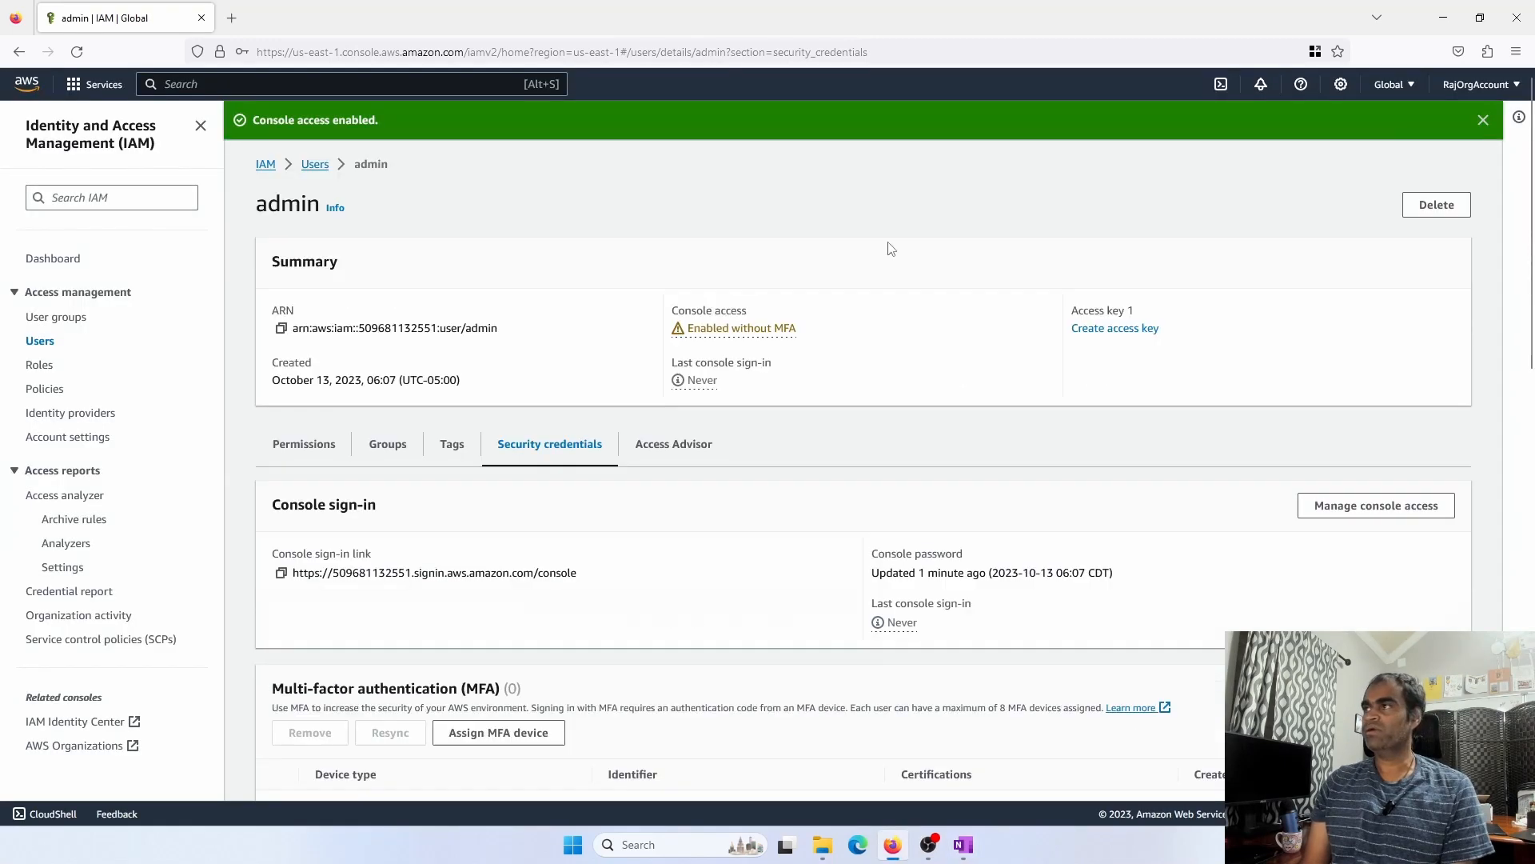
pyautogui.click(1463, 85)
# Start a note on the OneNote page headed 'Organization Account'
pyautogui.press('super+Tab')
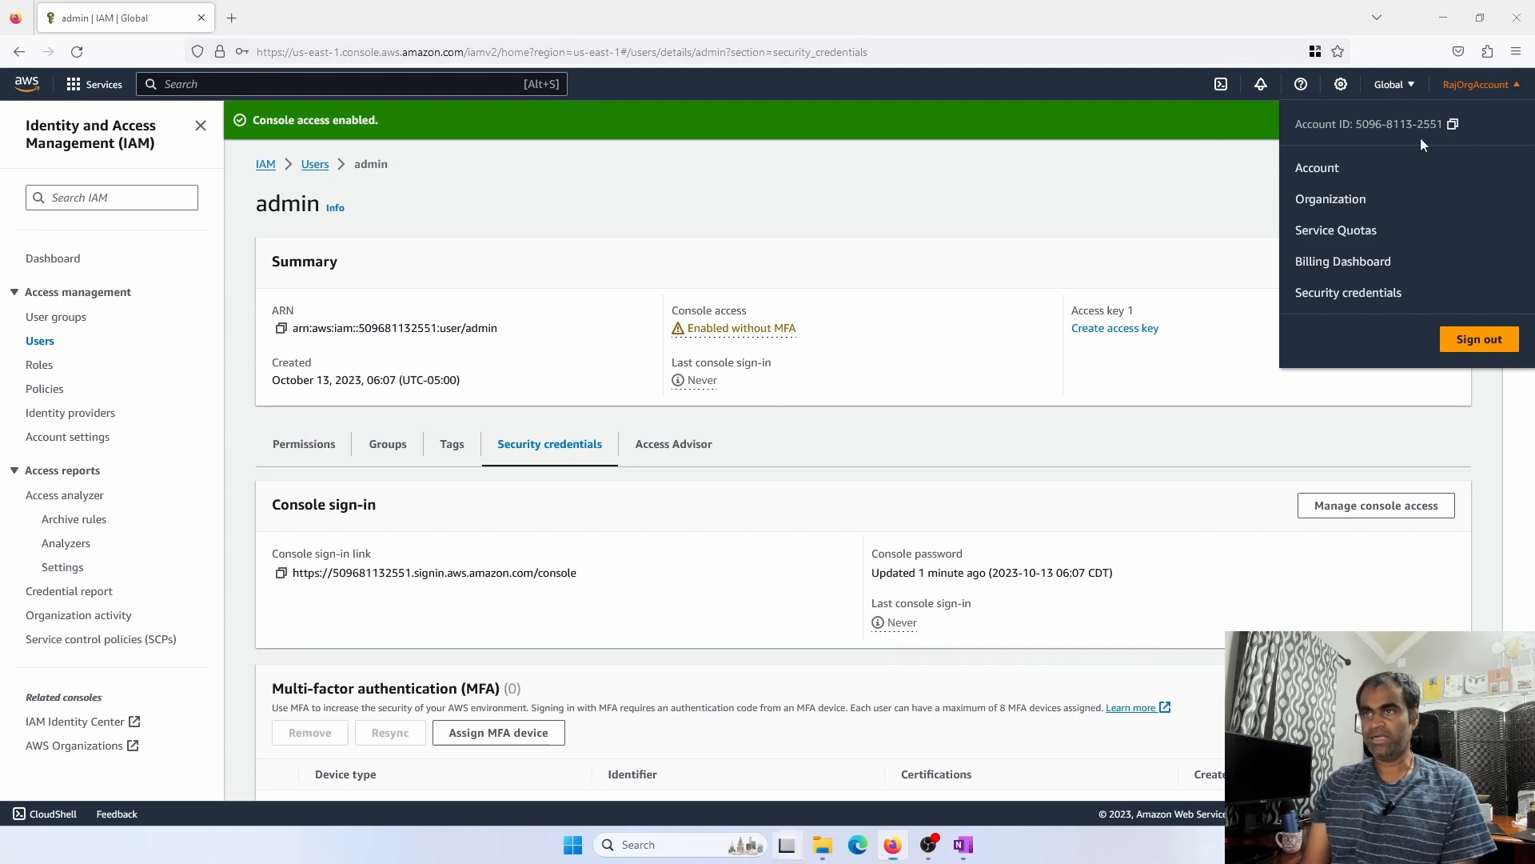
pyautogui.click(905, 335)
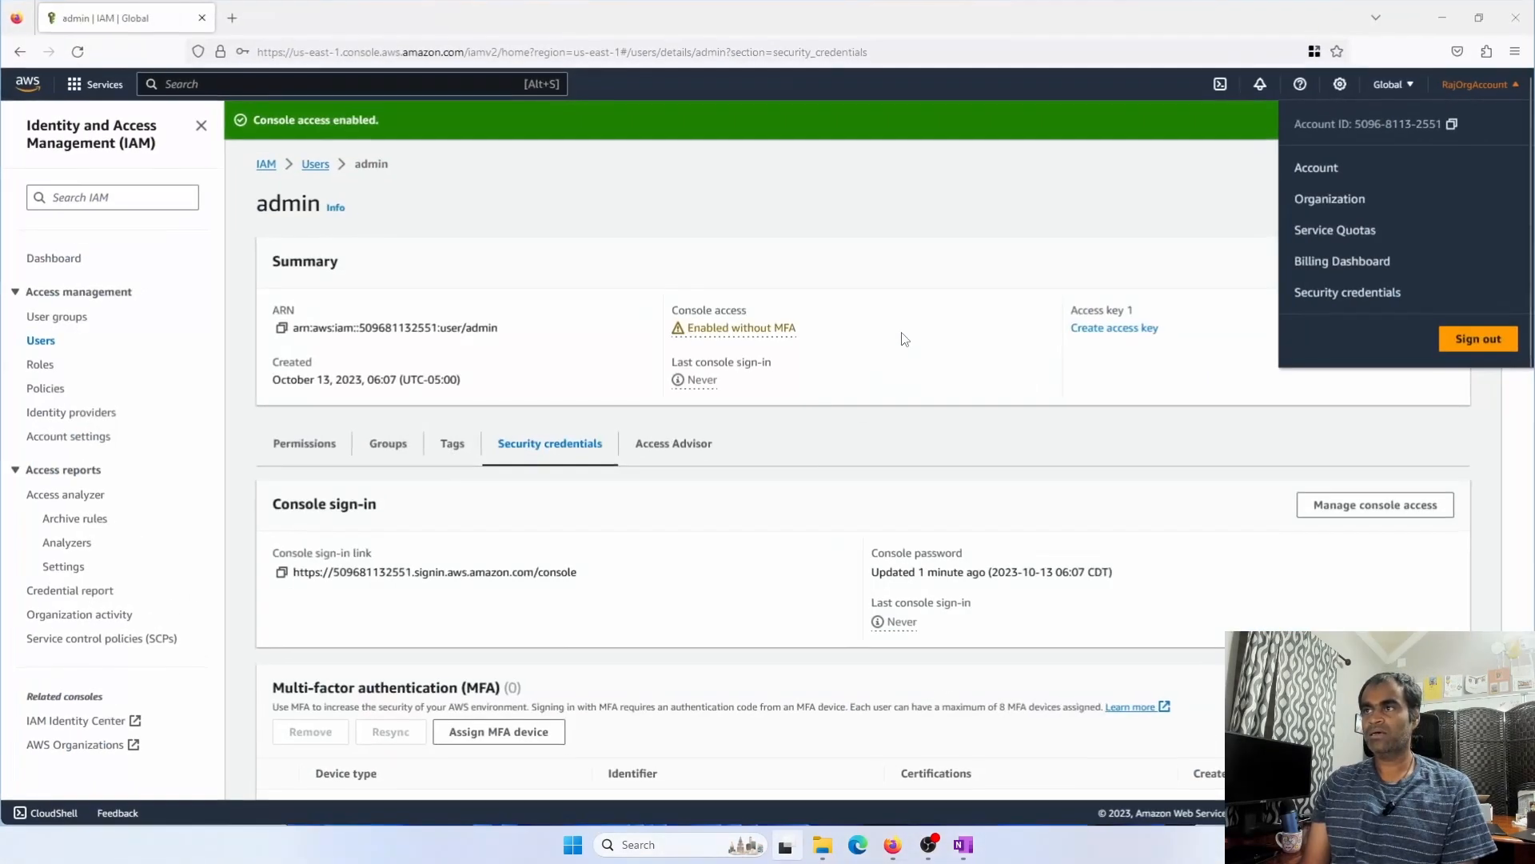
pyautogui.click(963, 845)
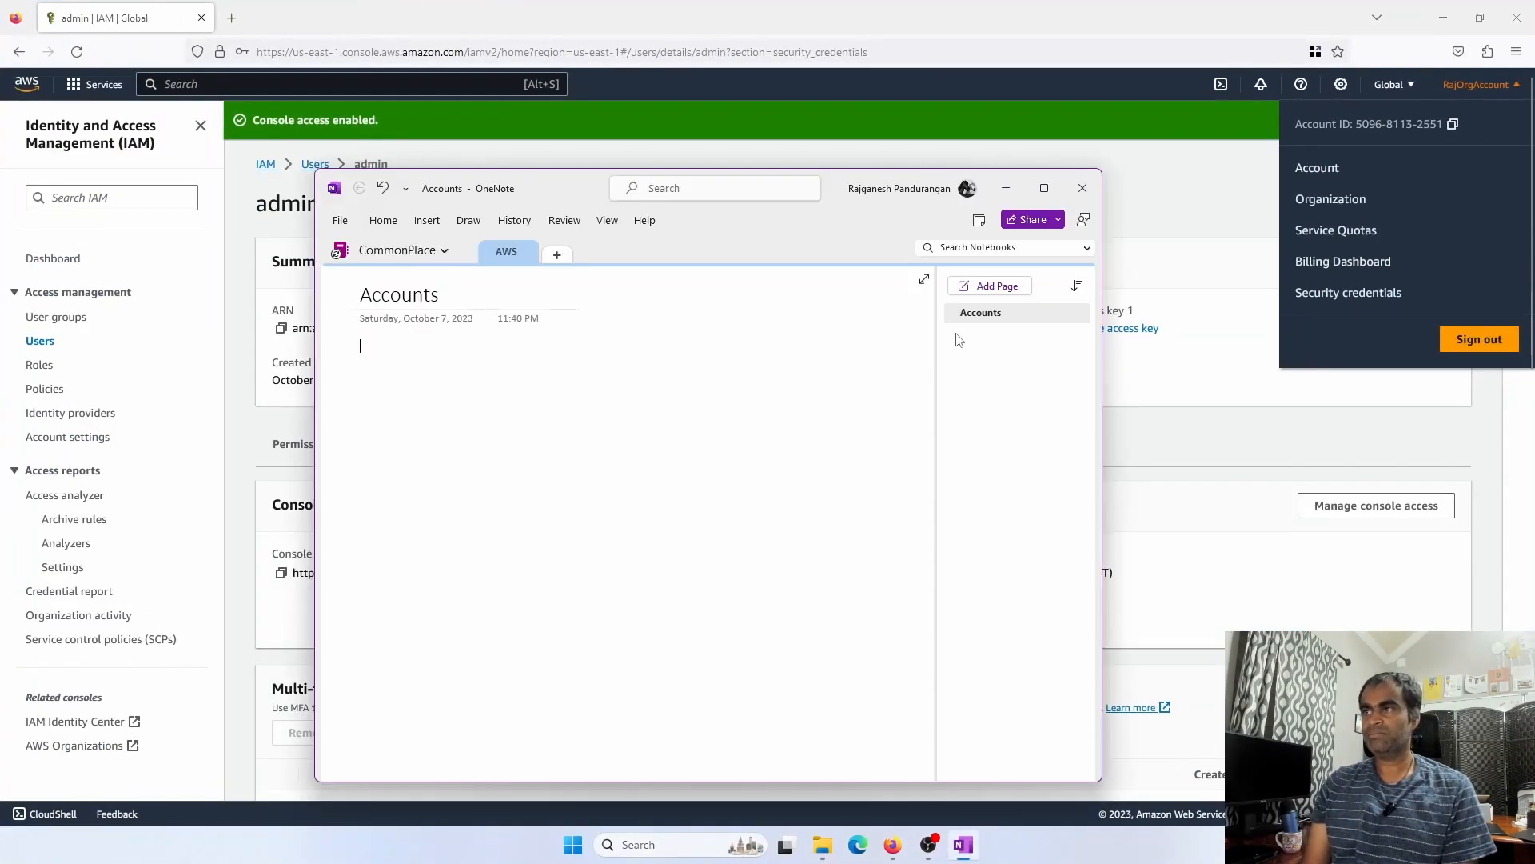
pyautogui.rightClick(379, 357)
pyautogui.click(361, 367)
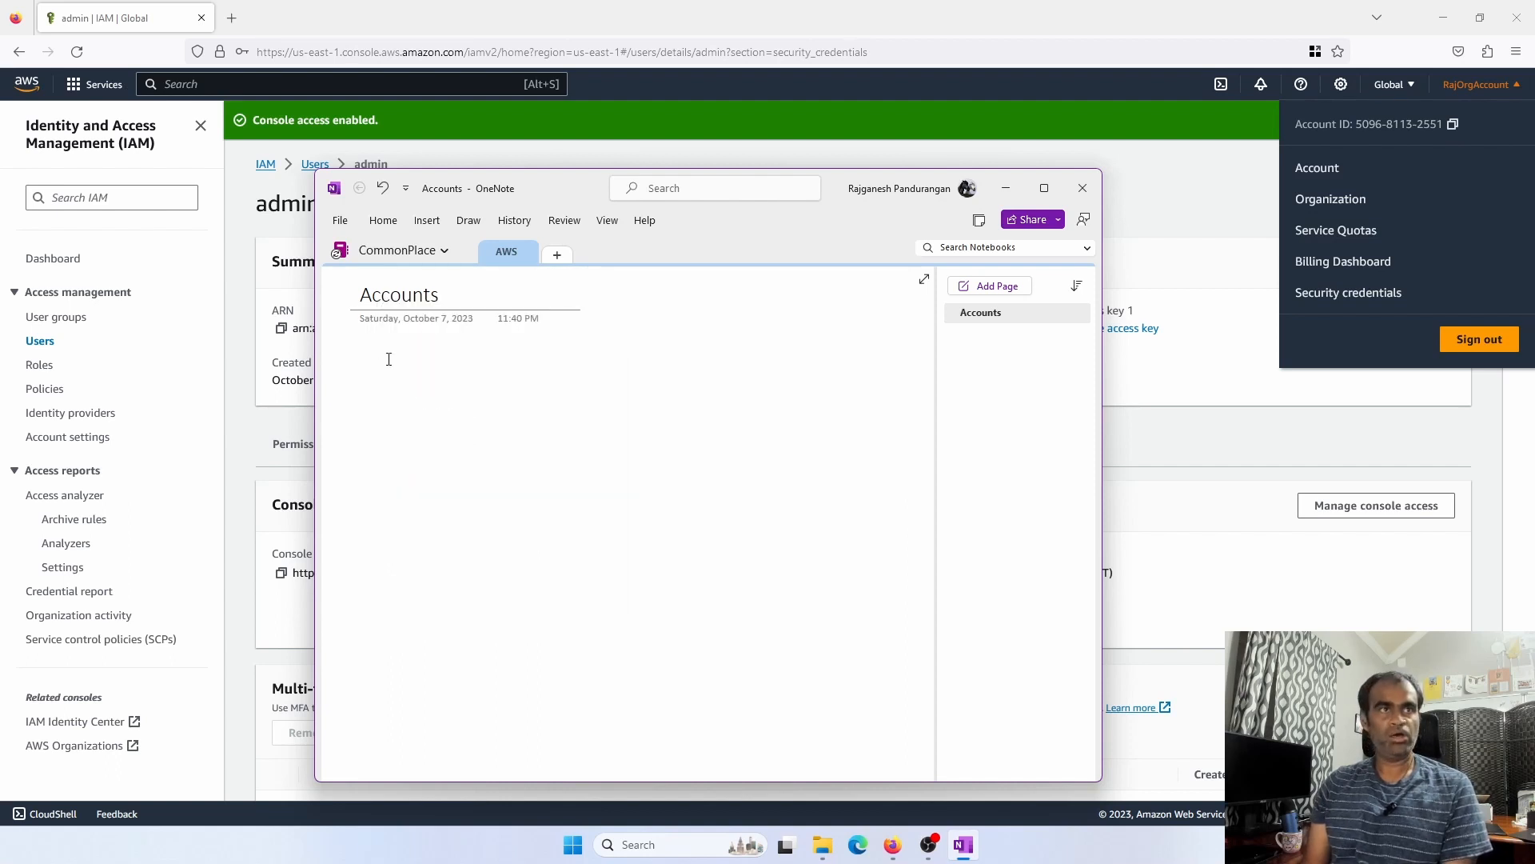
pyautogui.write('Organ')
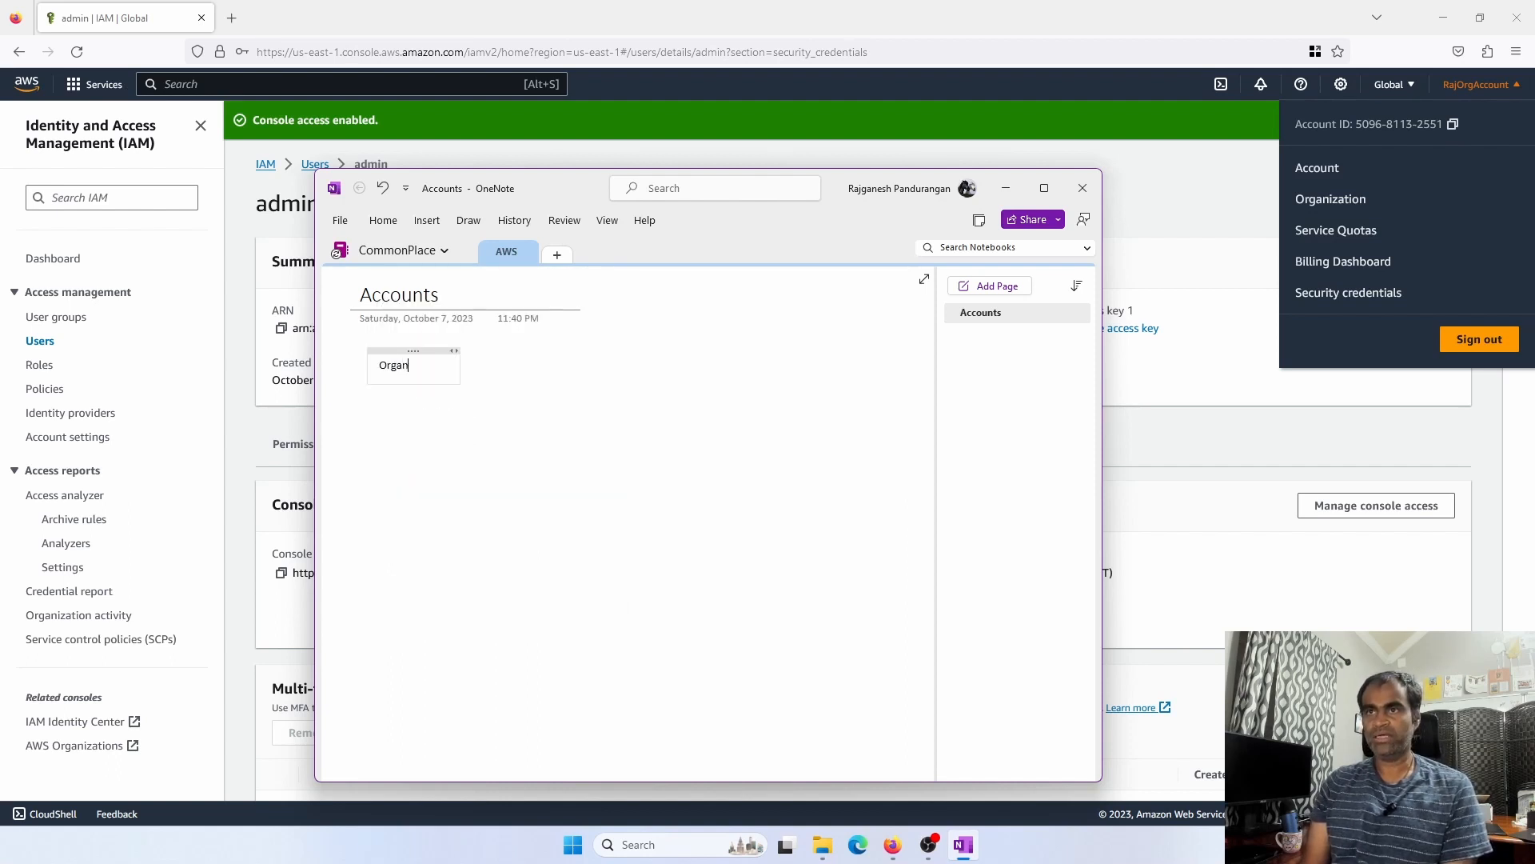
pyautogui.write('ization Ac')
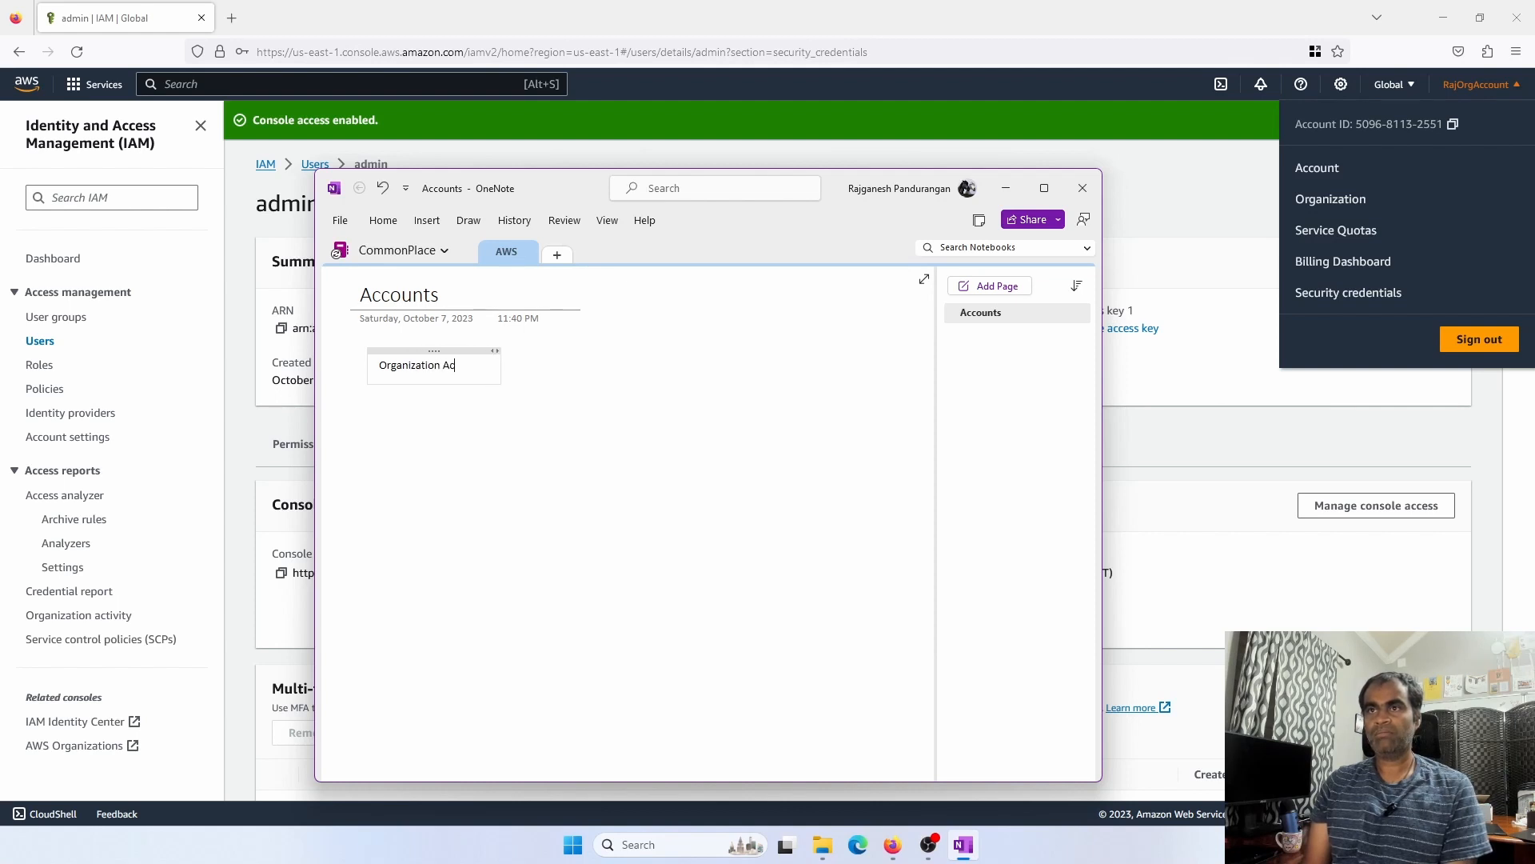
pyautogui.write('count')
pyautogui.press('Return')
# Paste the AWS account ID from clipboard history under the heading
pyautogui.press('super+v')
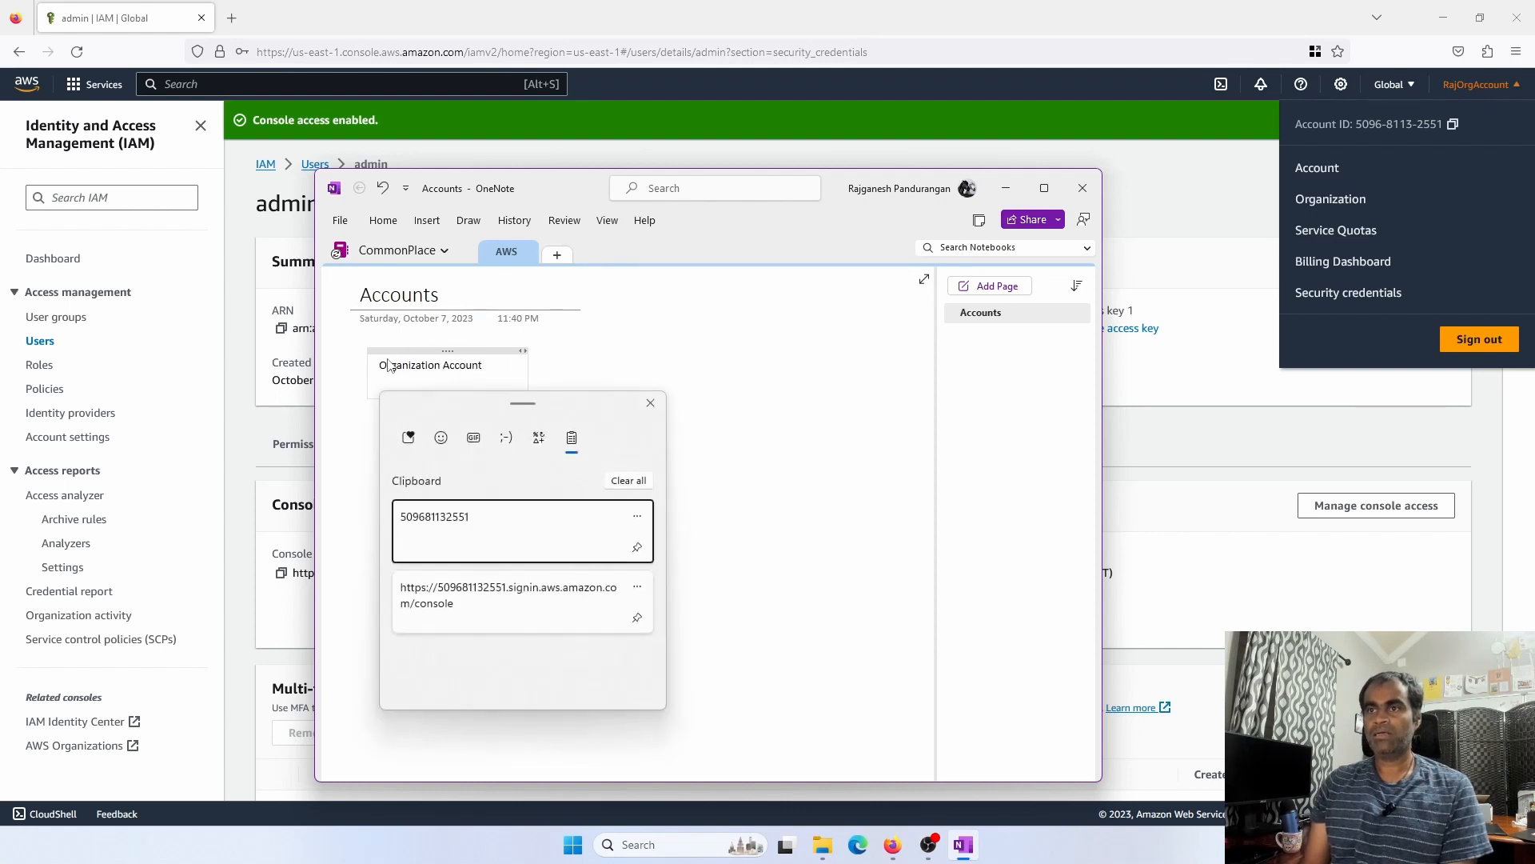
pyautogui.click(462, 543)
pyautogui.click(462, 529)
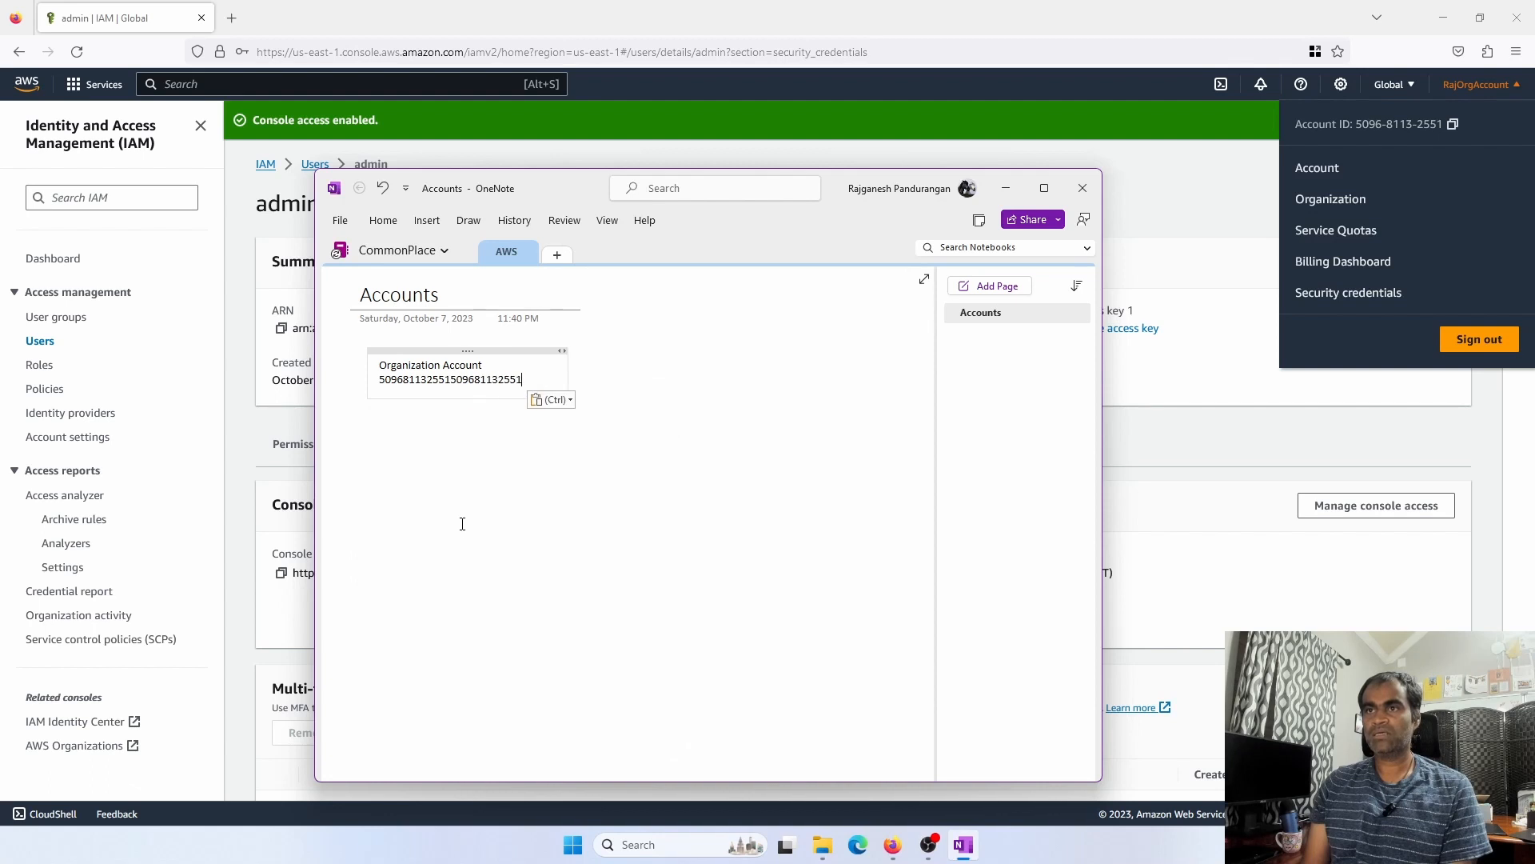
pyautogui.moveTo(453, 381); pyautogui.dragTo(527, 380)
pyautogui.click(456, 382)
pyautogui.doubleClick(449, 381)
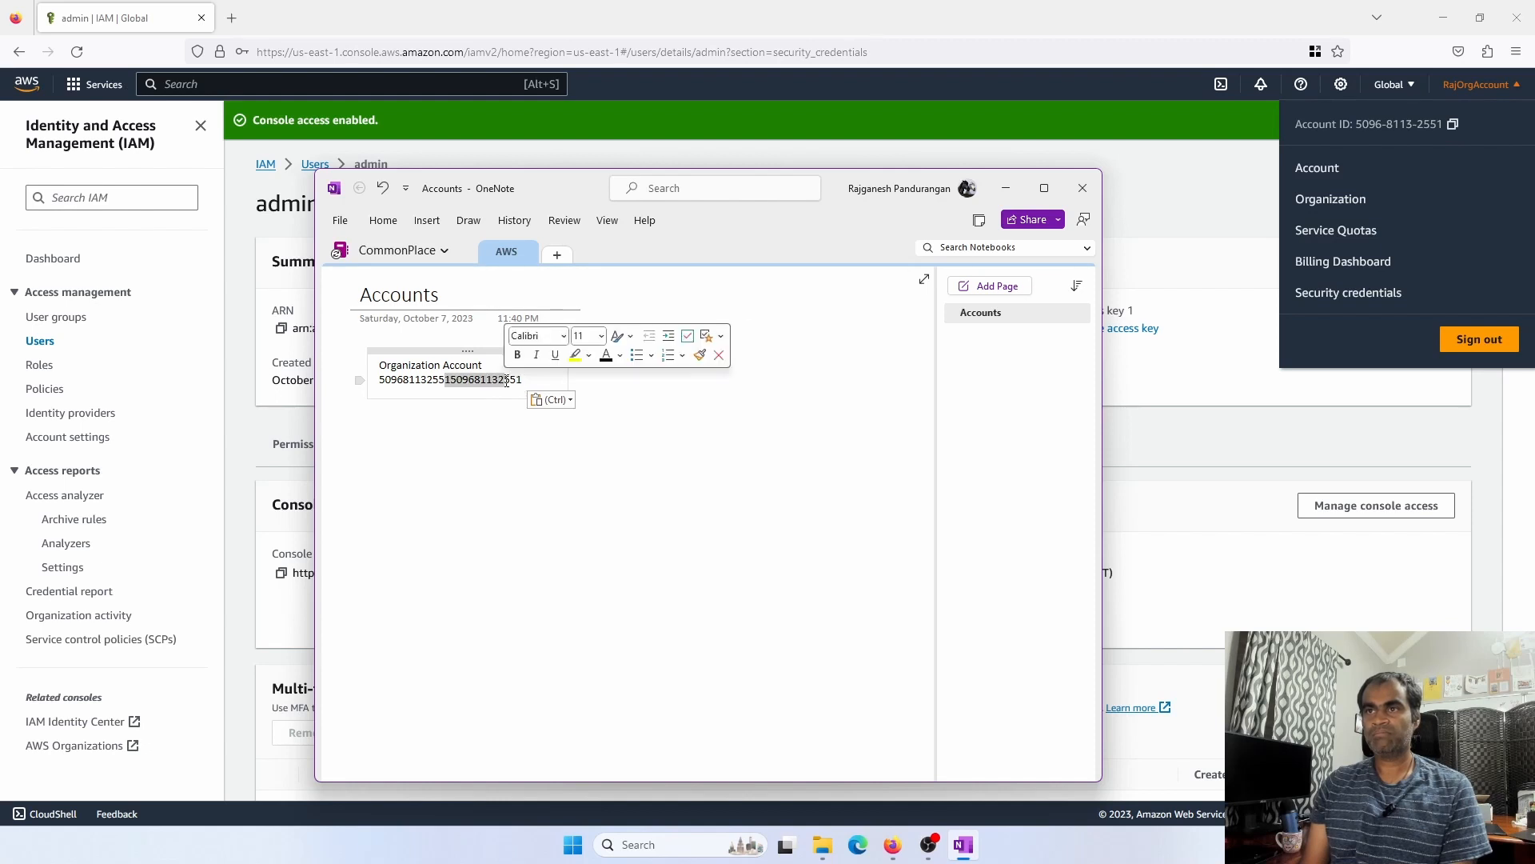
pyautogui.click(446, 382)
pyautogui.moveTo(453, 381); pyautogui.dragTo(519, 382)
pyautogui.click(523, 387)
# Delete the duplicated account ID digits and add blank lines below the ID
pyautogui.press('BackSpace')
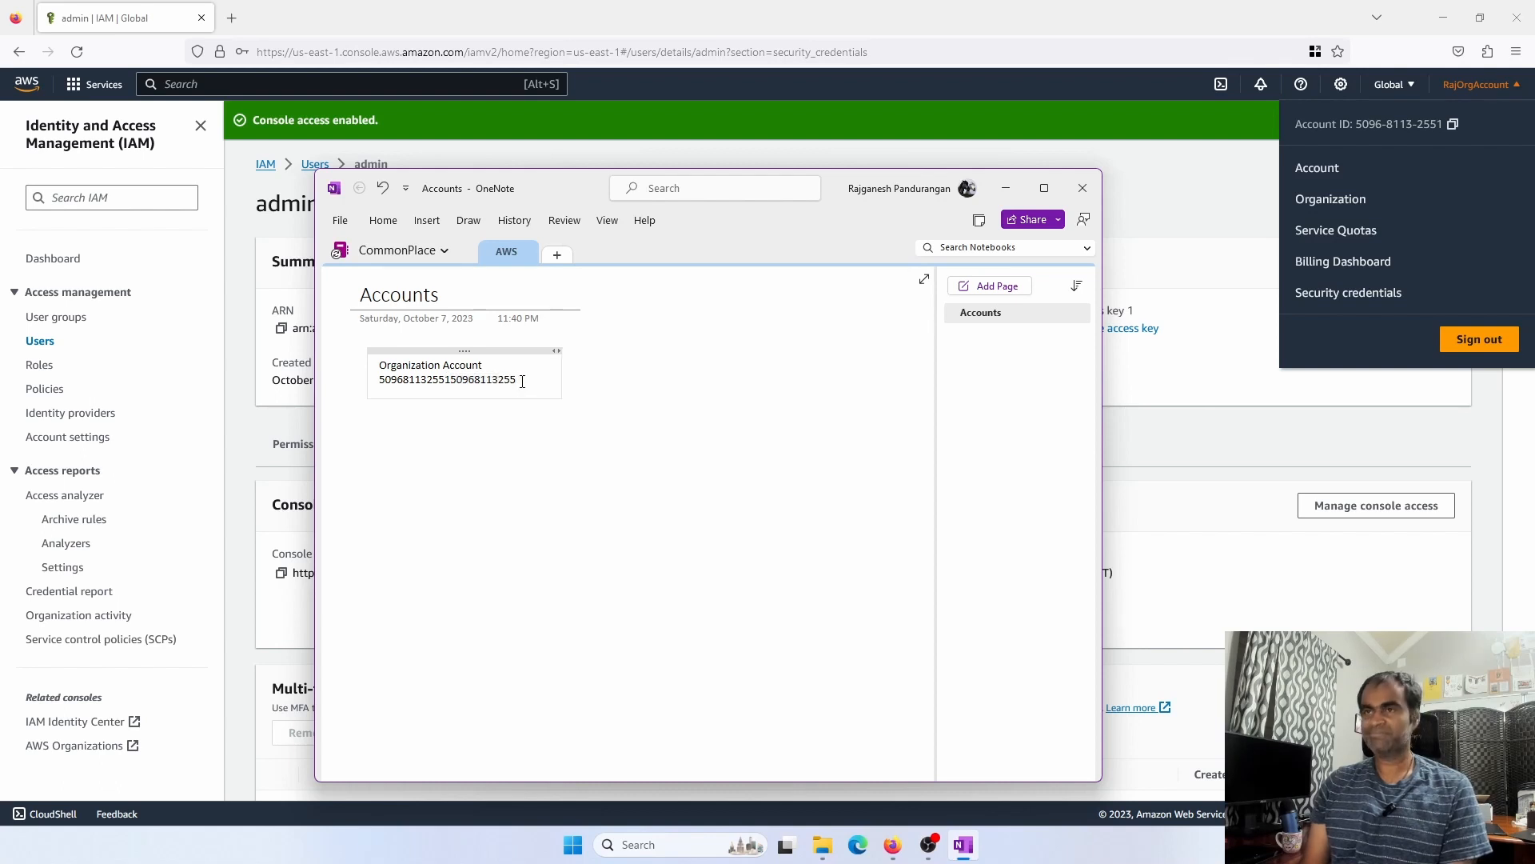
pyautogui.press('Return')
pyautogui.doubleClick(521, 382)
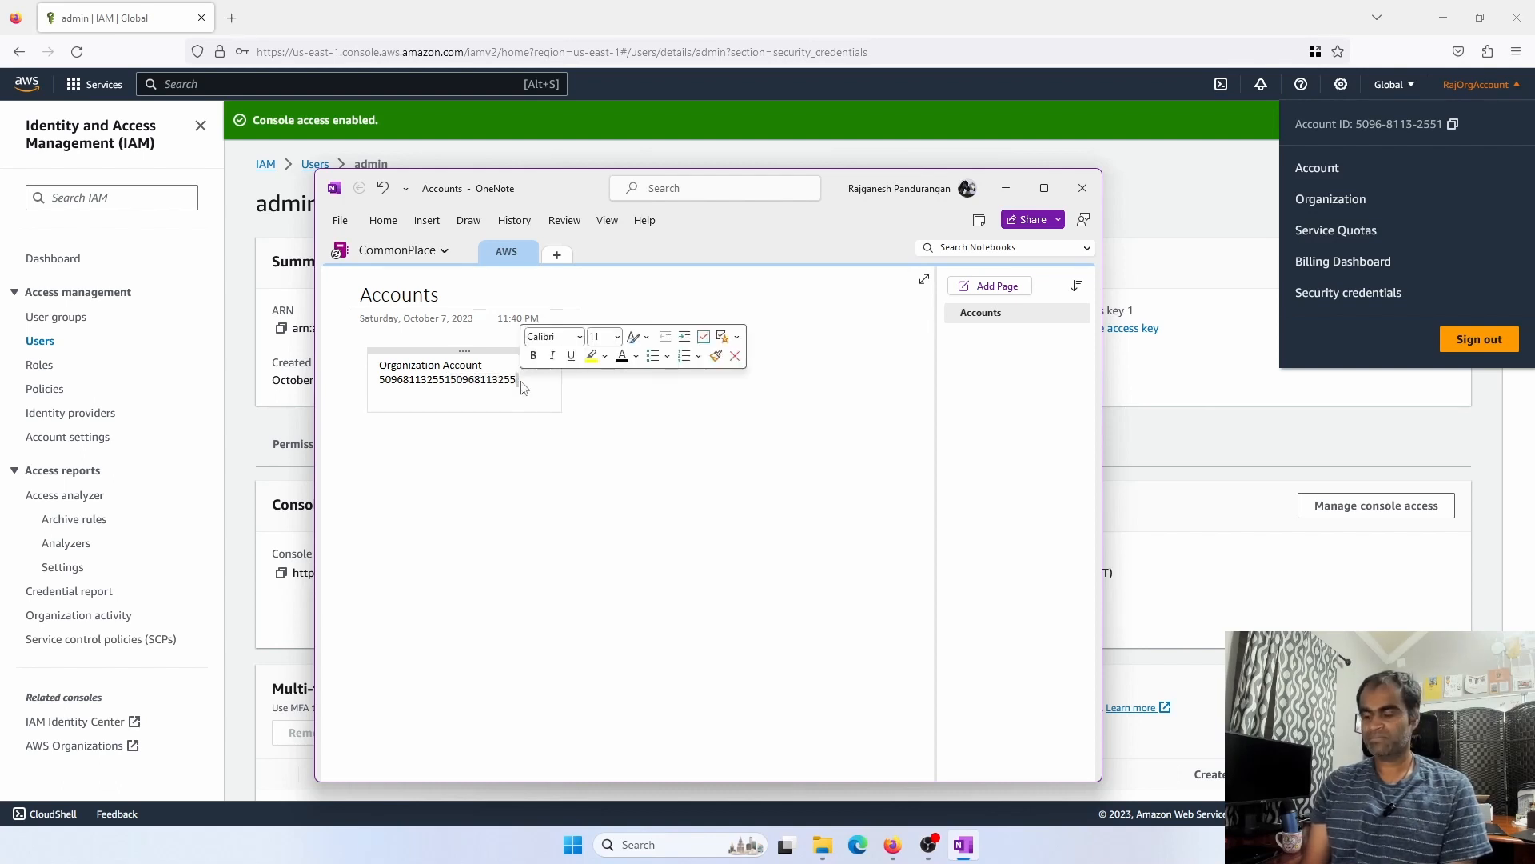
pyautogui.press('BackSpace')
pyautogui.press('BackSpace')
pyautogui.press('BackSpace')
pyautogui.press('BackSpace')
pyautogui.press('BackSpace')
pyautogui.press('BackSpace')
pyautogui.press('BackSpace')
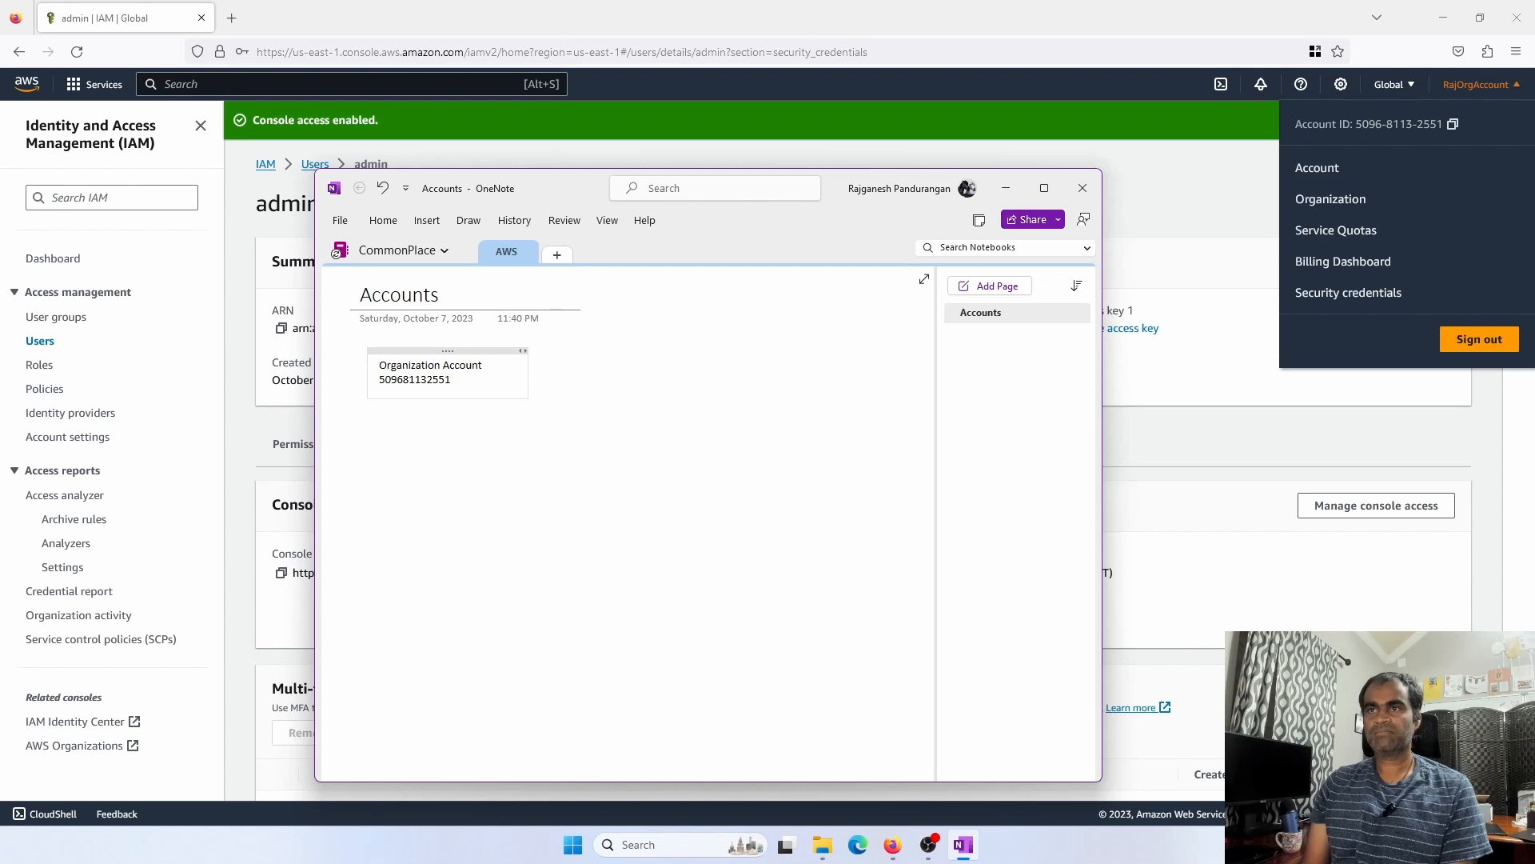
pyautogui.press('Return')
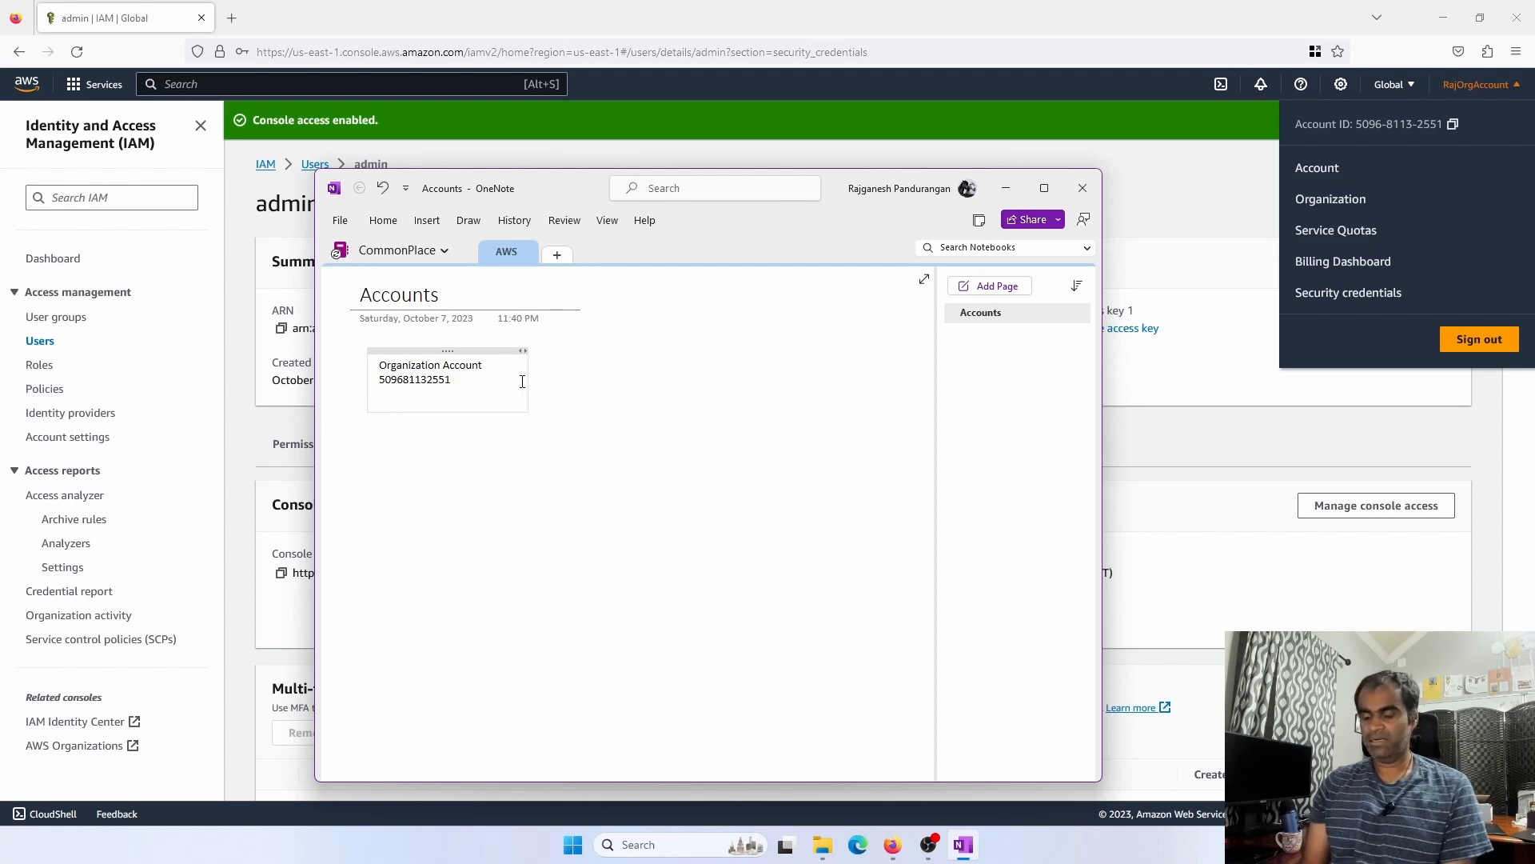
pyautogui.press('Return')
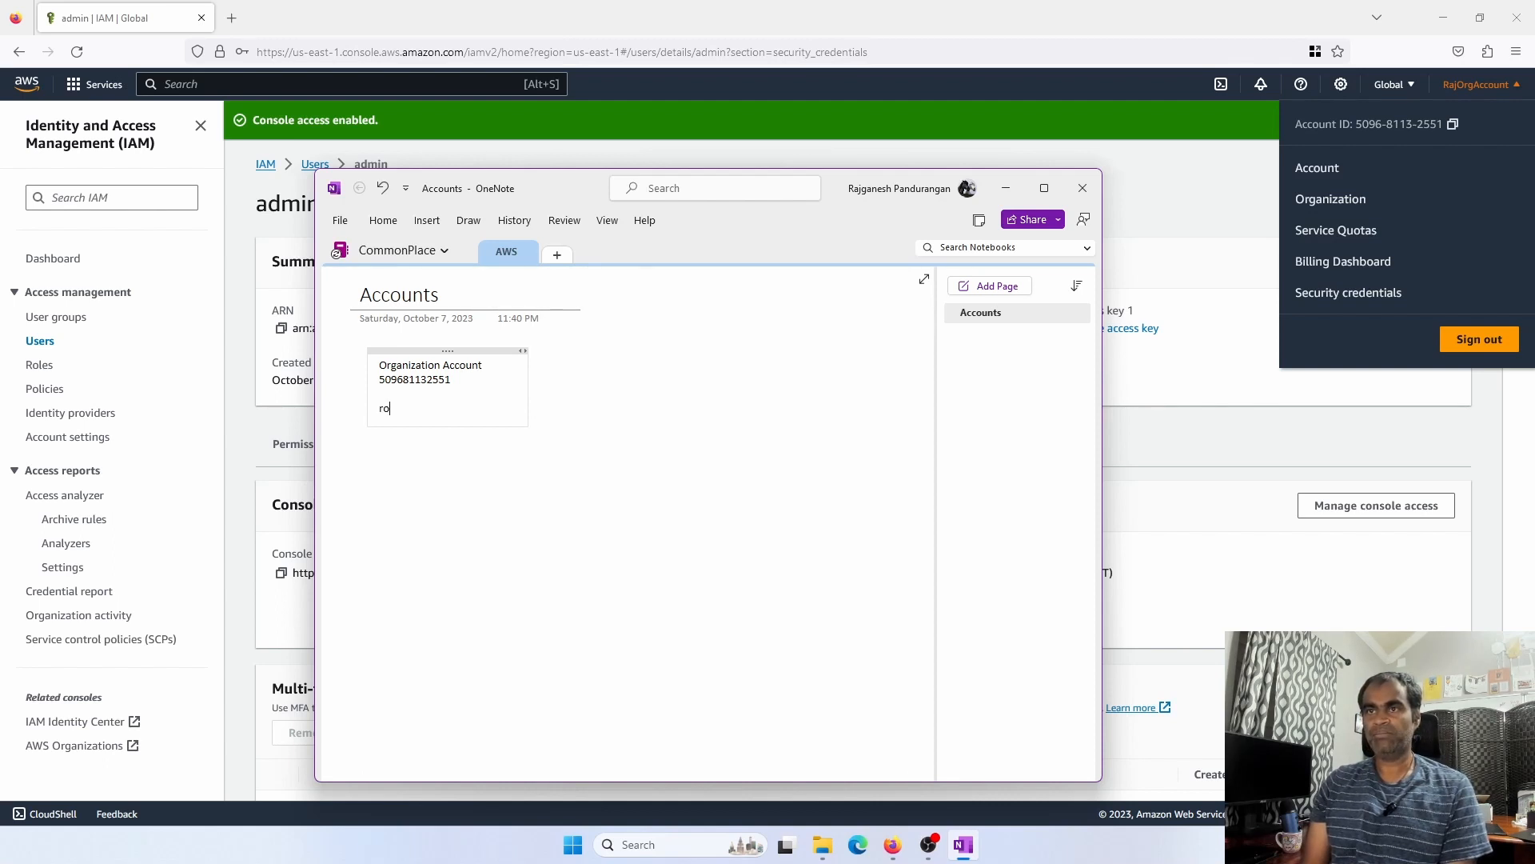
# Add 'root' and 'Admin' lines beneath the account ID
pyautogui.write('root')
pyautogui.press('Return')
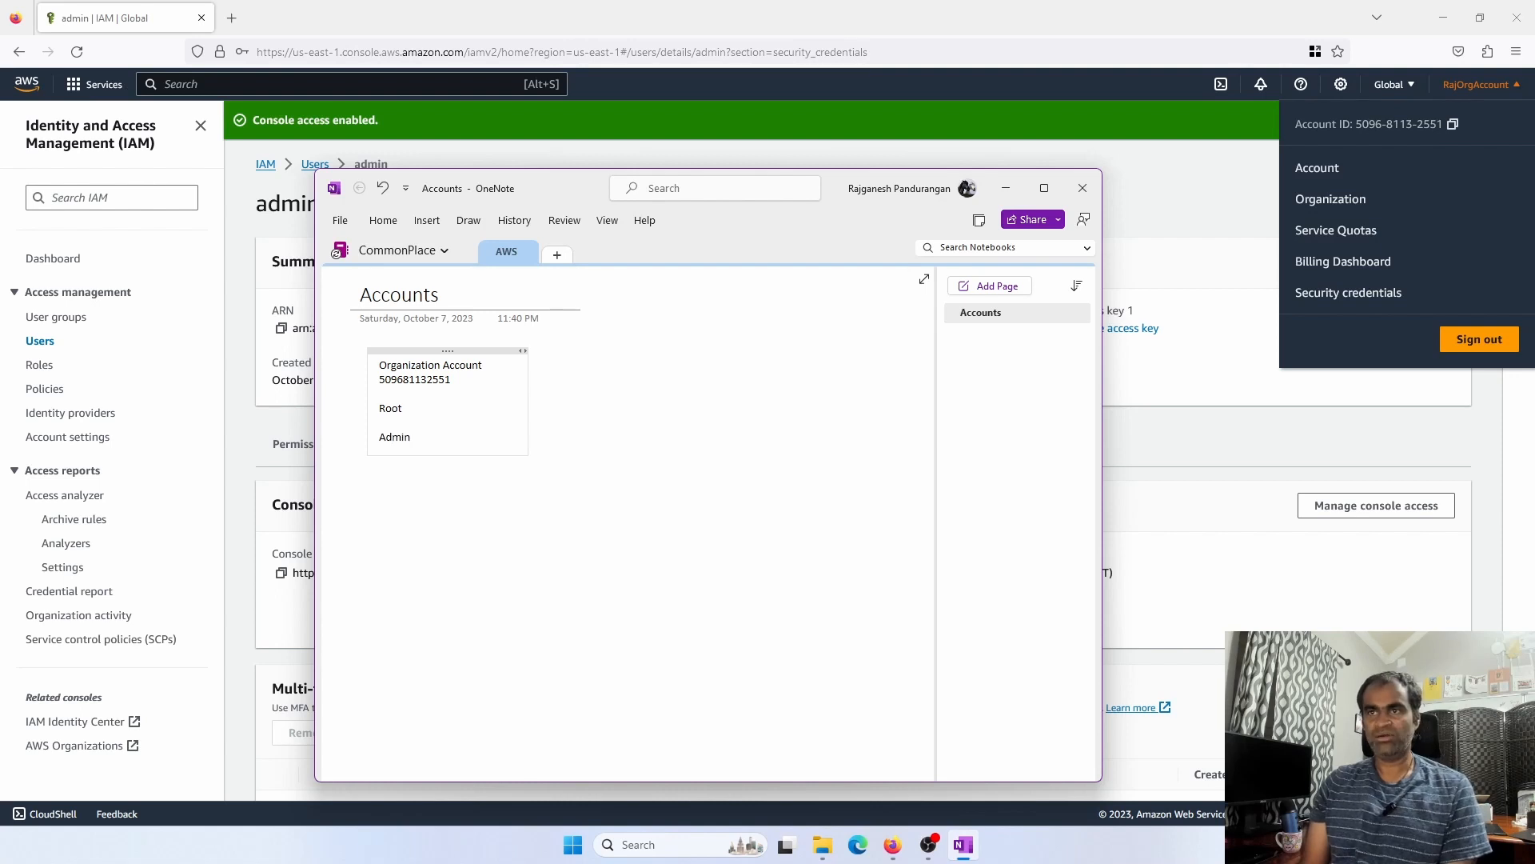
pyautogui.write('Admin')
pyautogui.press('Return')
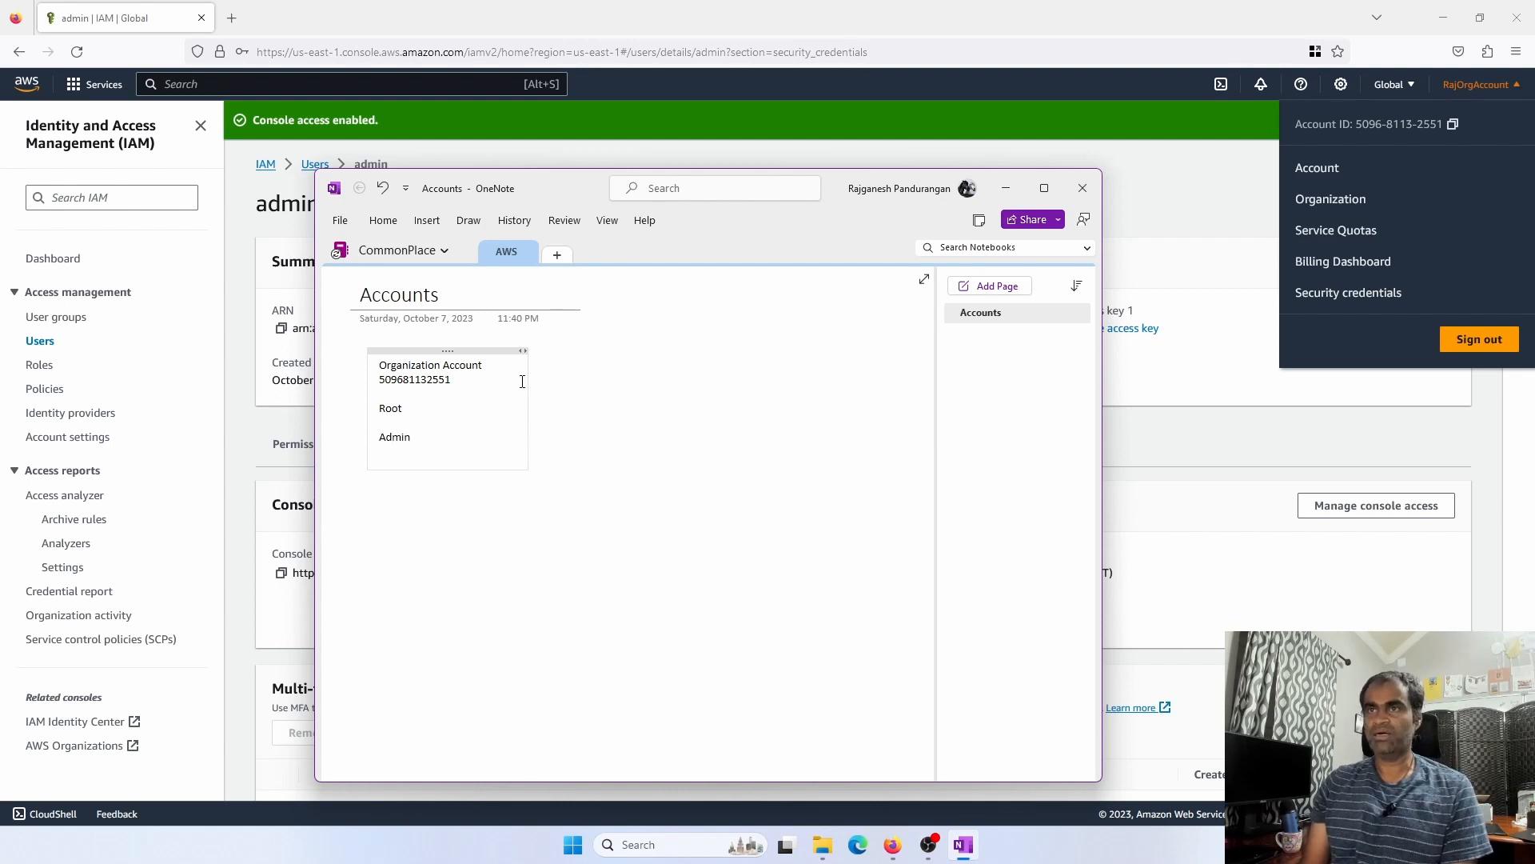
# Copy admin's console sign-in link and paste it under Admin in the OneNote note
pyautogui.click(1228, 383)
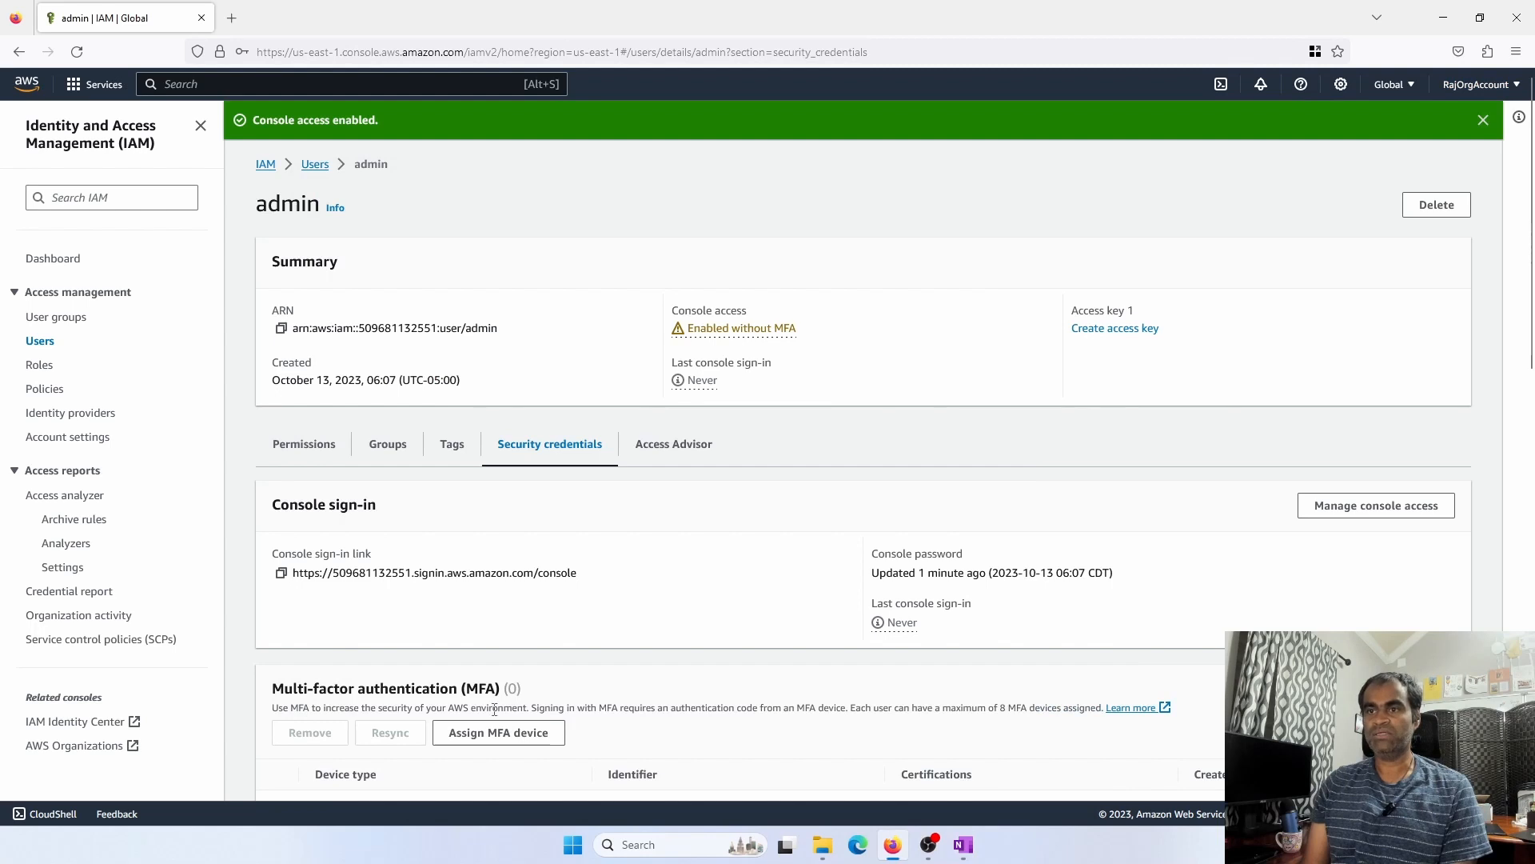
pyautogui.click(282, 574)
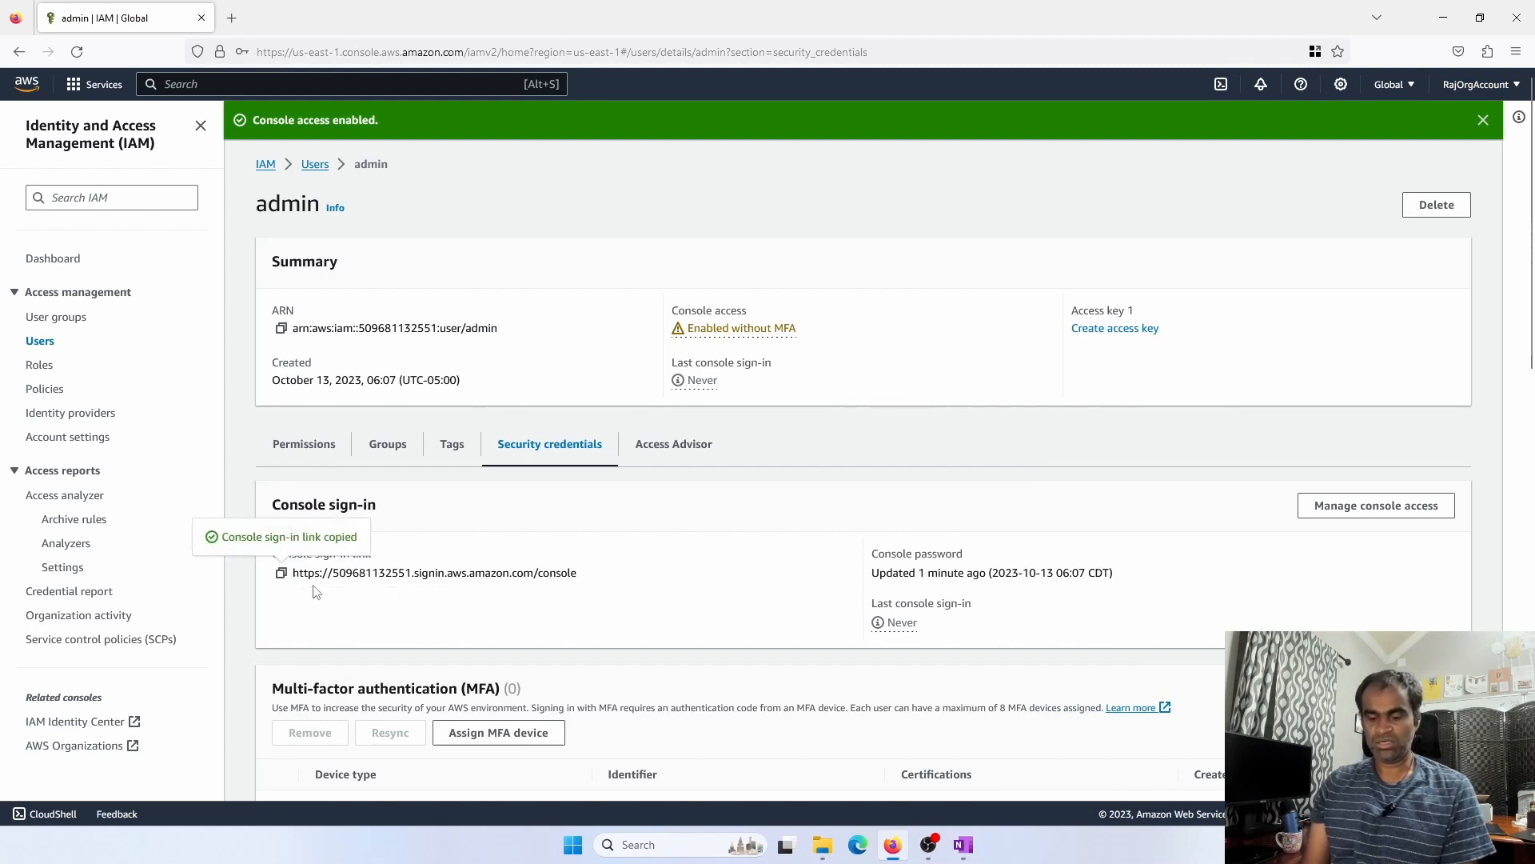
pyautogui.press('super+Tab')
pyautogui.press('super+Tab')
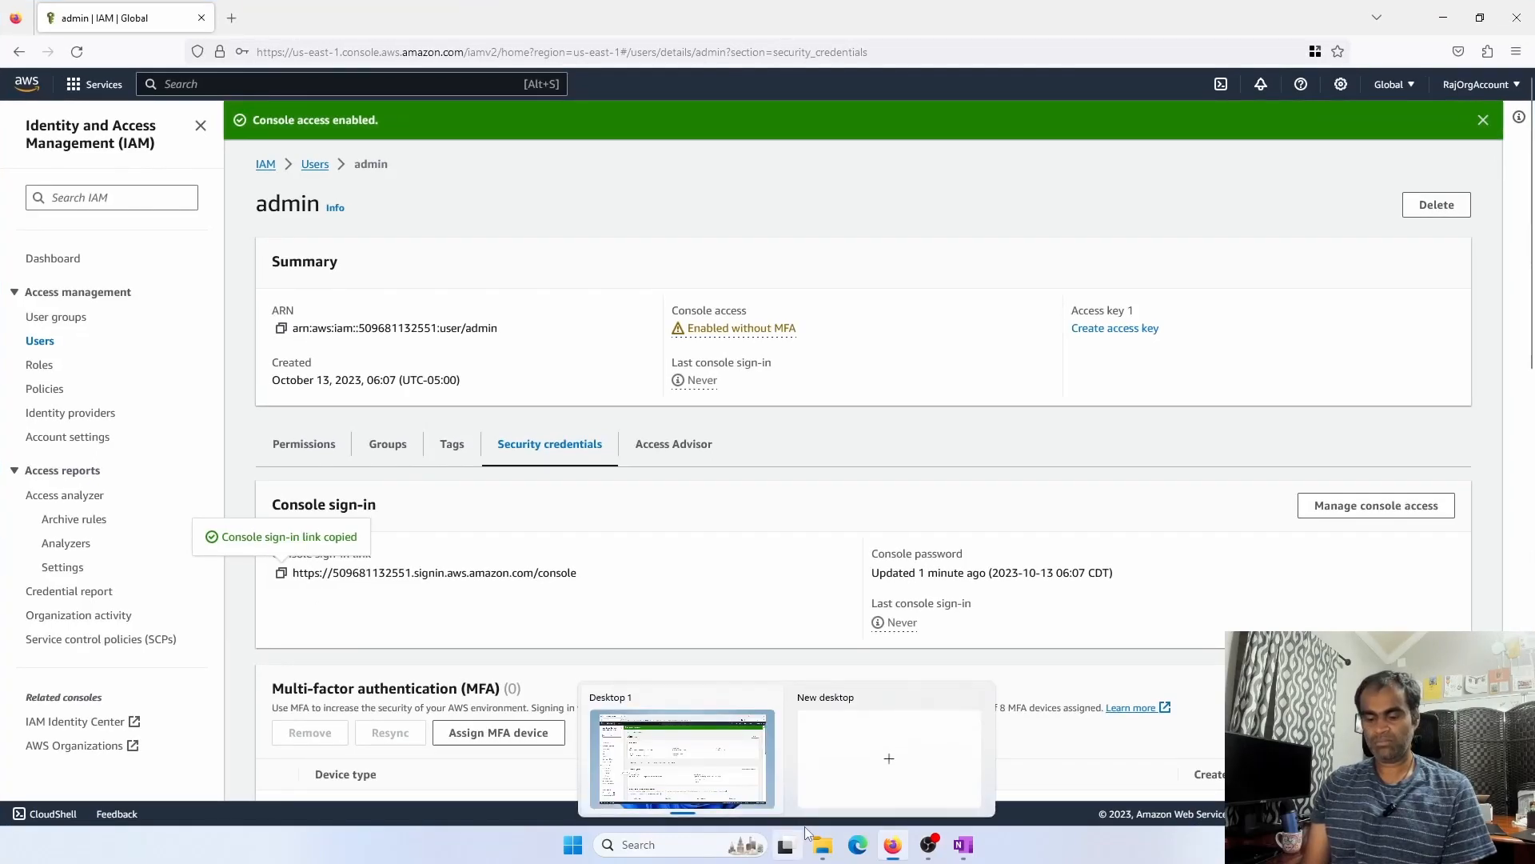
pyautogui.hotkey('alt', 'Tab')
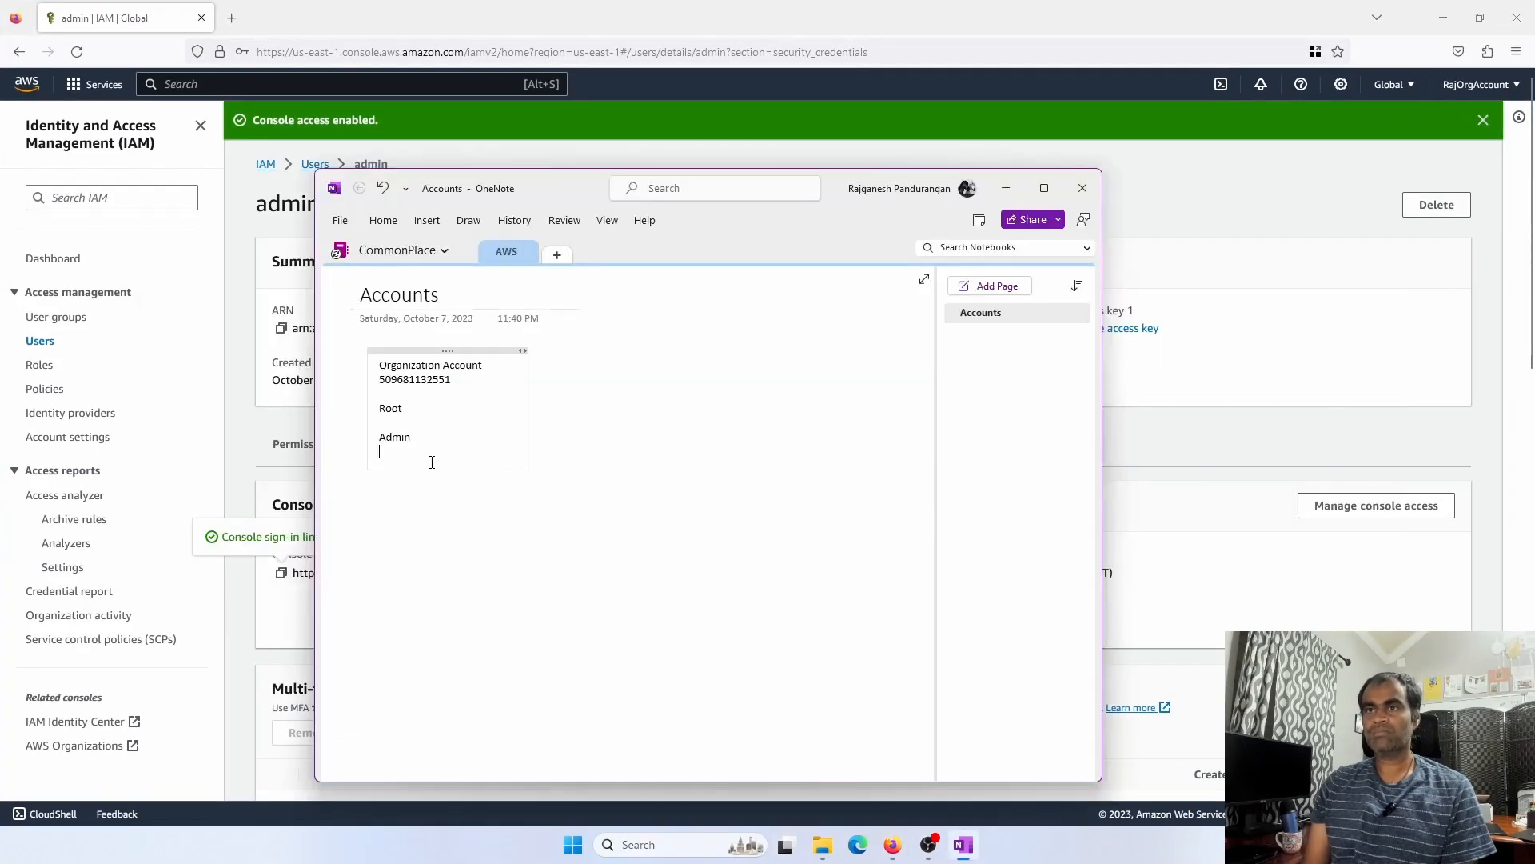
pyautogui.press('Return')
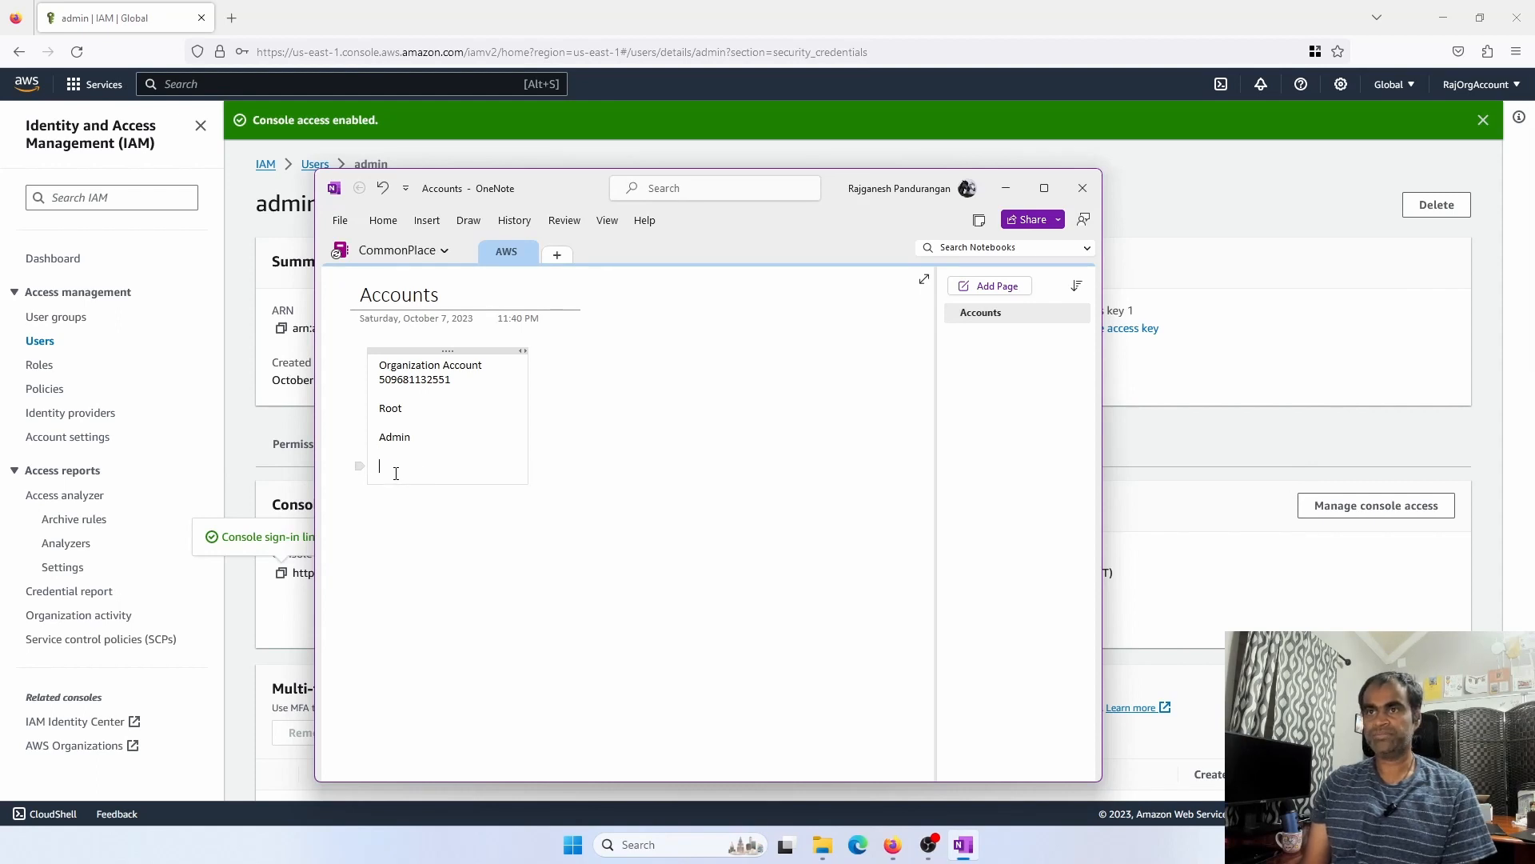
pyautogui.rightClick(395, 472)
pyautogui.click(434, 557)
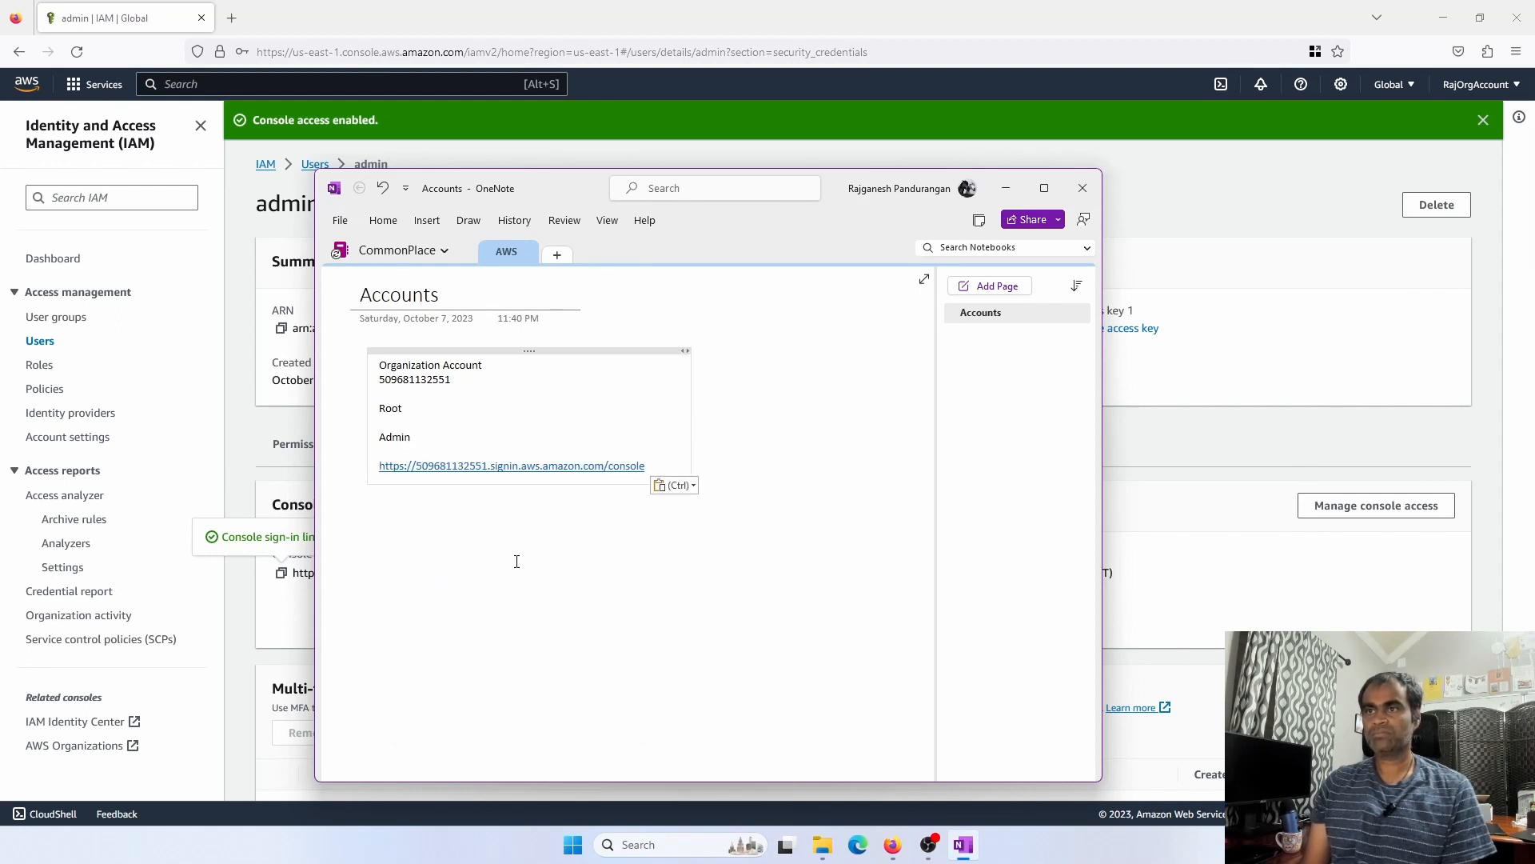
pyautogui.click(1183, 466)
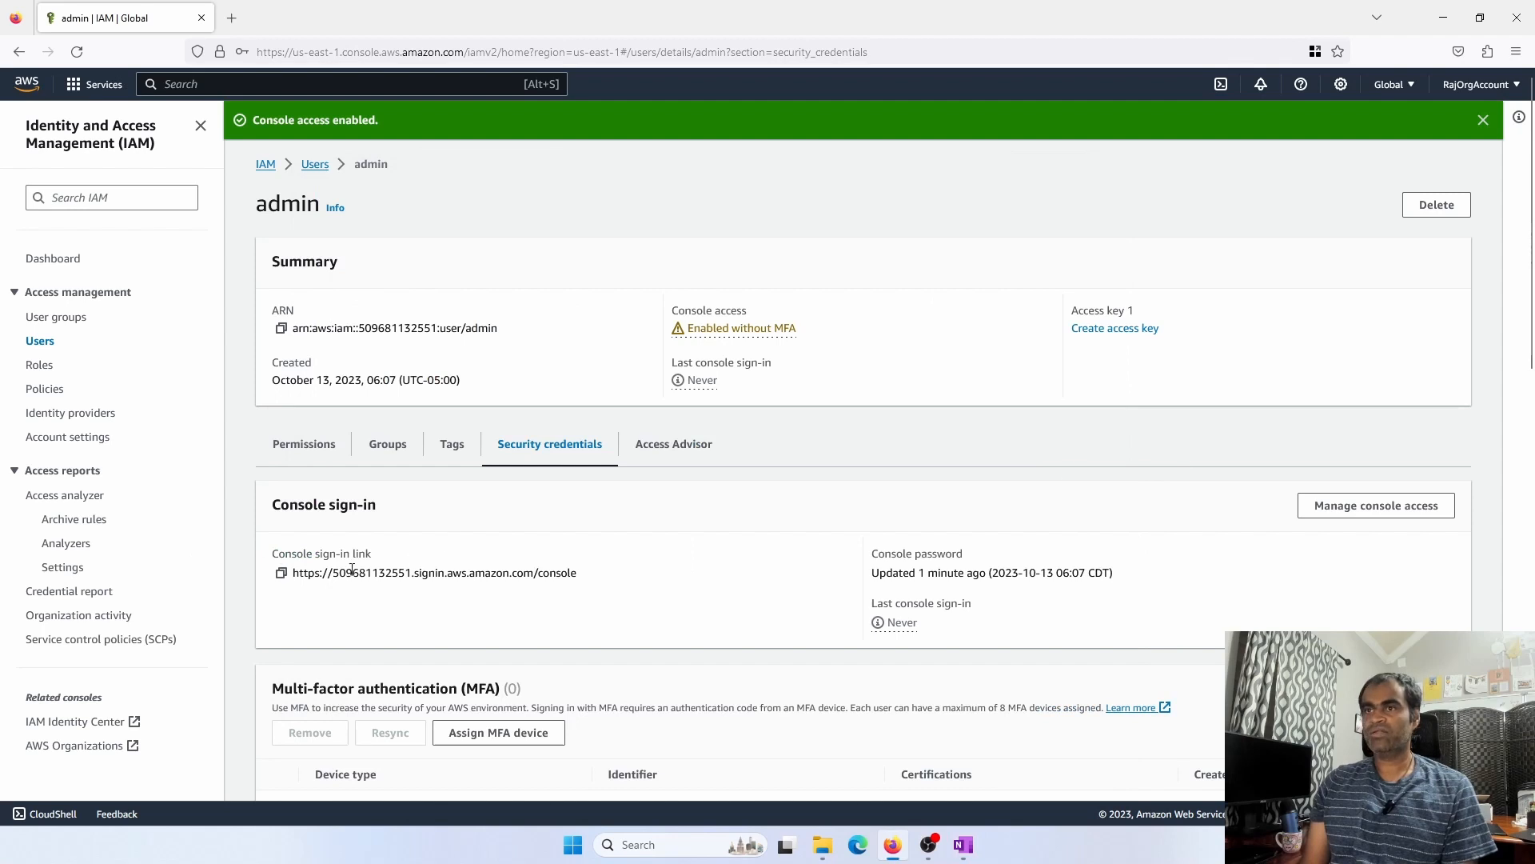
pyautogui.scroll(-6, 604, 689)
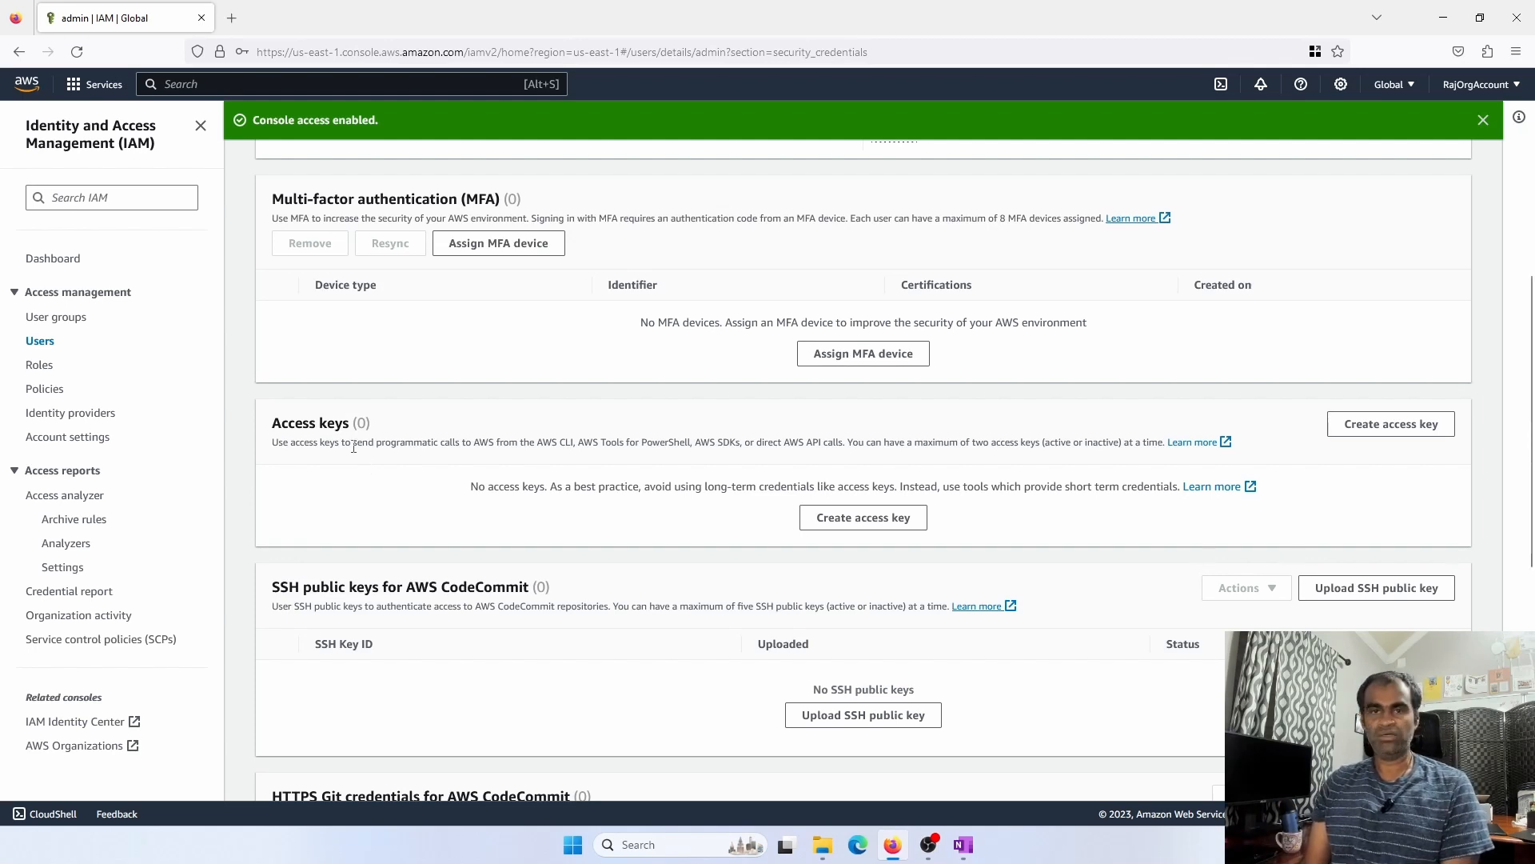
pyautogui.scroll(3, 468, 552)
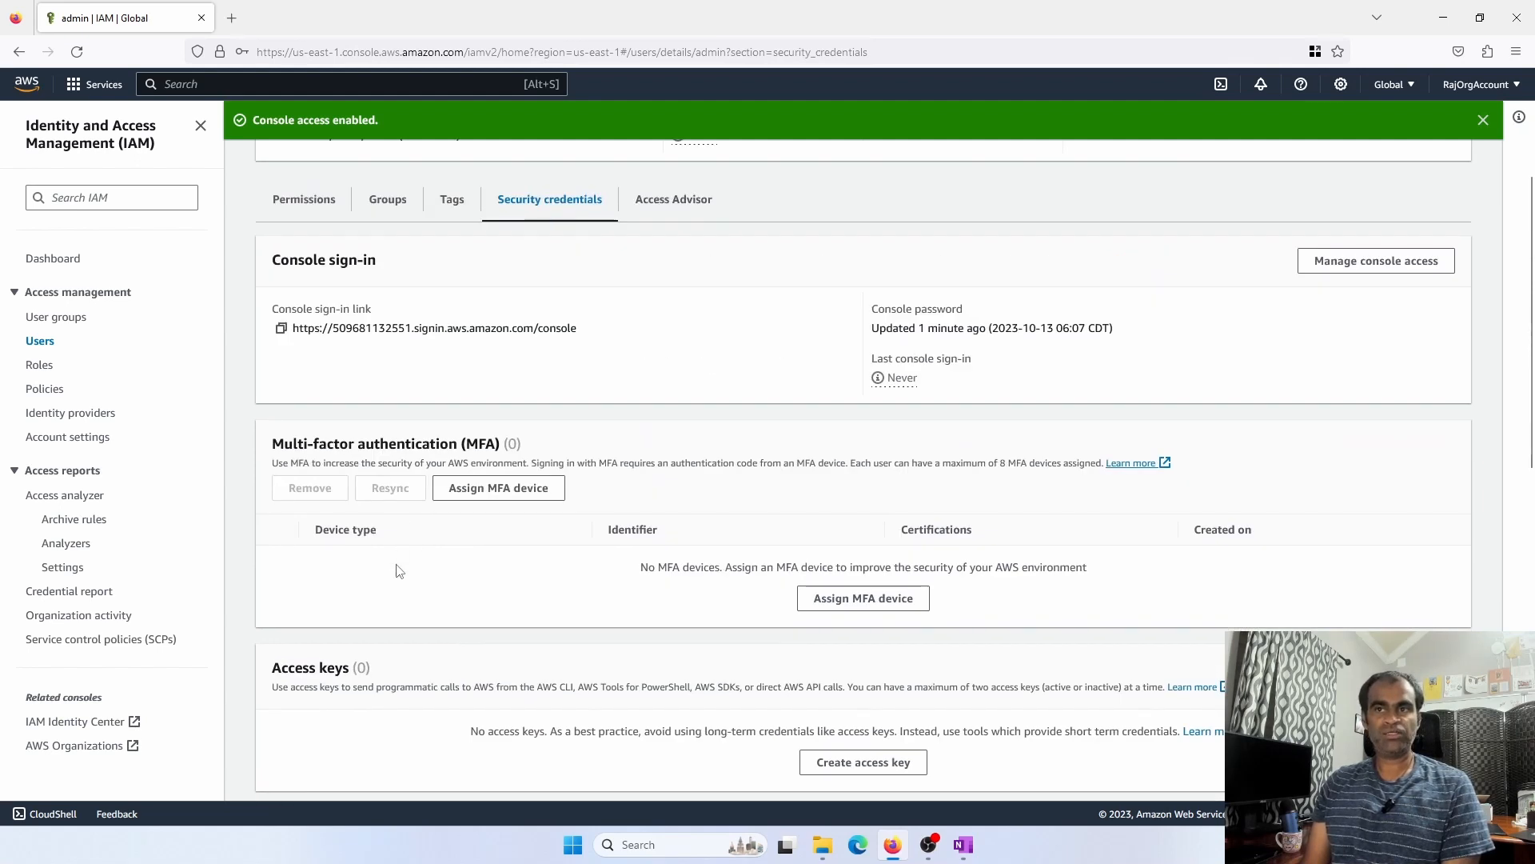
pyautogui.scroll(3, 324, 448)
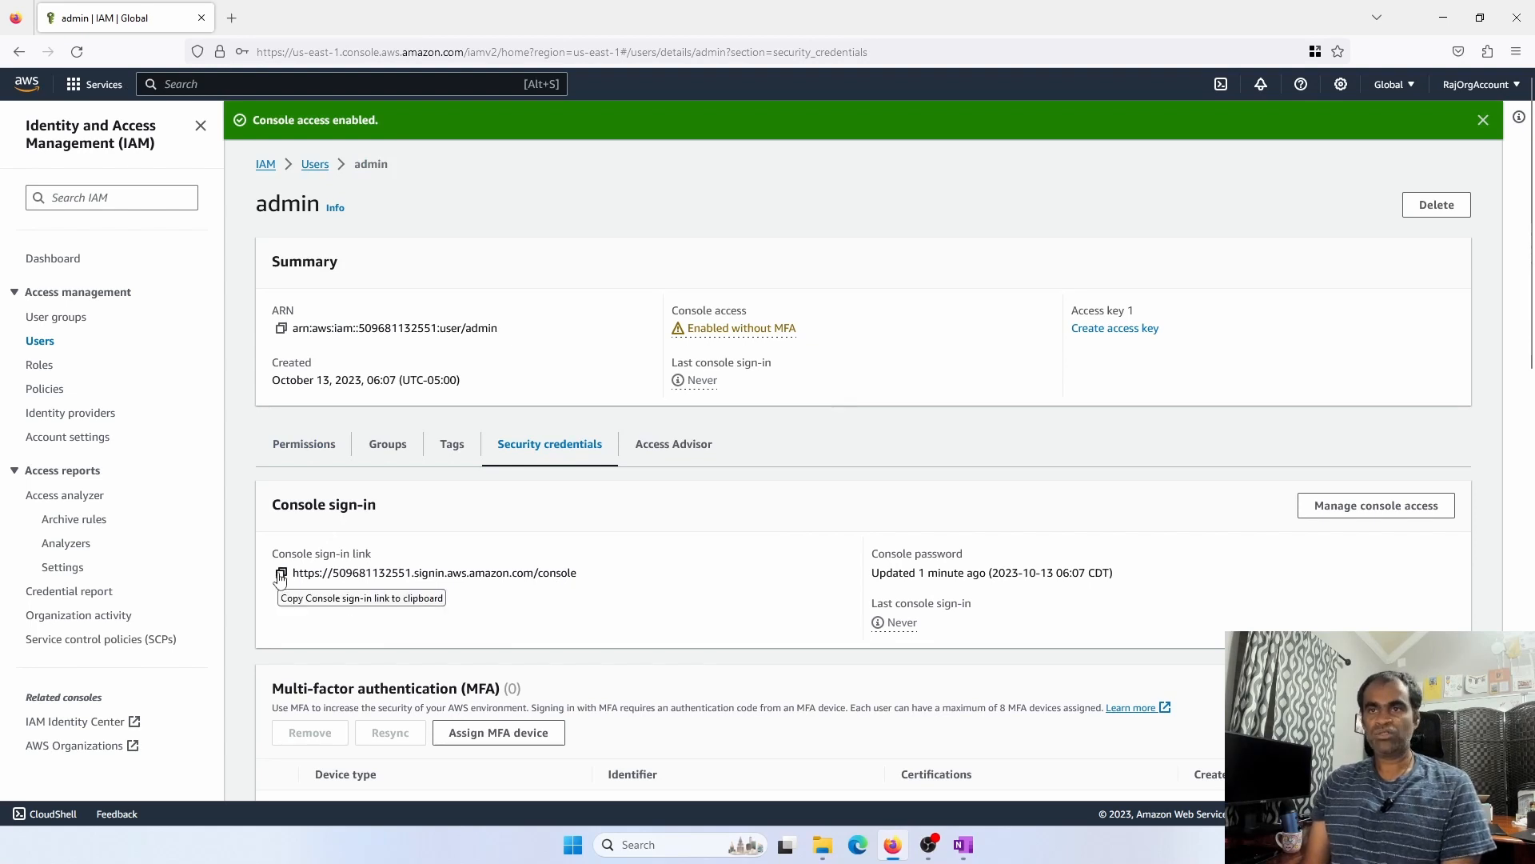
# Open the copied console sign-in link in a new browser tab
pyautogui.click(281, 574)
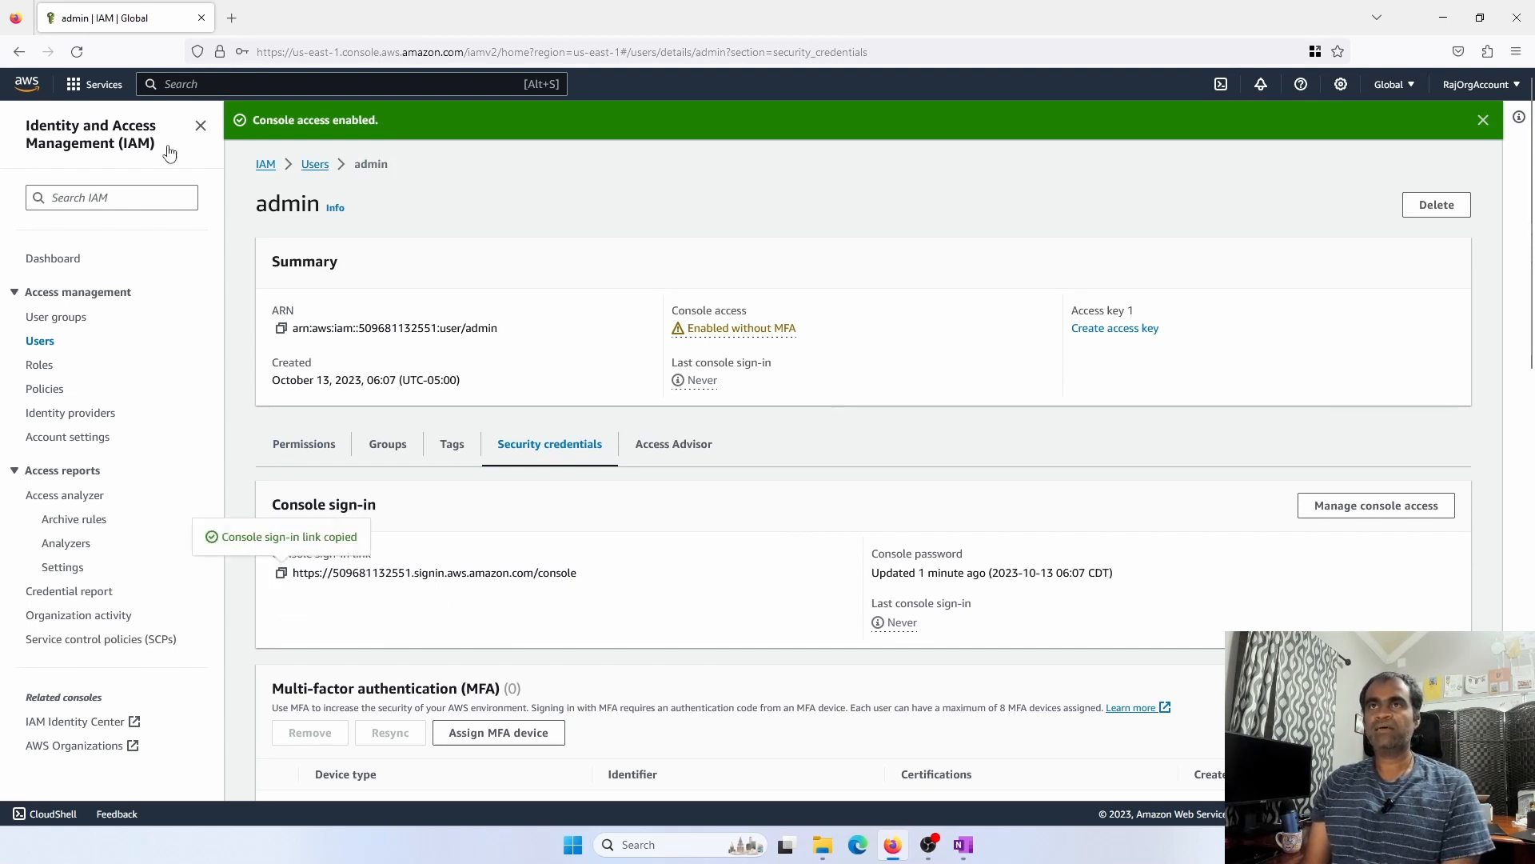
pyautogui.click(231, 19)
pyautogui.rightClick(238, 50)
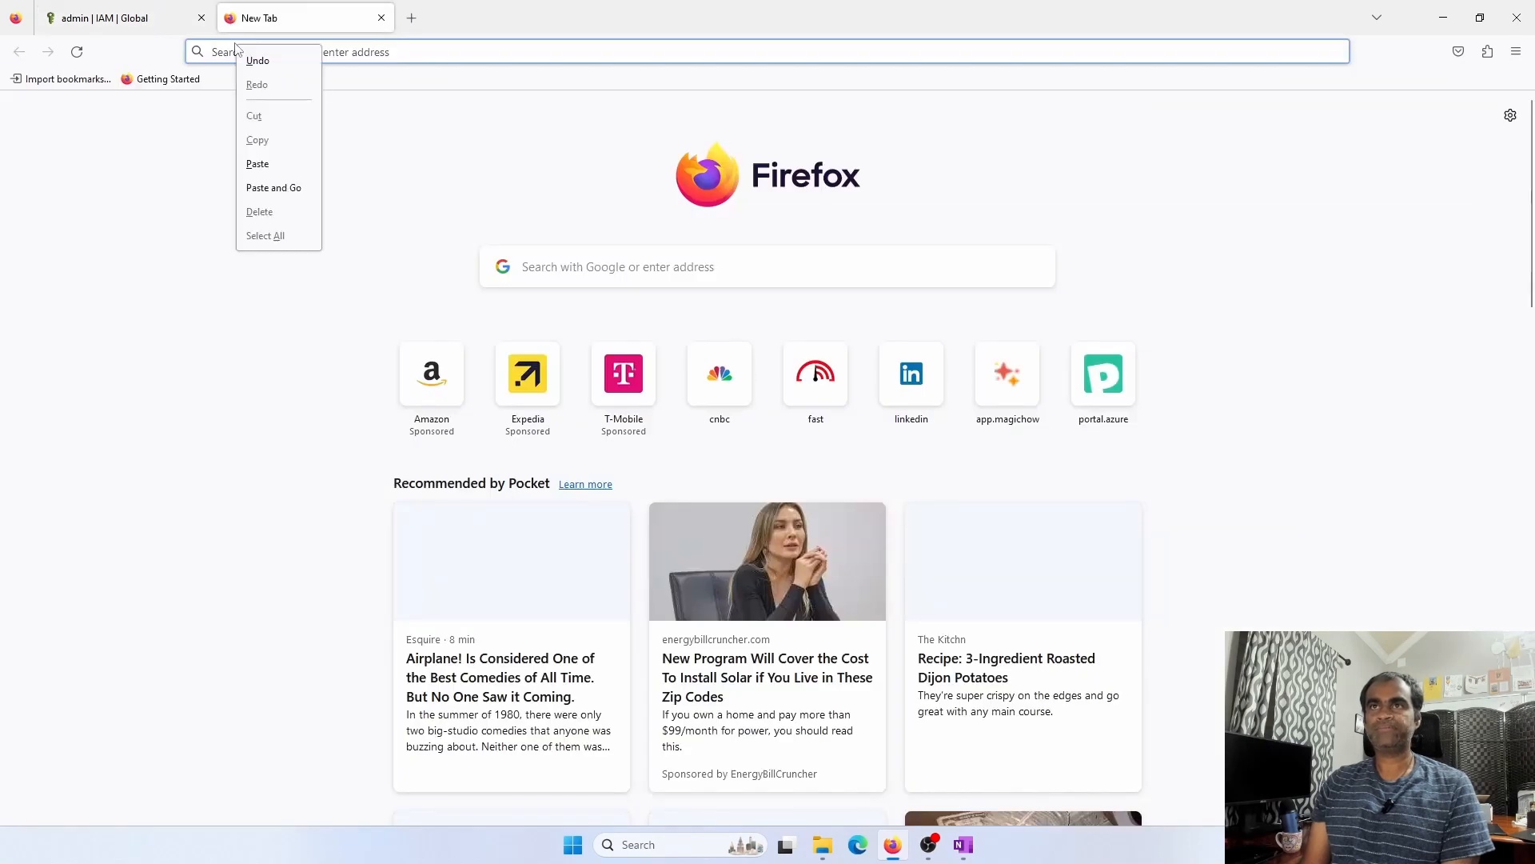
pyautogui.click(274, 187)
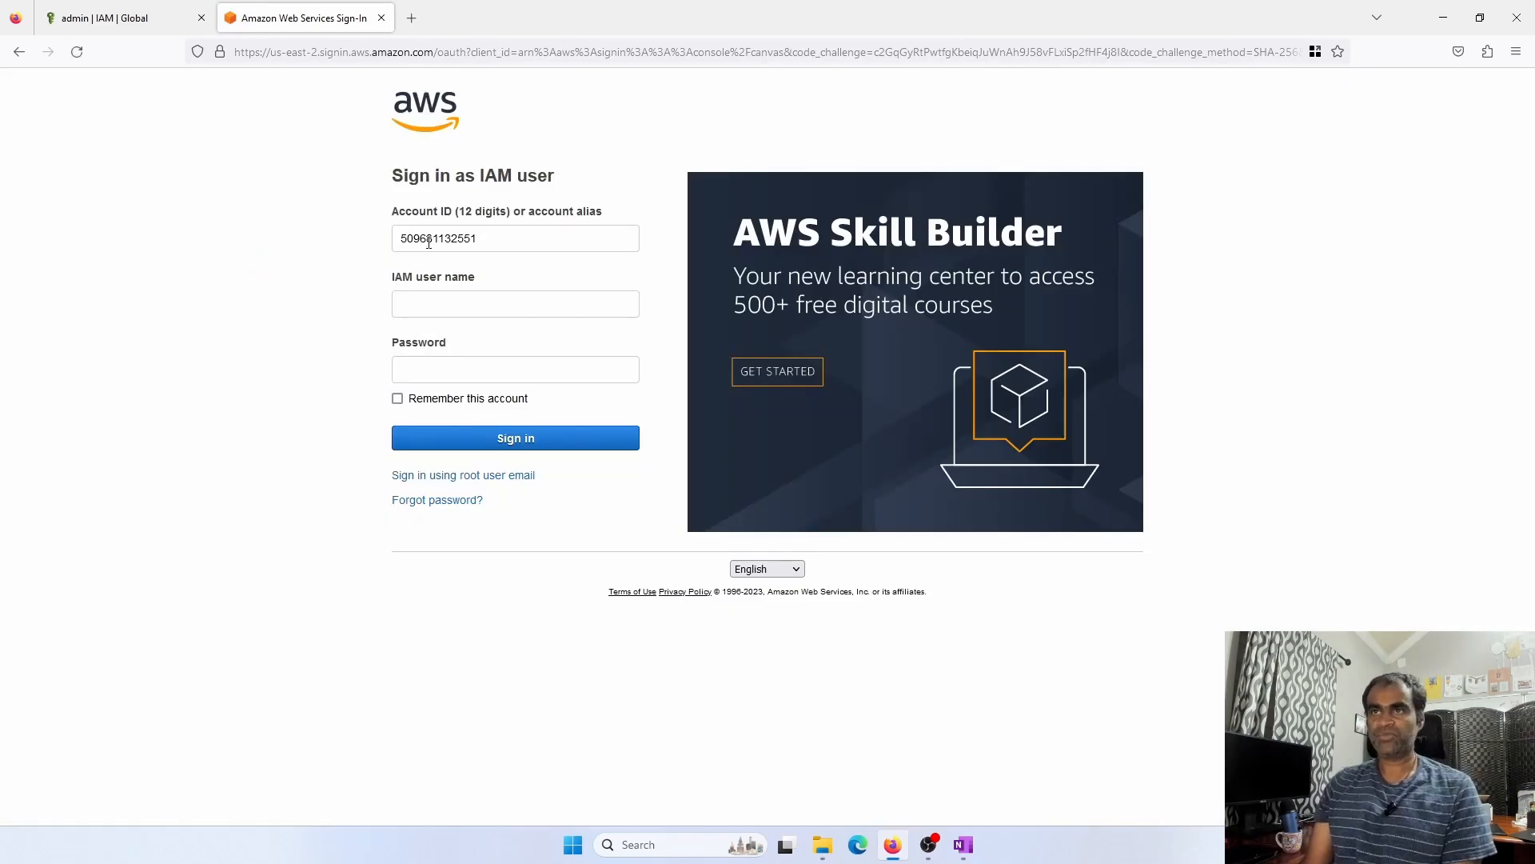
# Sign in as IAM user admin with the account ID and password
pyautogui.doubleClick(486, 238)
pyautogui.click(459, 302)
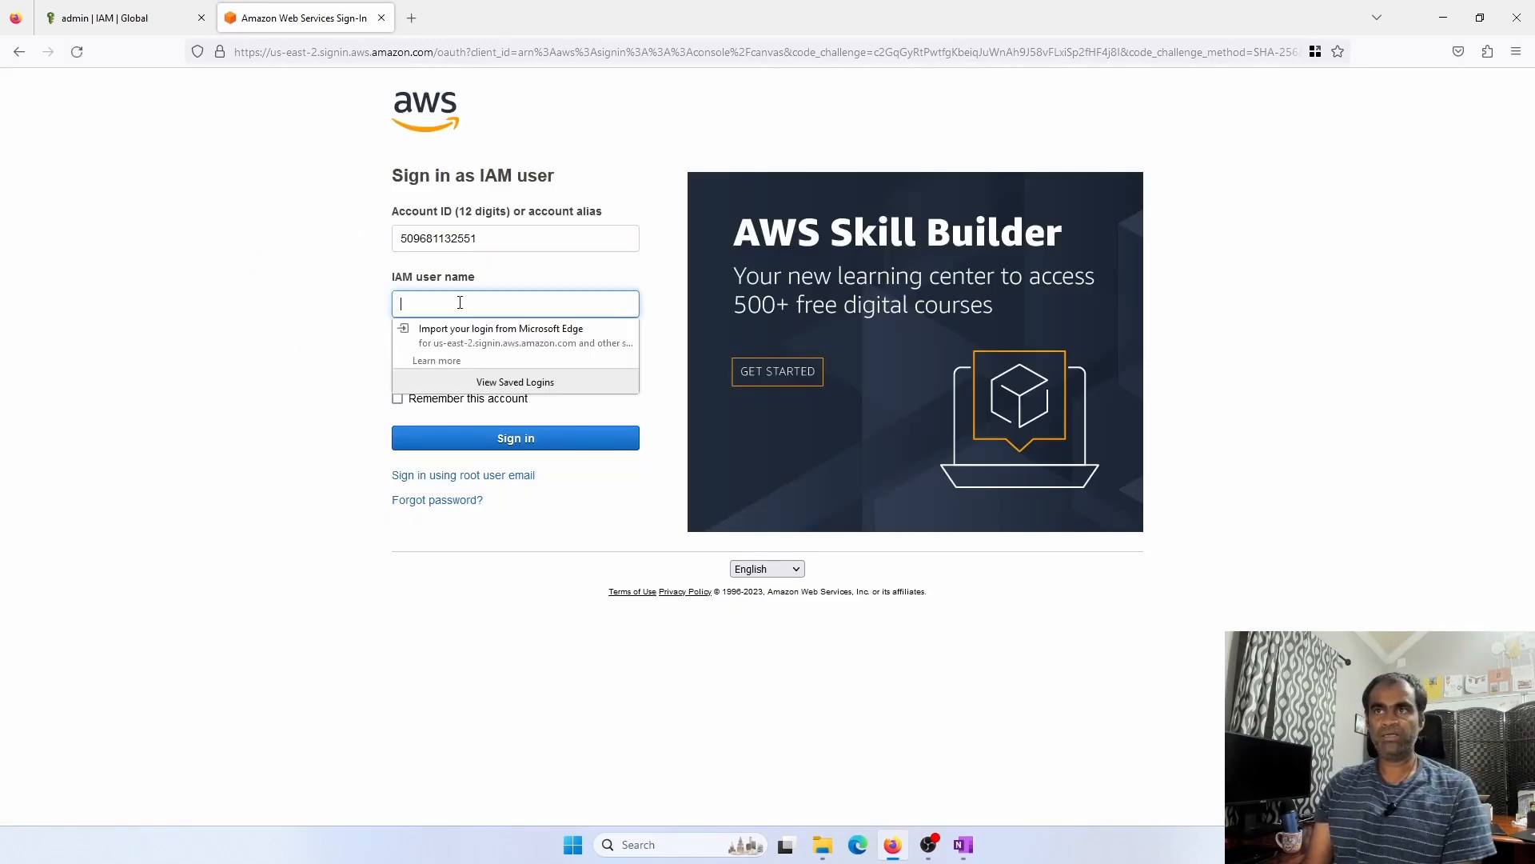
pyautogui.write('ahm')
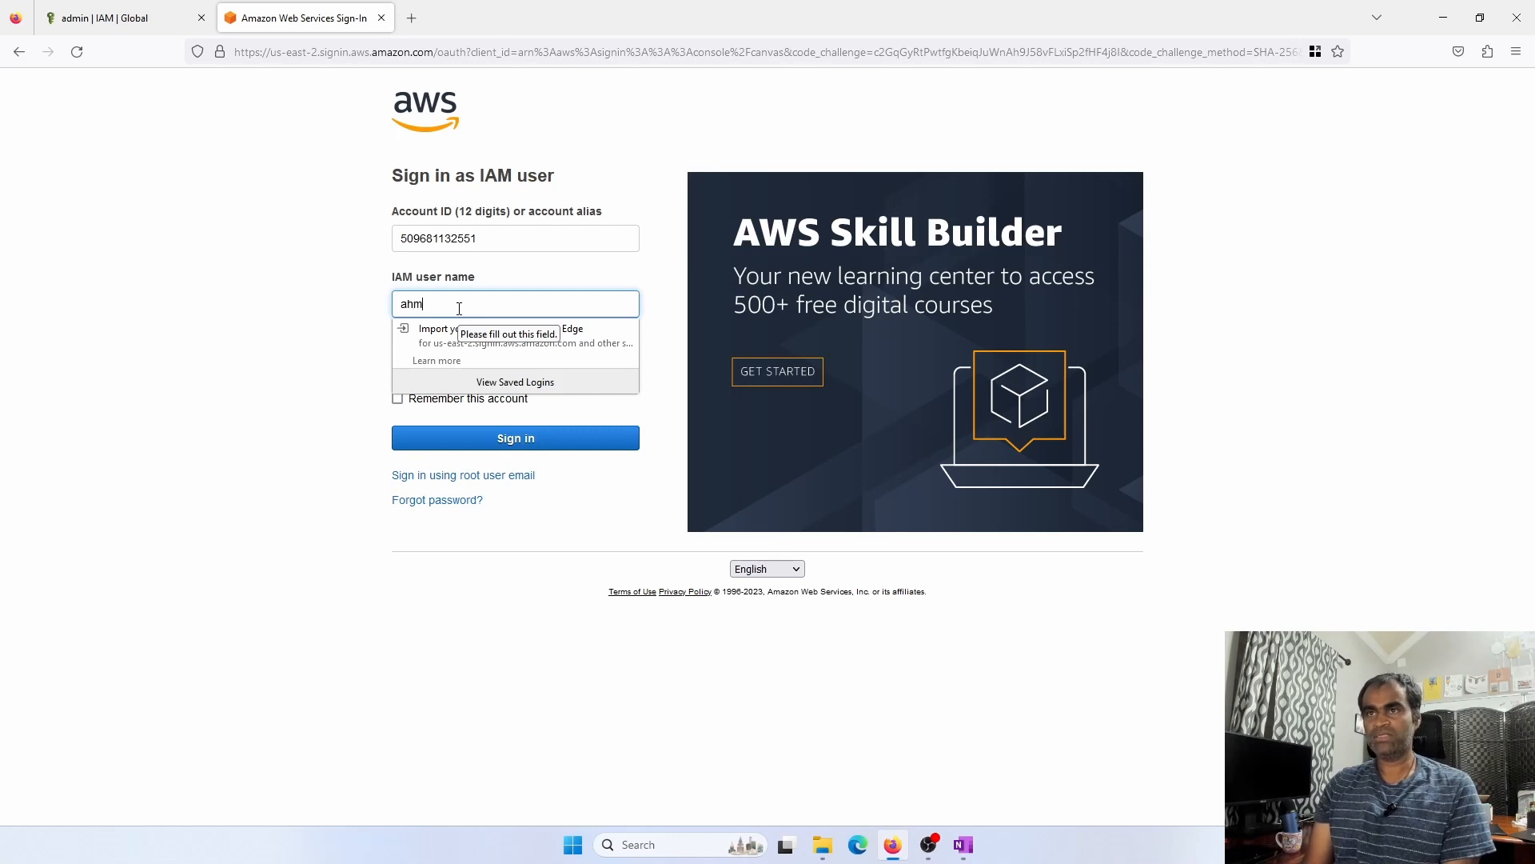
pyautogui.write('dmin')
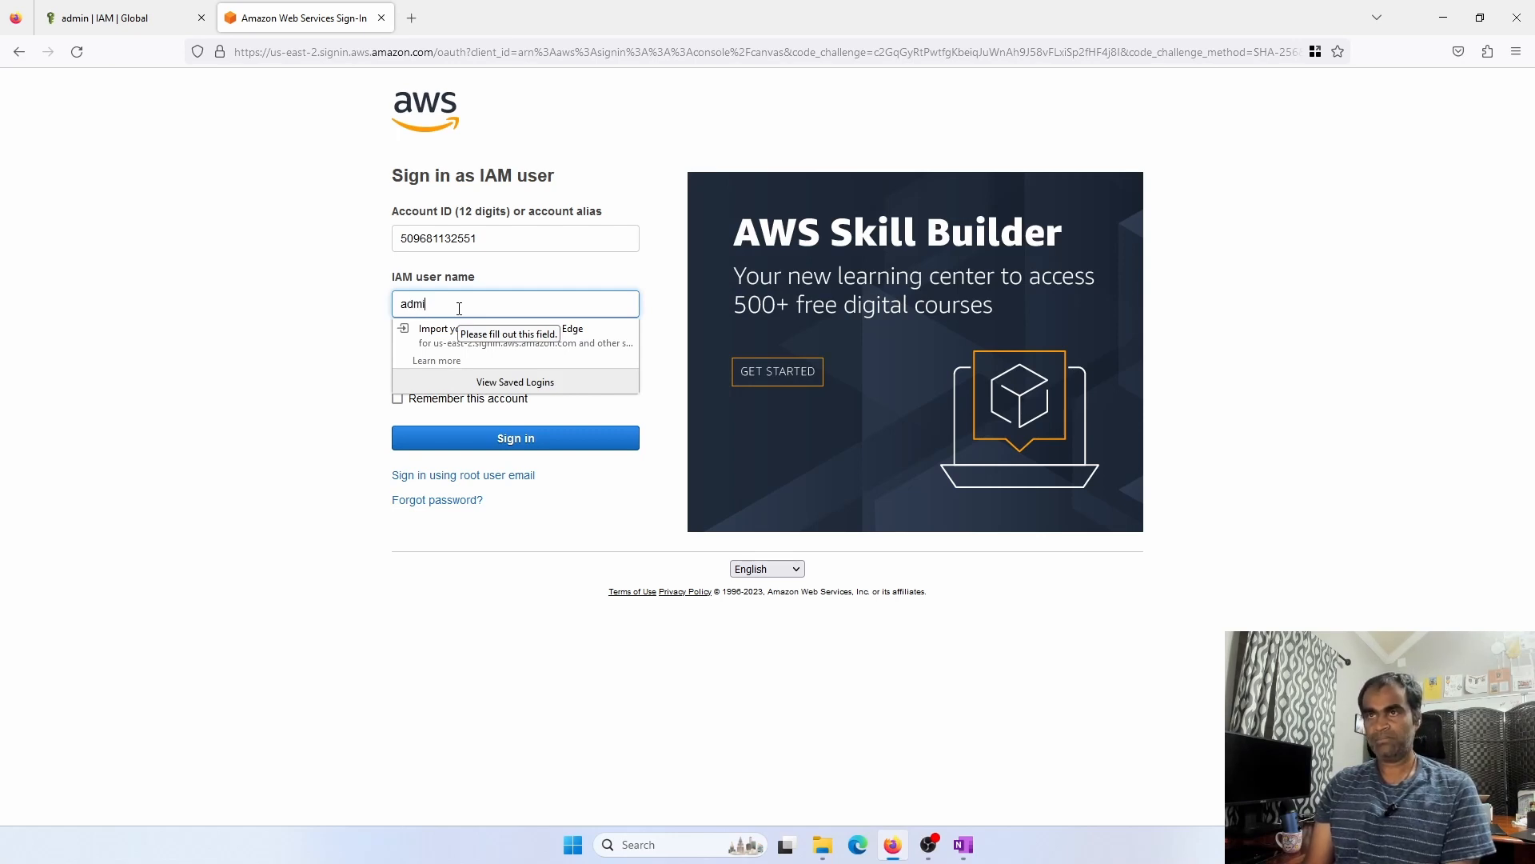
pyautogui.press('Tab')
pyautogui.write('******')
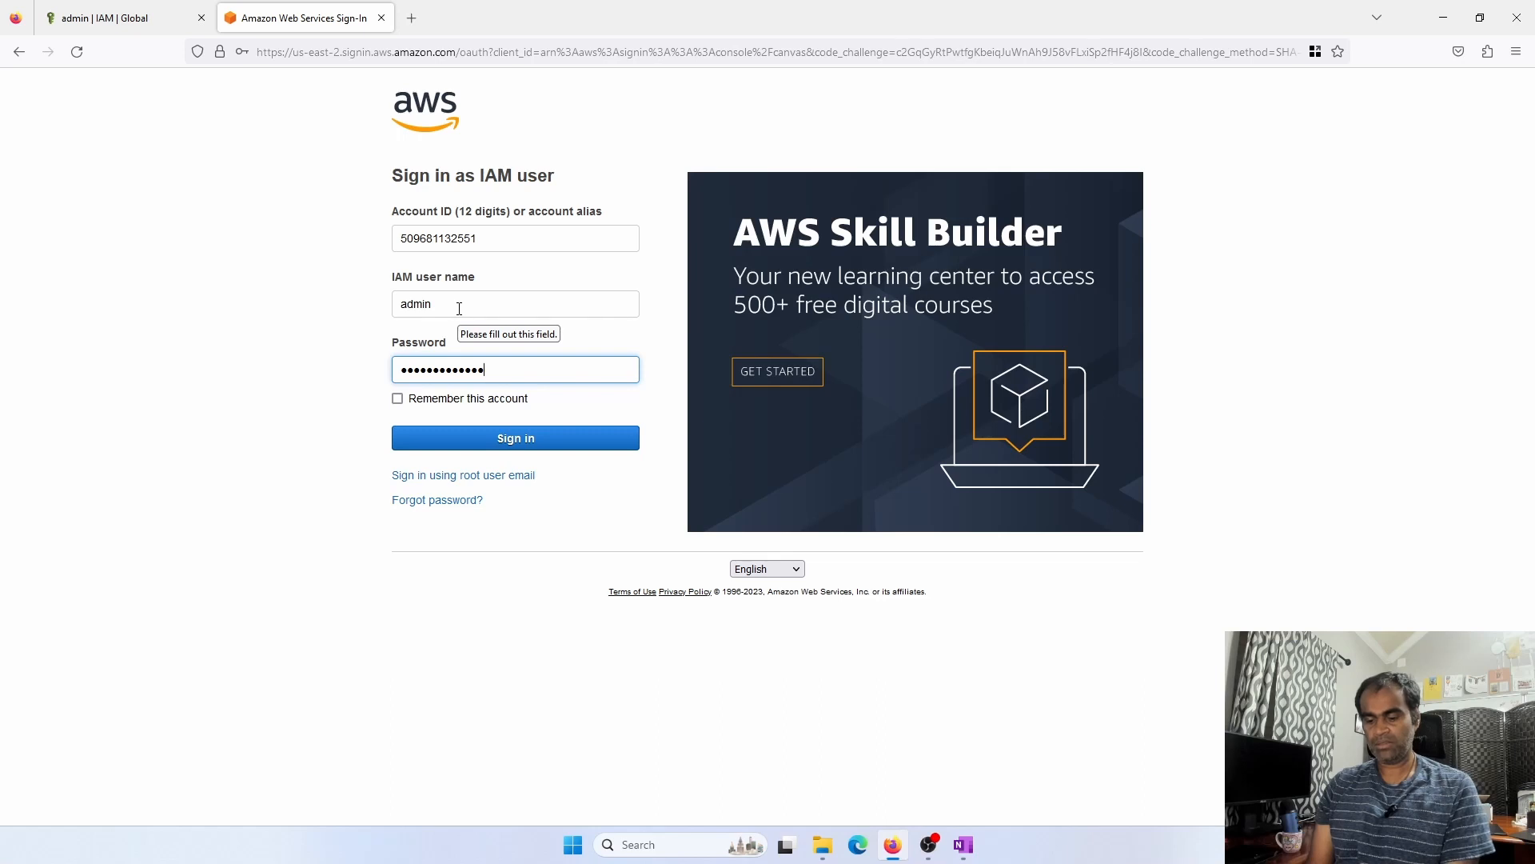
pyautogui.press('Return')
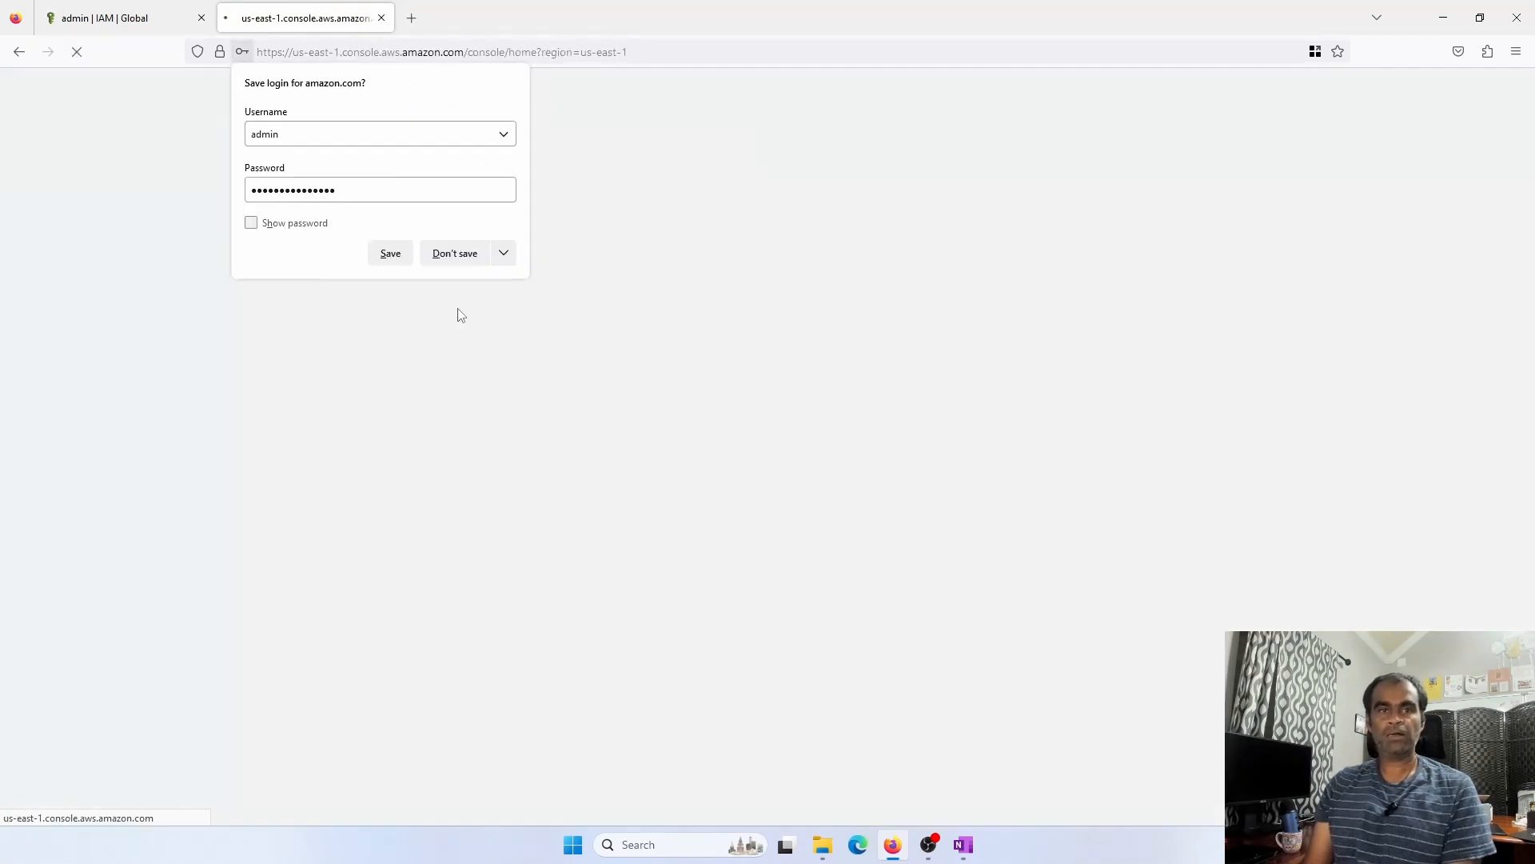
# Decline Firefox's offer to save the admin login
pyautogui.click(448, 255)
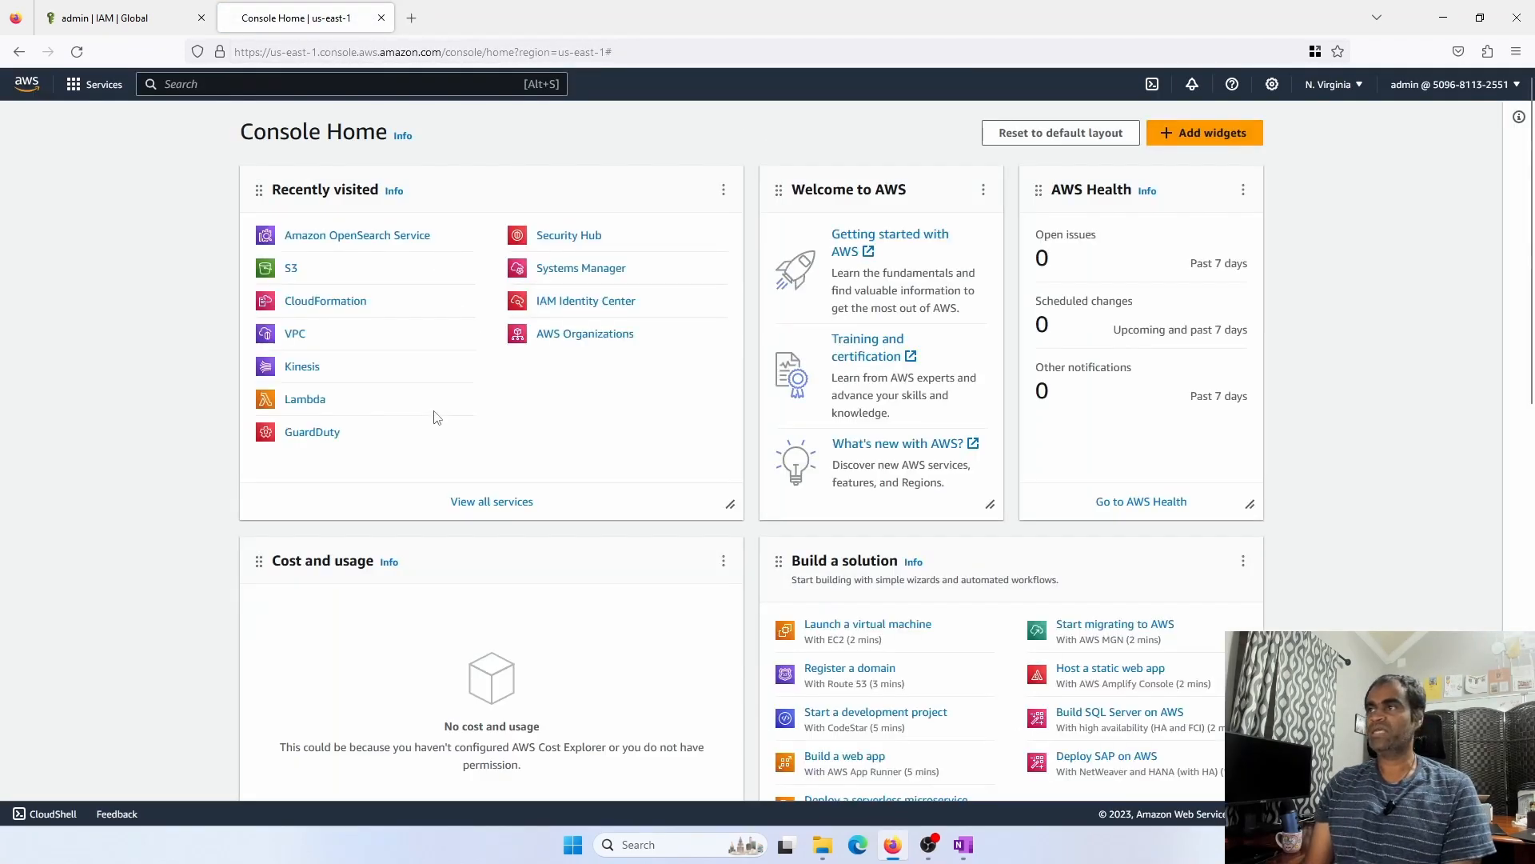